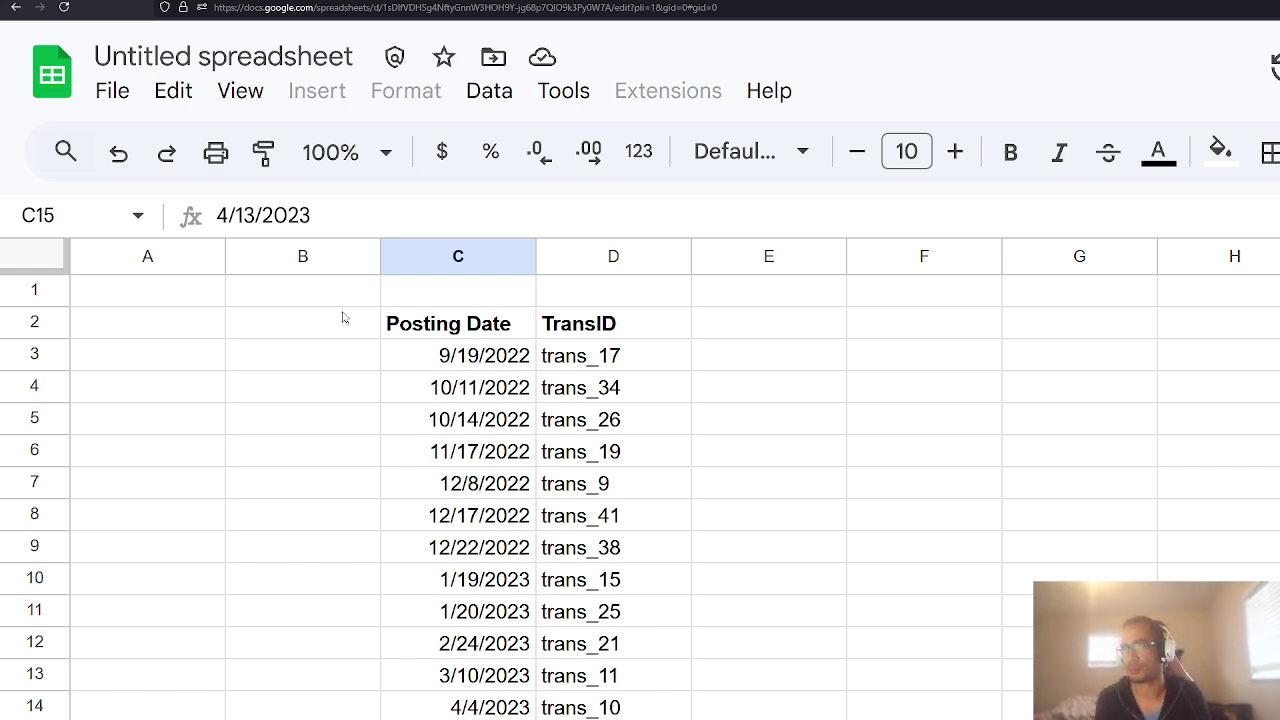
Step: Review the posting date and transaction ID rows, comparing the June 2023 transactions with those of the preceding months
drag(432, 330, 604, 686)
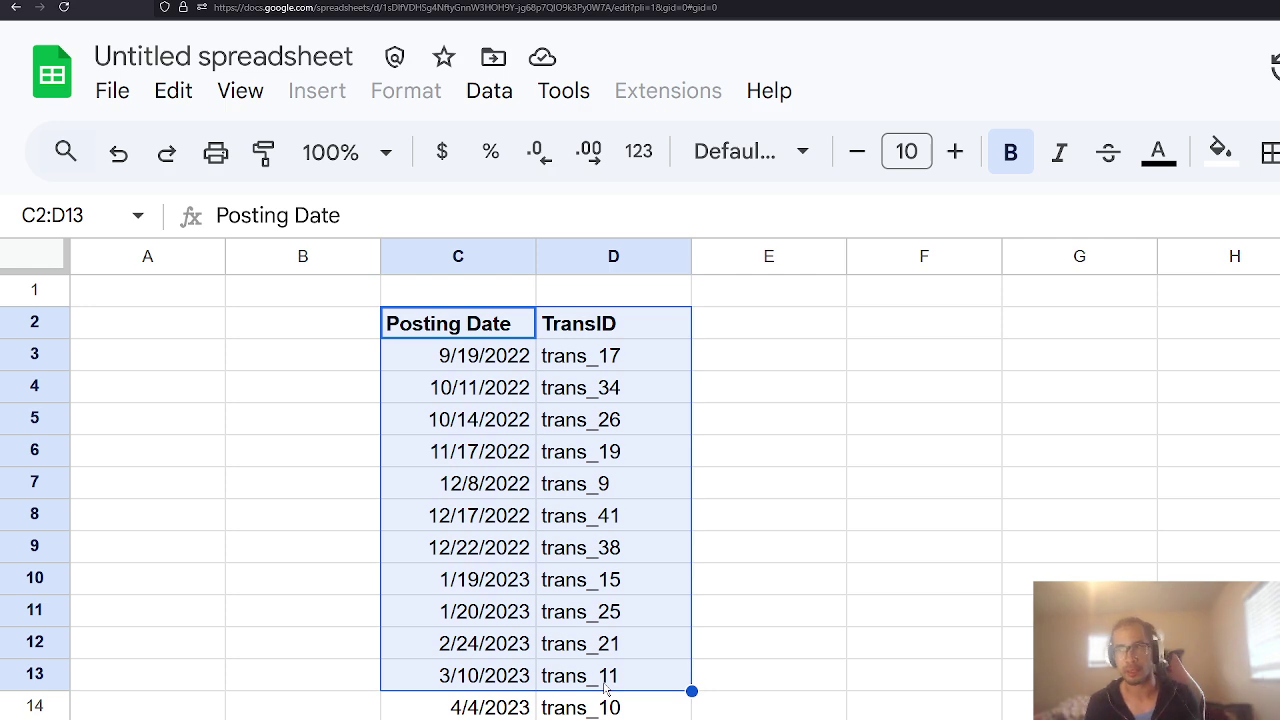
scroll(607, 688, down, 5)
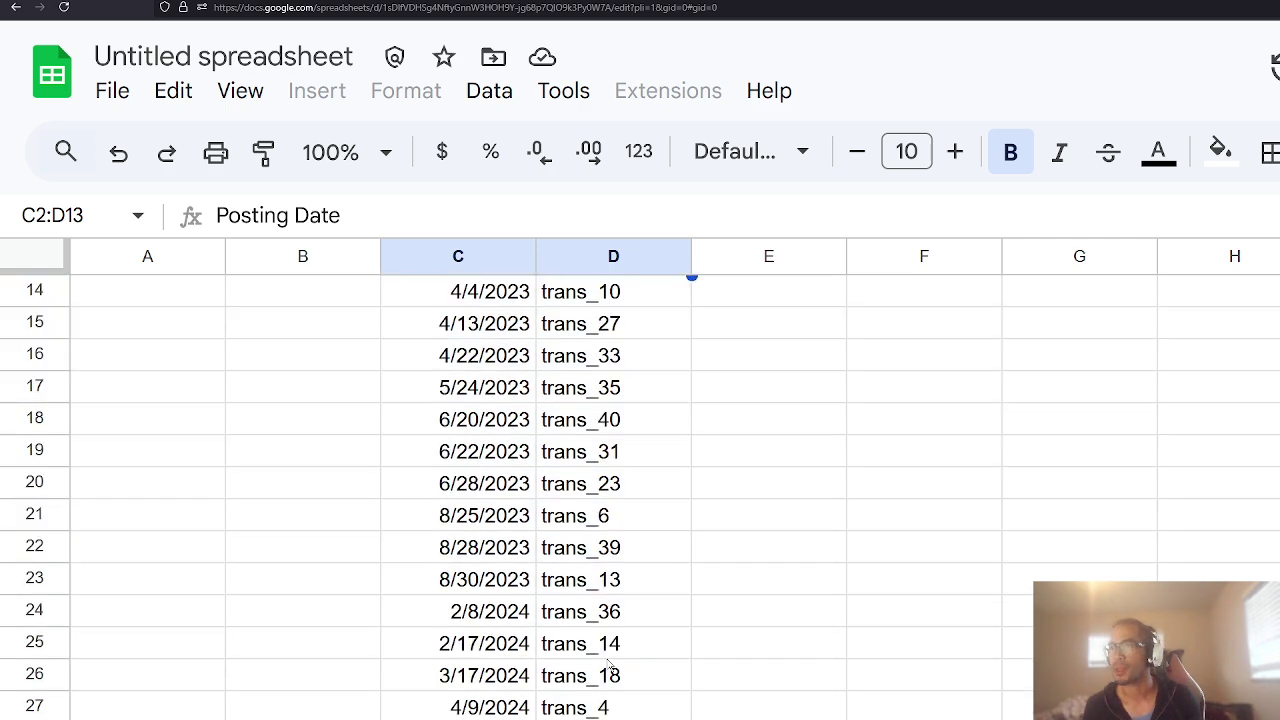
click(480, 580)
drag(487, 463, 510, 488)
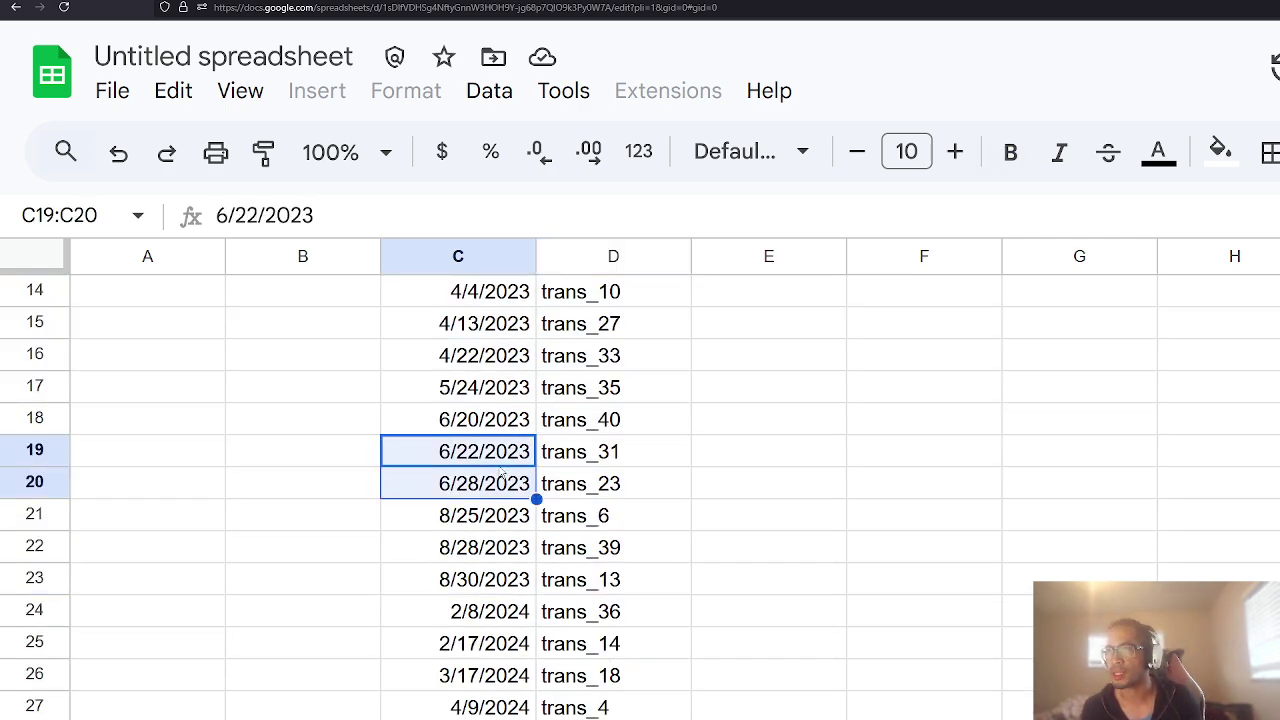
drag(480, 420, 620, 495)
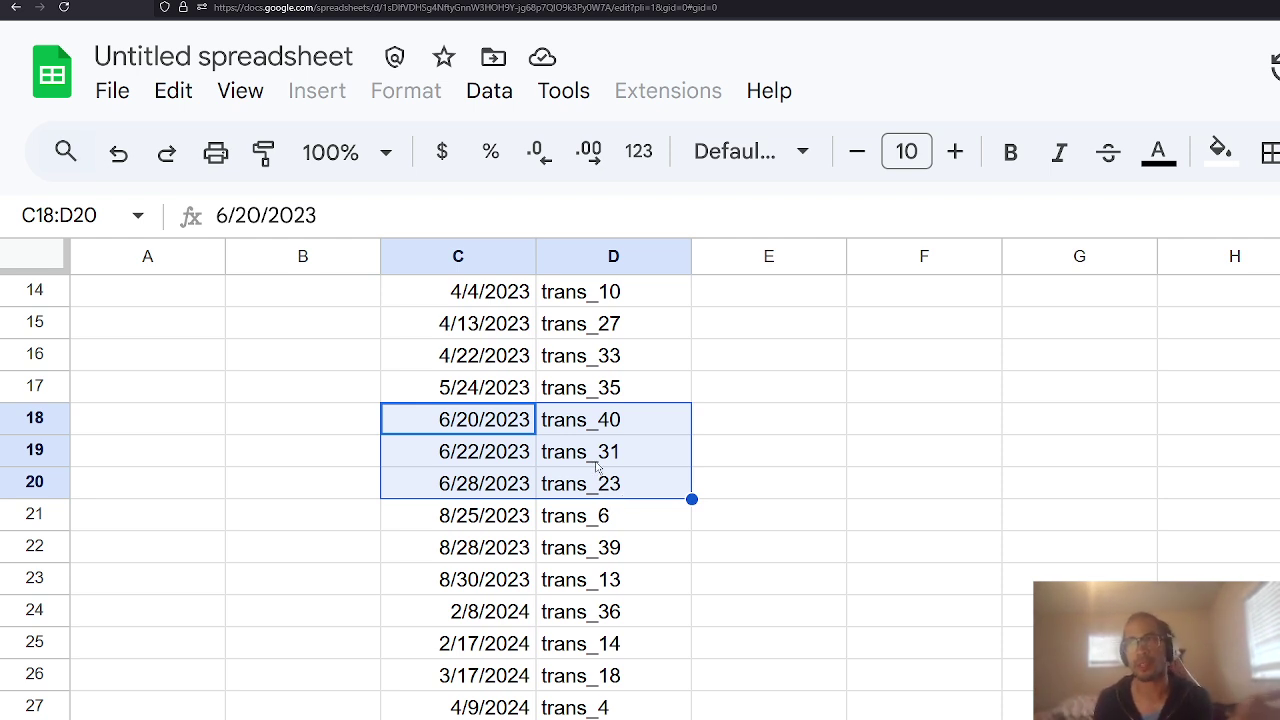
scroll(440, 445, up, 5)
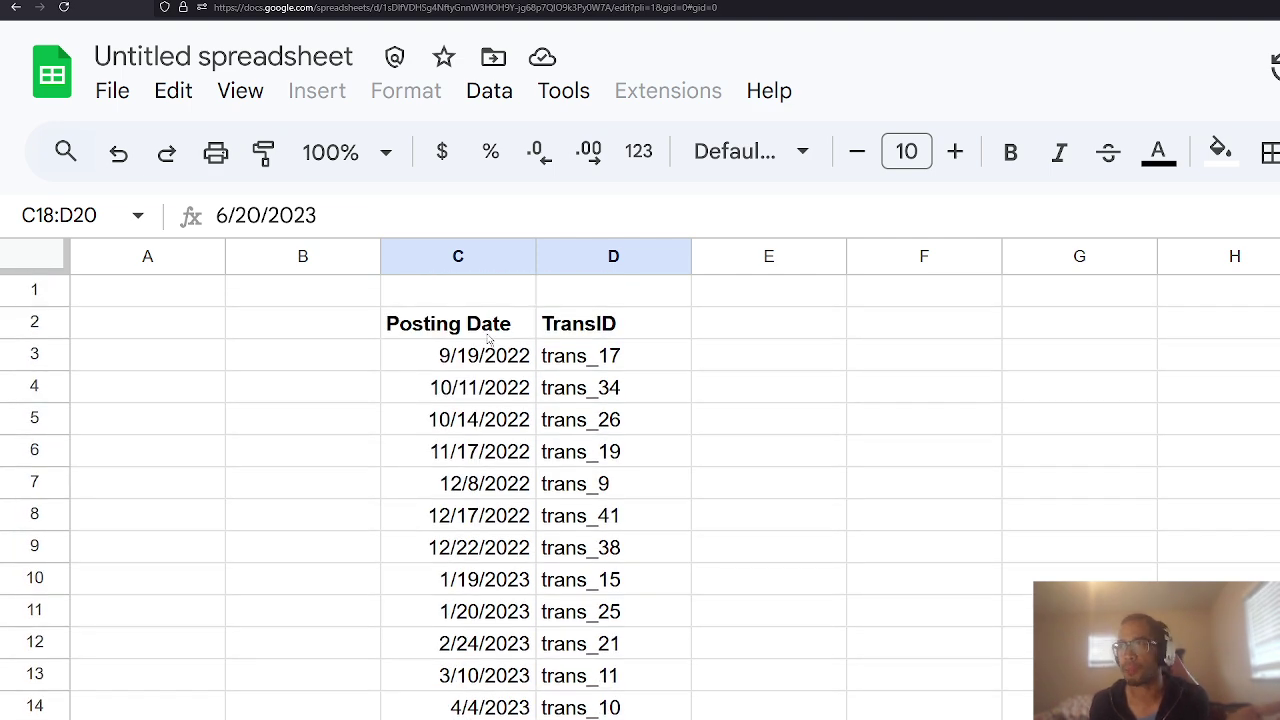
scroll(470, 435, down, 3)
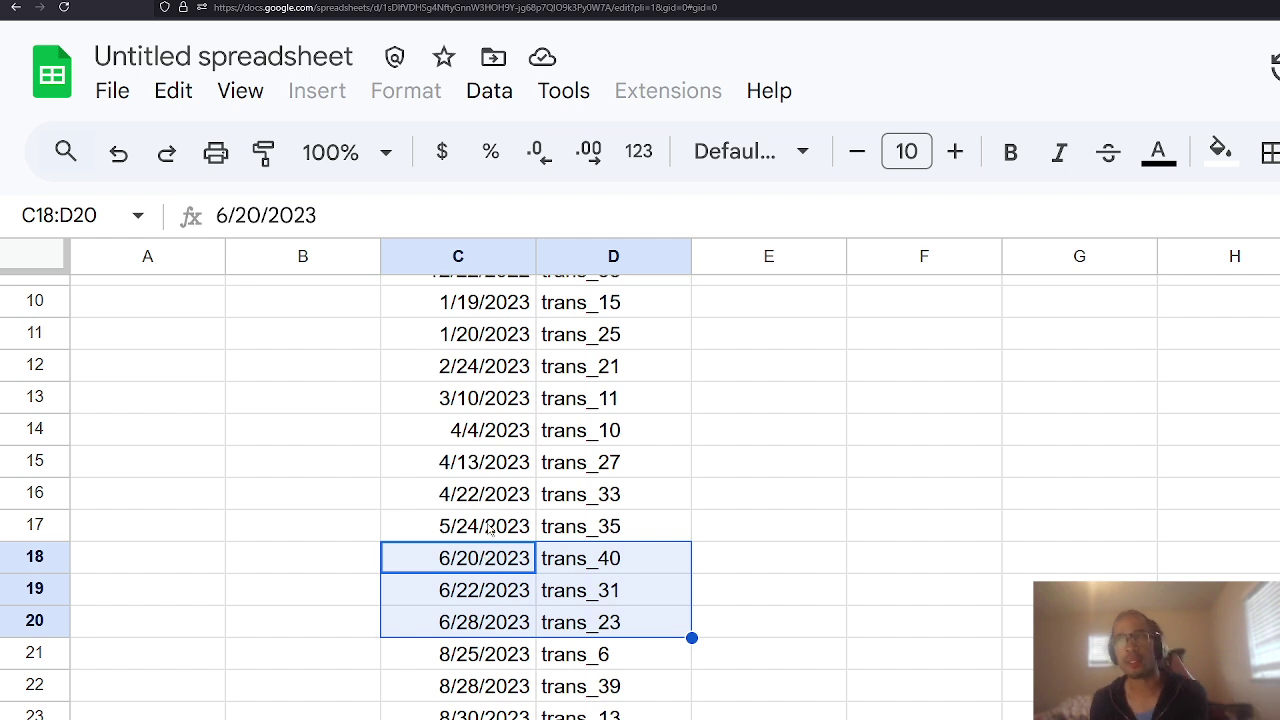
drag(622, 535, 493, 370)
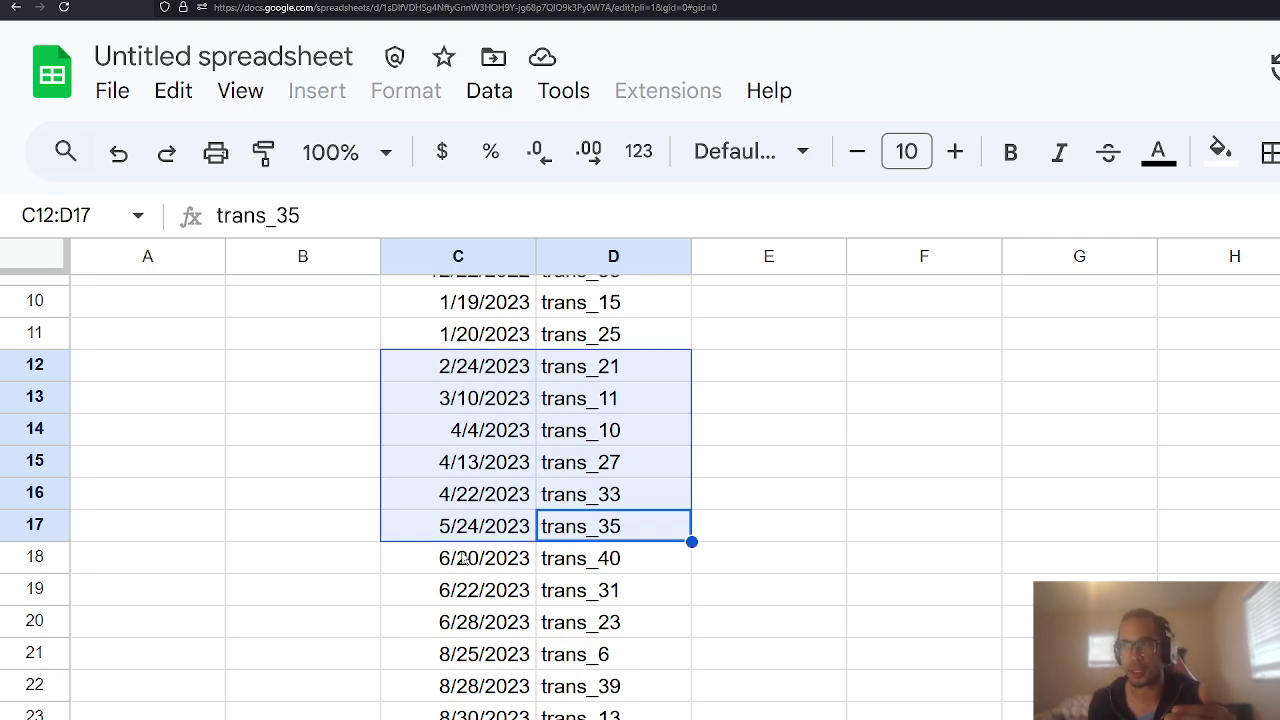
drag(465, 560, 568, 637)
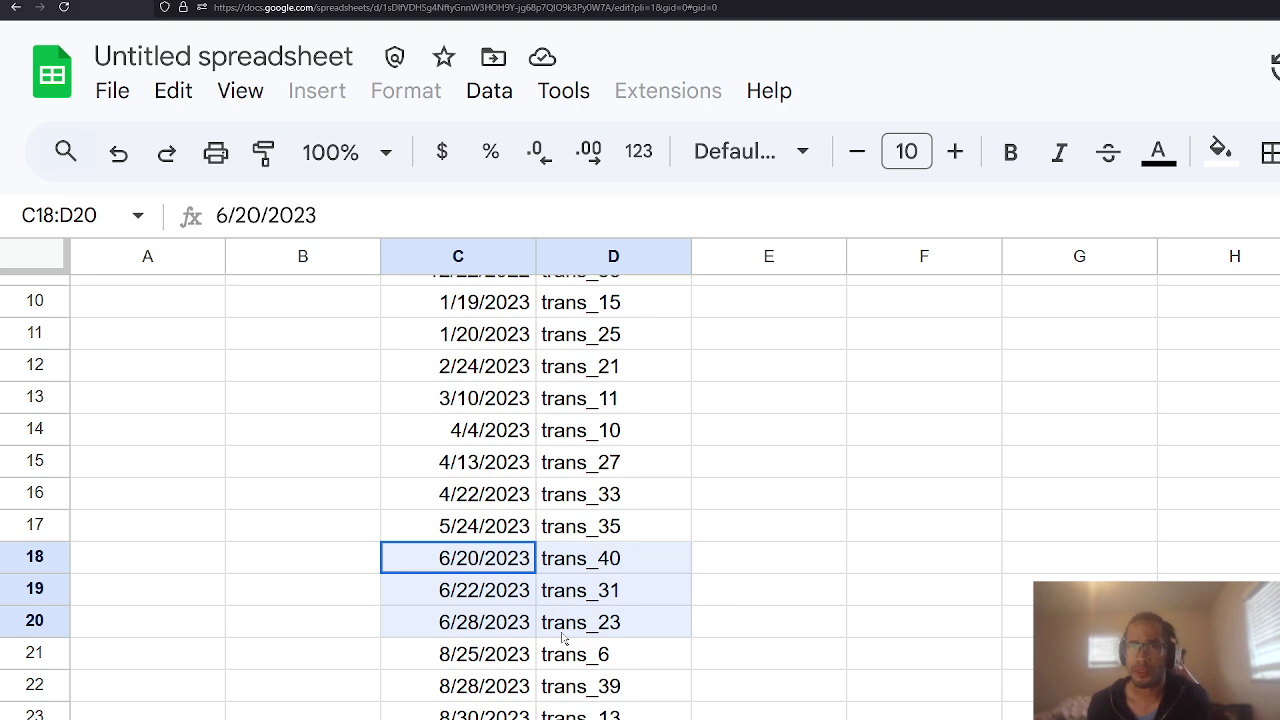
drag(563, 638, 563, 638)
drag(472, 500, 567, 527)
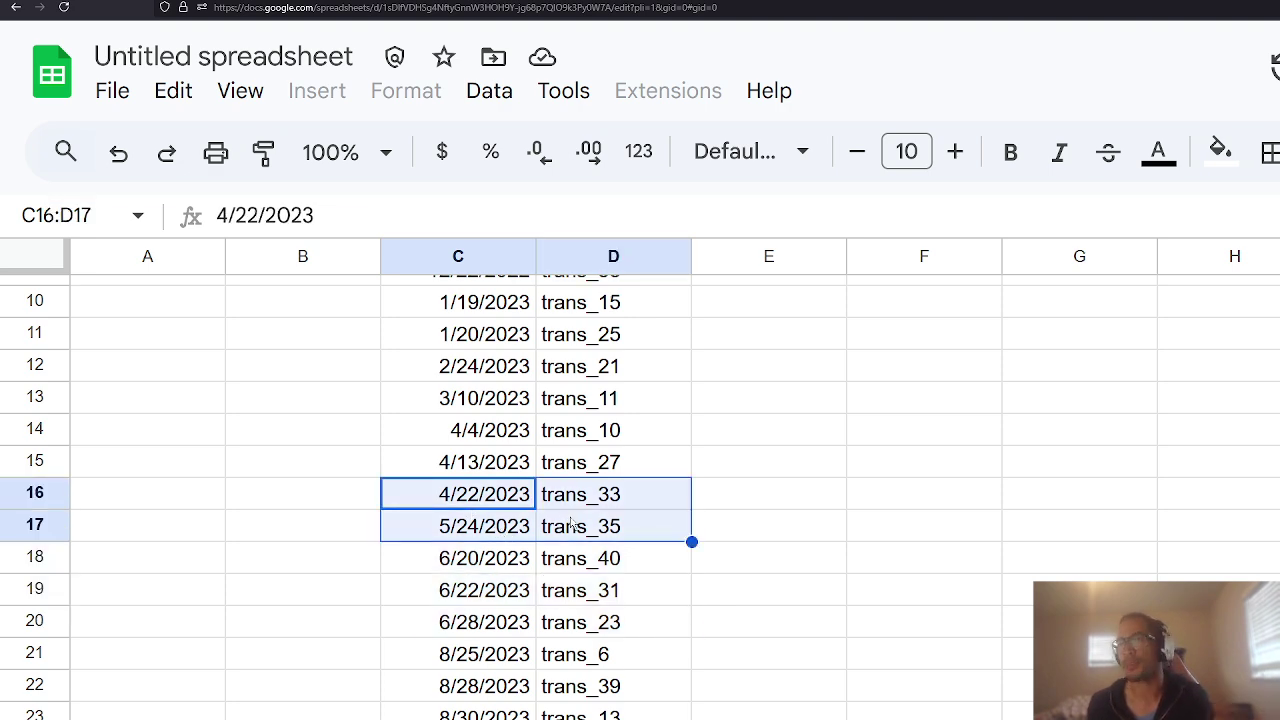
scroll(571, 510, up, 5)
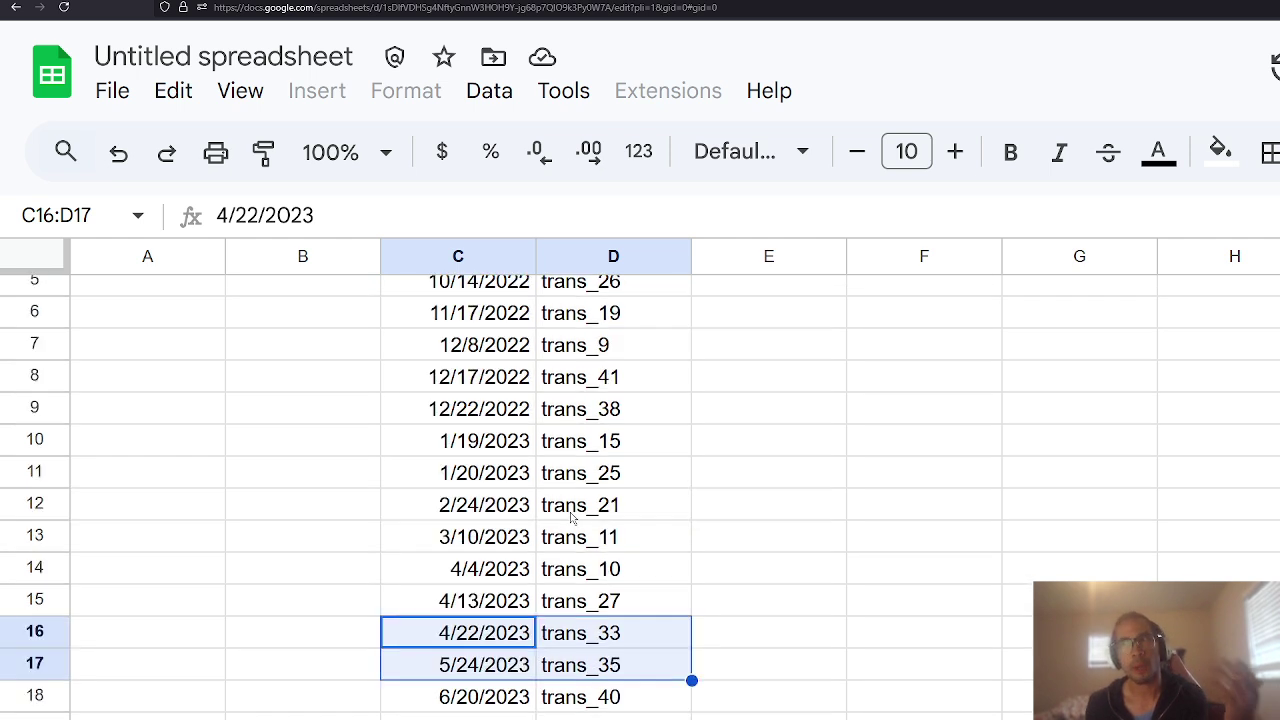
Step: Examine the June 2023 rows against the single May 2023 row and the three April 2023 rows
click(705, 329)
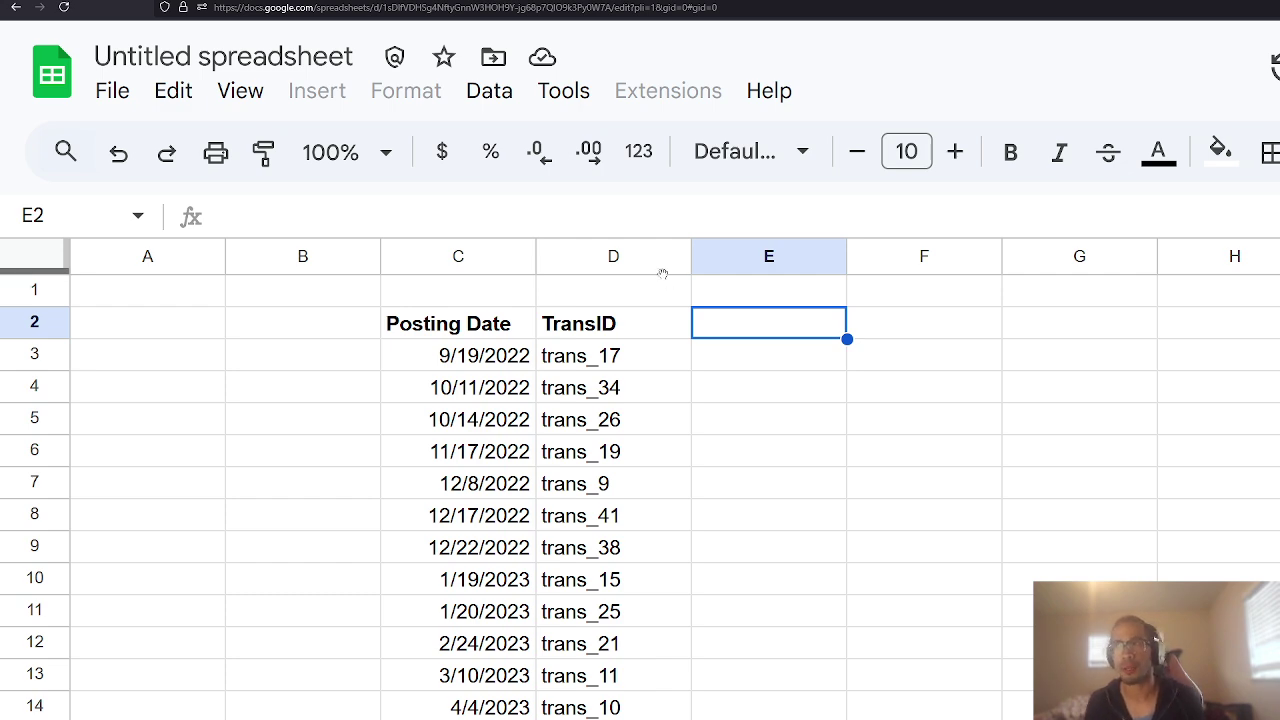
scroll(648, 410, down, 3)
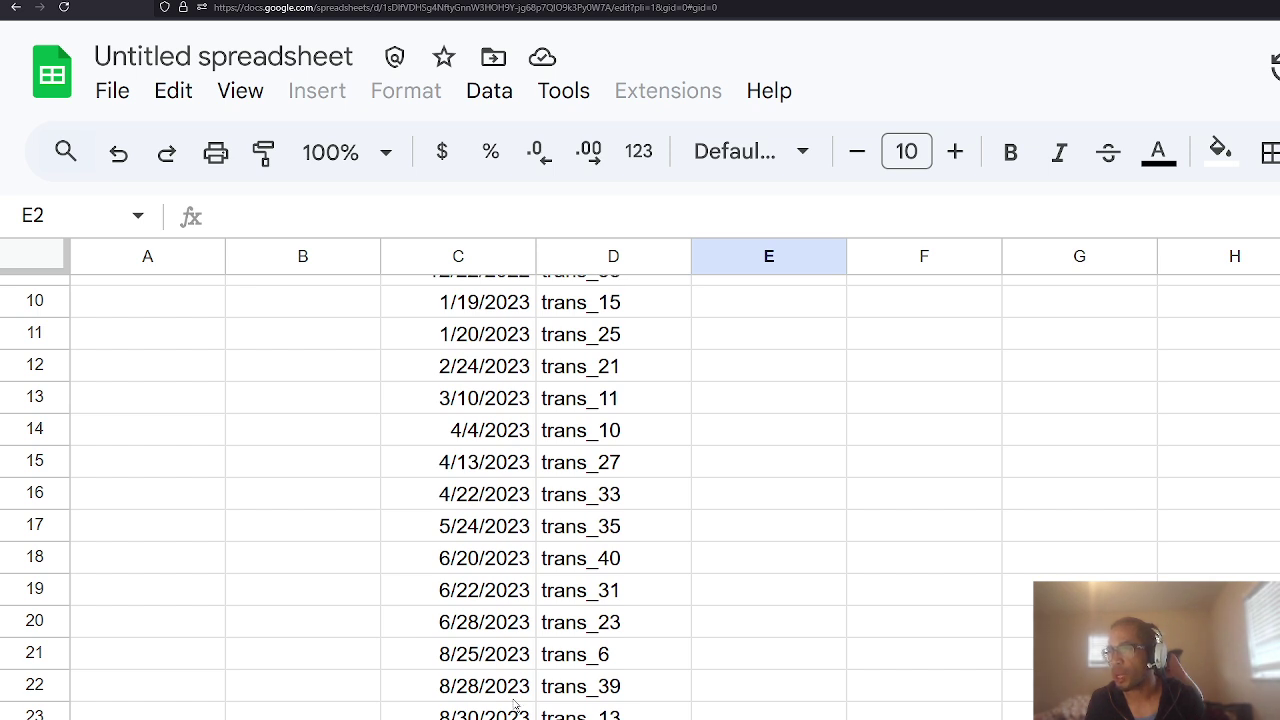
drag(490, 566, 641, 630)
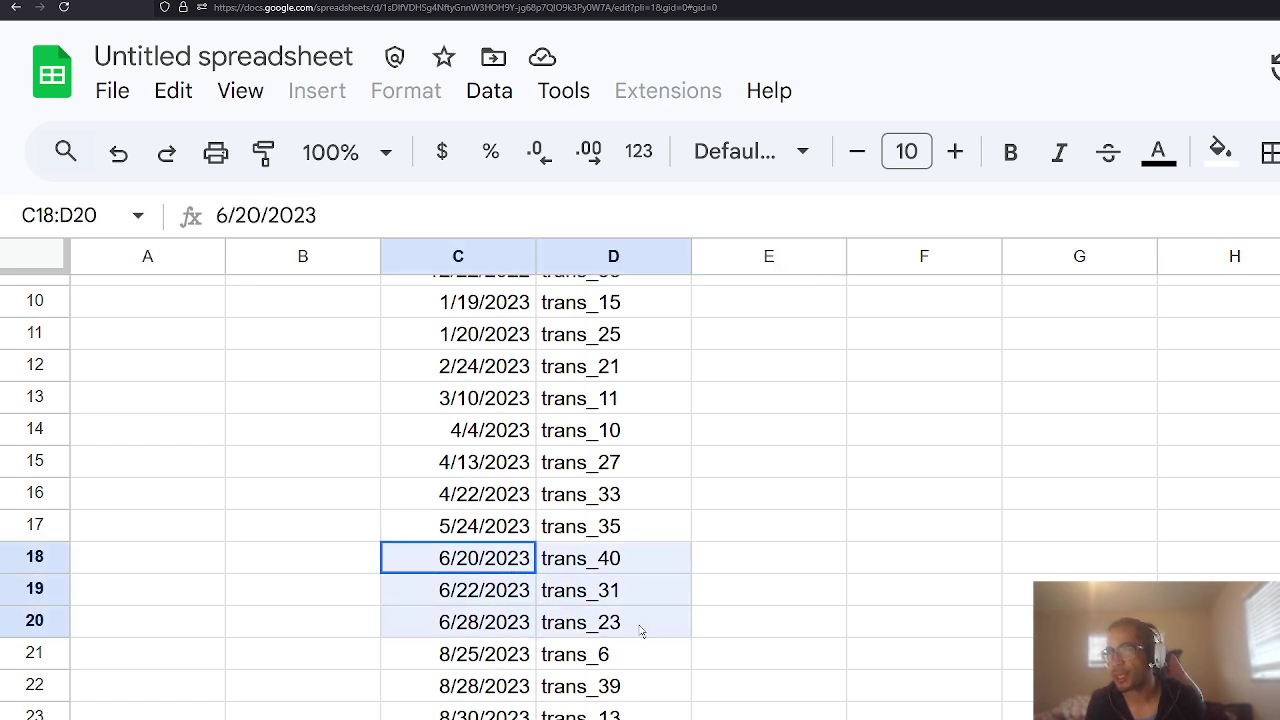
drag(457, 526, 600, 526)
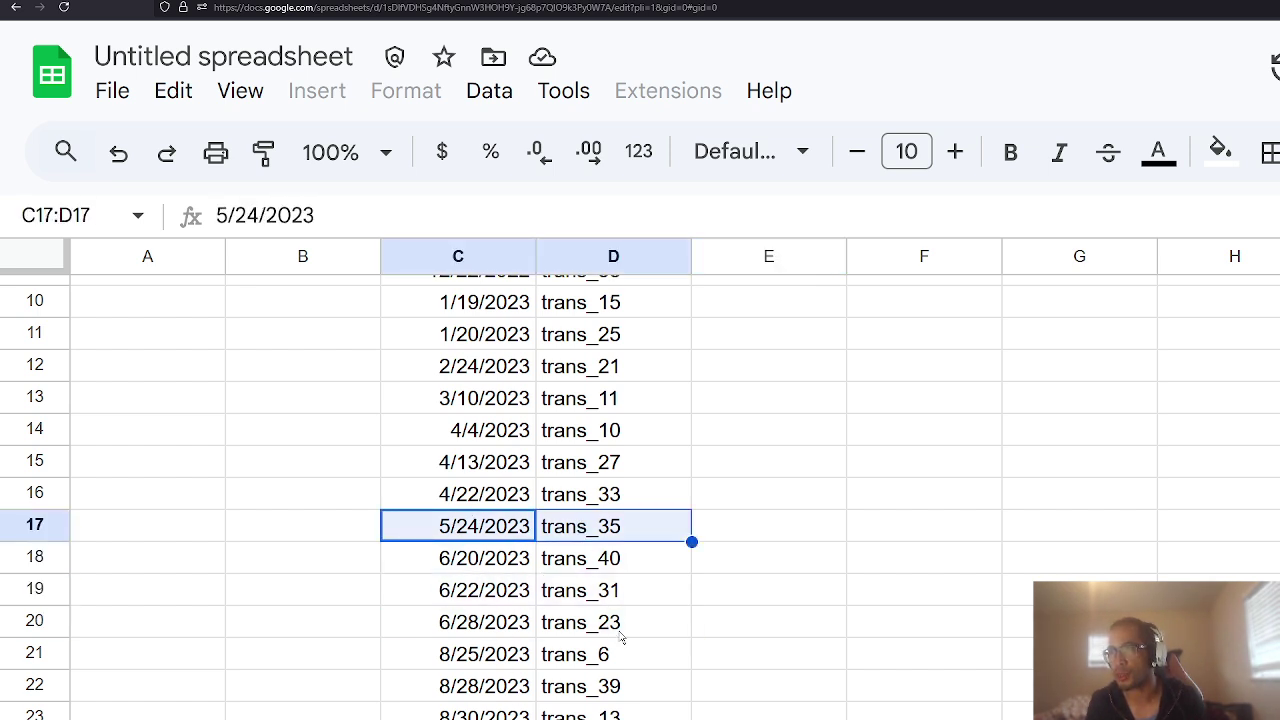
drag(456, 506, 490, 428)
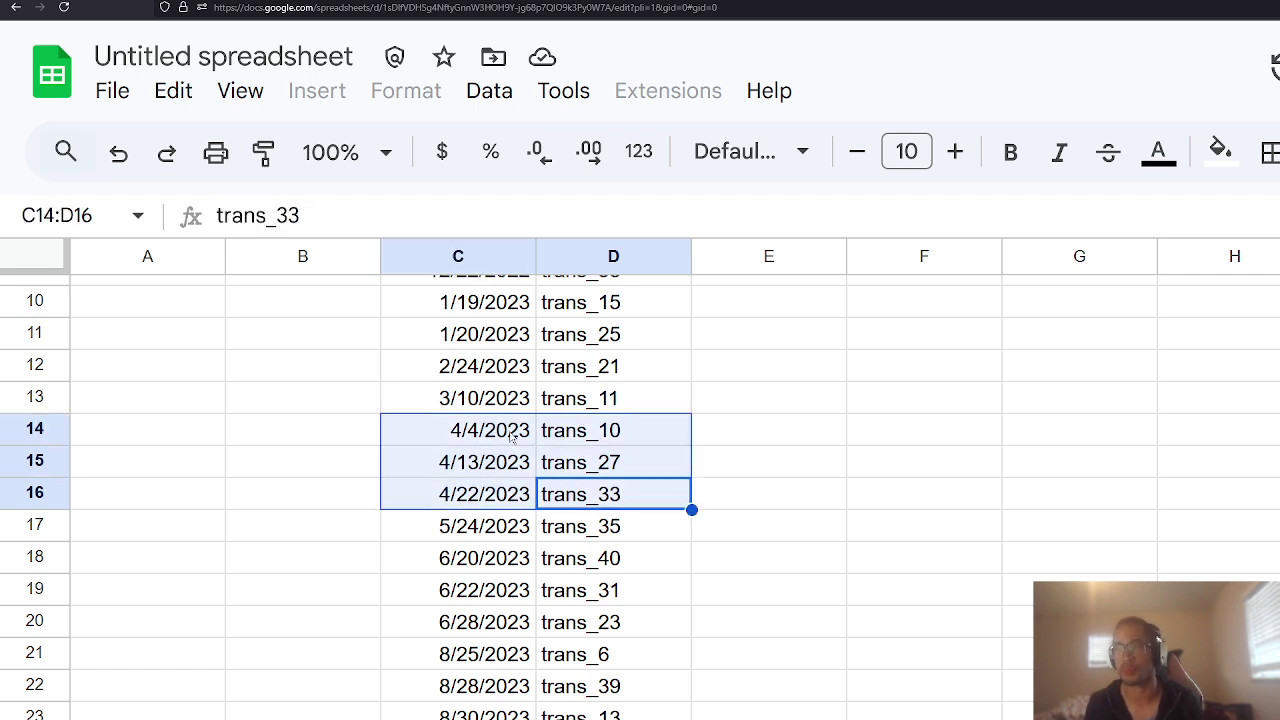
scroll(526, 446, up, 3)
Step: Add the column headings Report Date, Period and Report Month Filter in cells E2 to G2
click(716, 322)
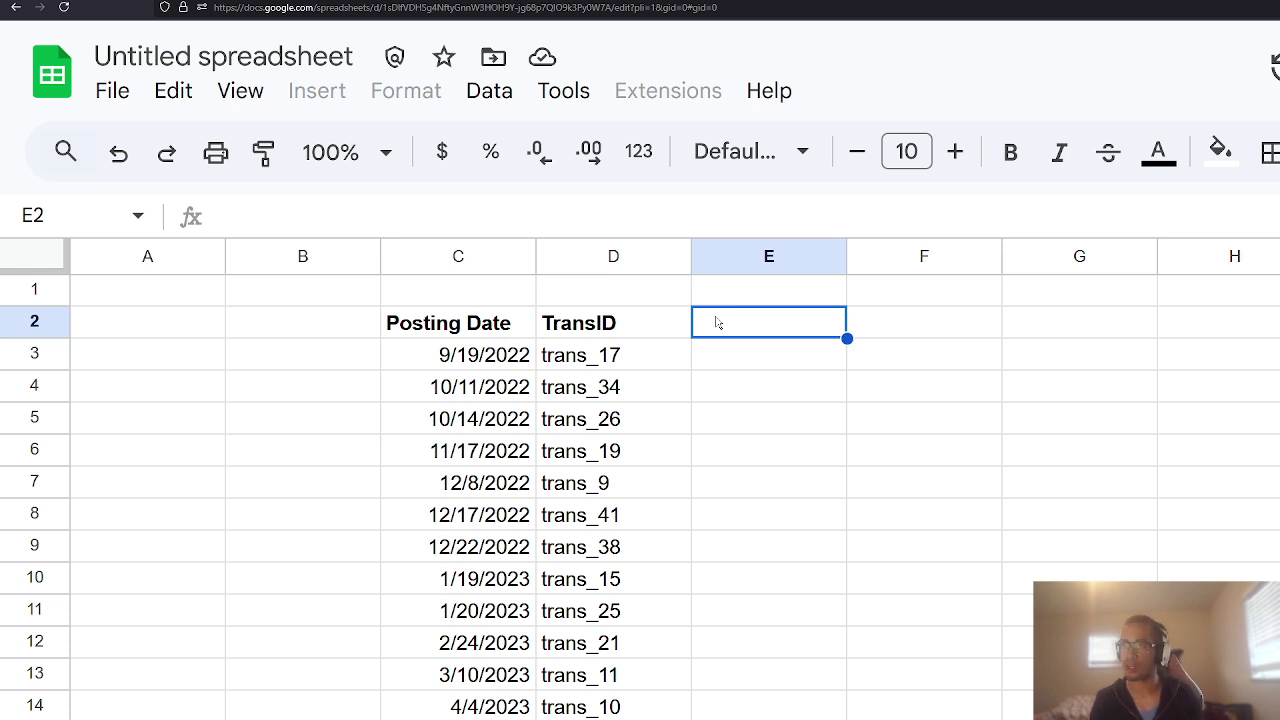
text(Report Date)
key(Tab)
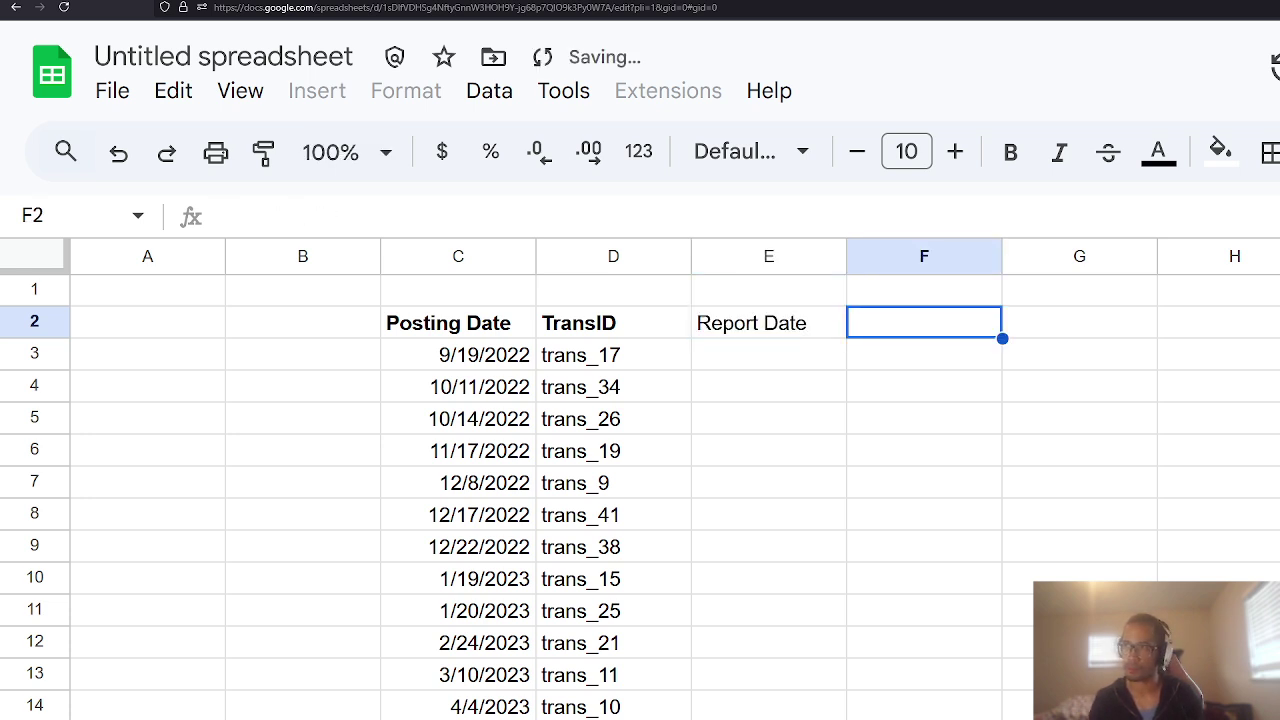
text(Period)
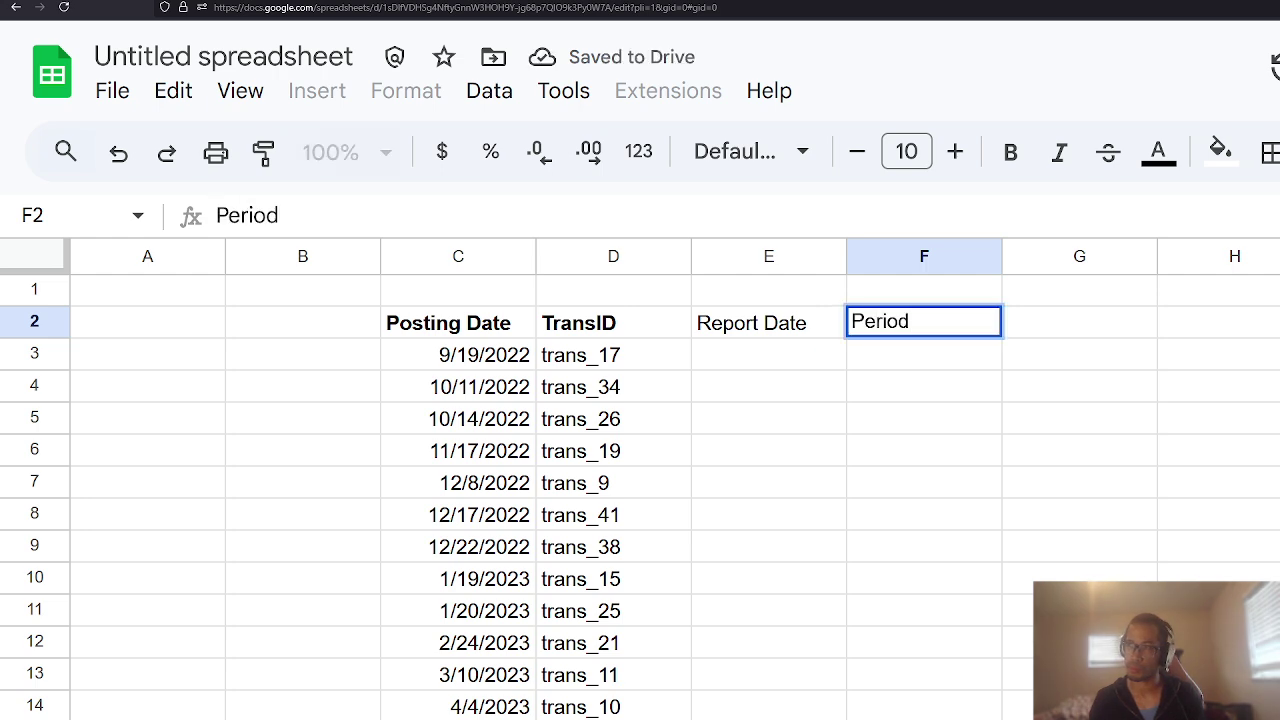
key(Tab)
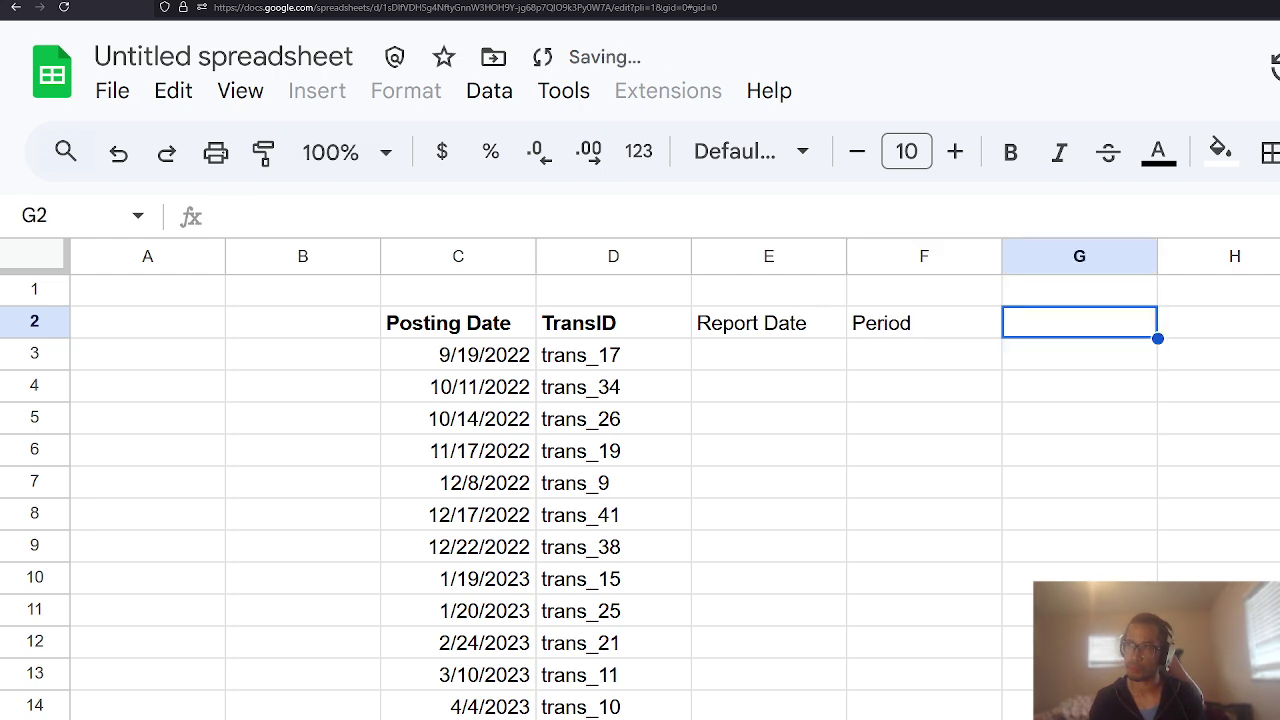
text(Report Month Filter)
key(Return)
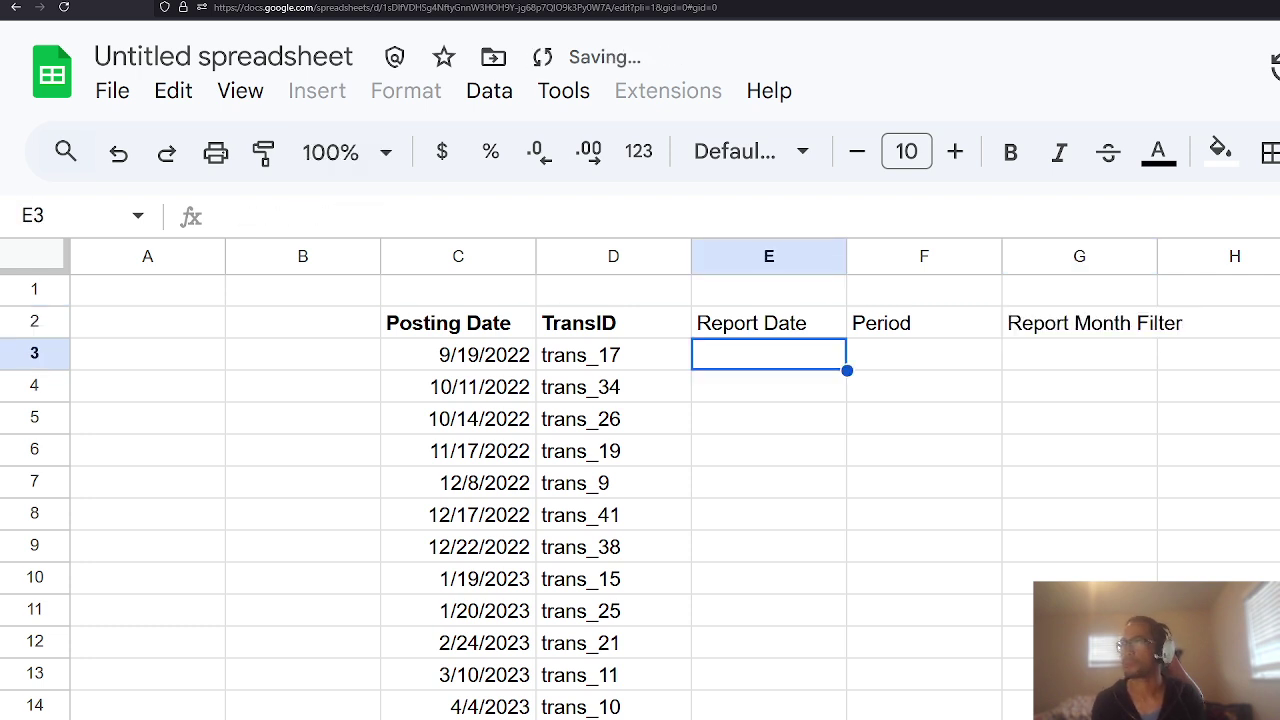
Step: Fit column G's width to its heading and make the headings in E2:G2 bold
click(1147, 246)
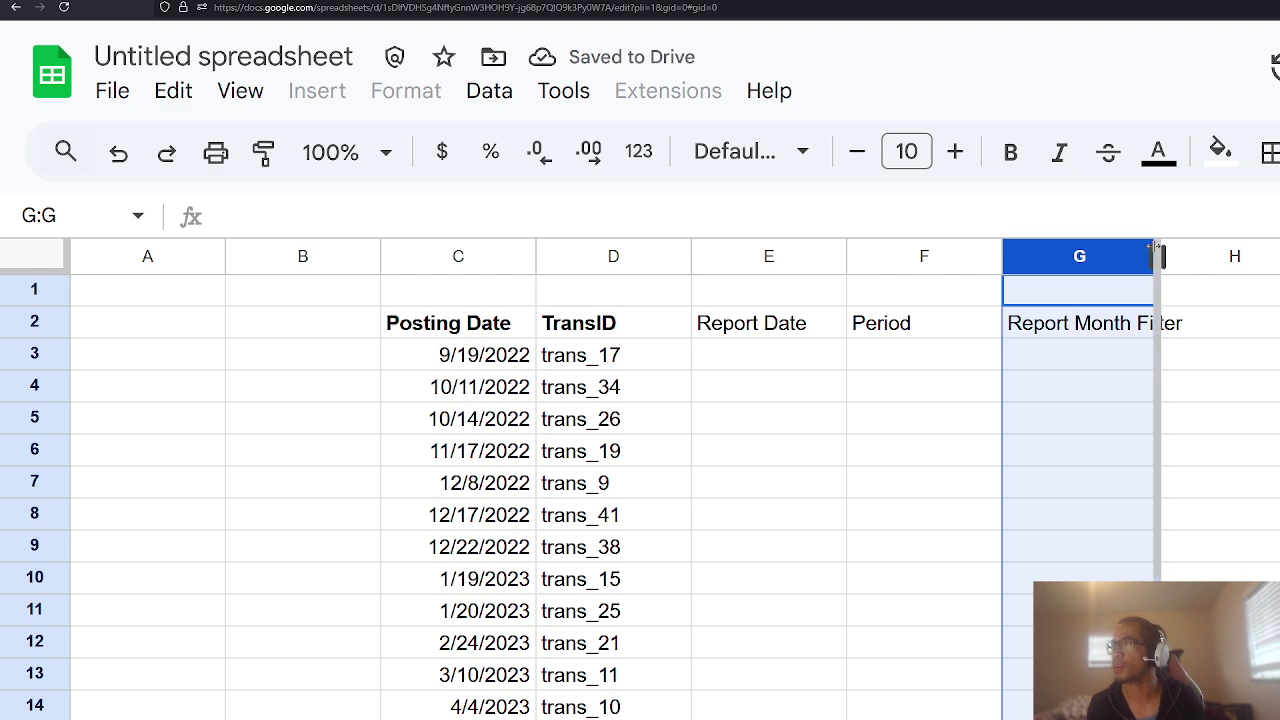
double_click(1153, 247)
drag(814, 337, 854, 338)
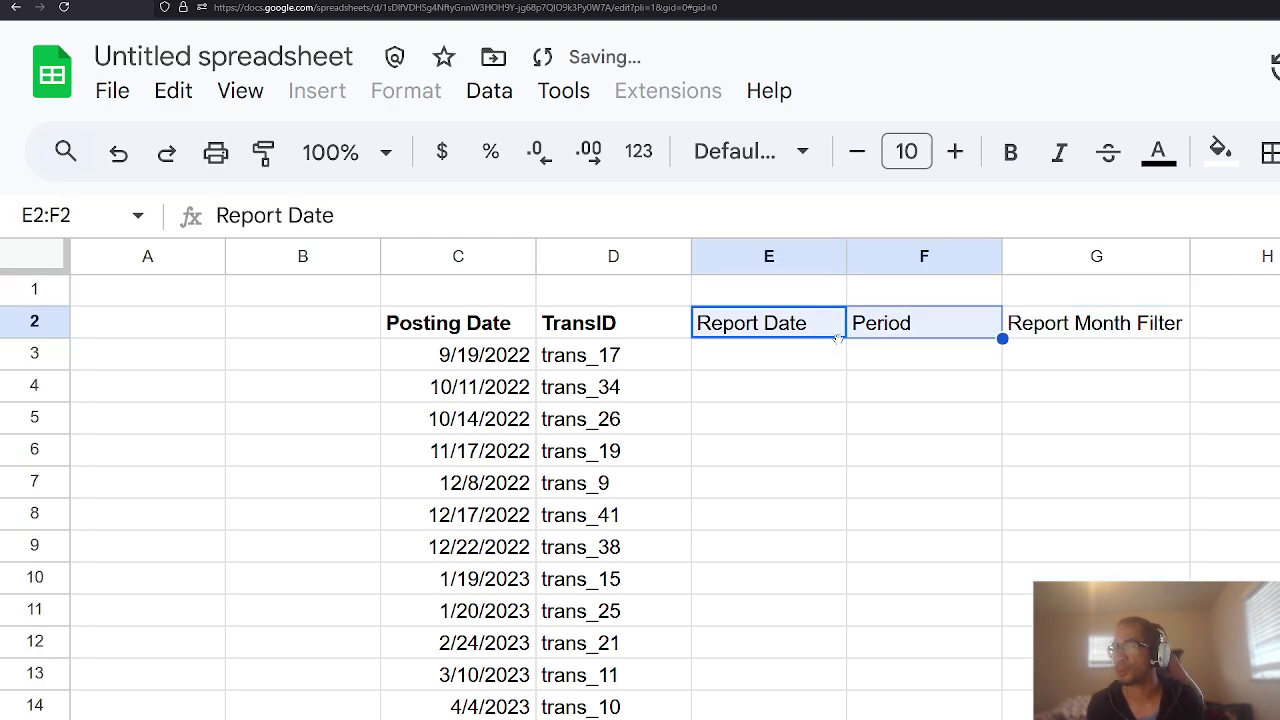
click(1033, 338)
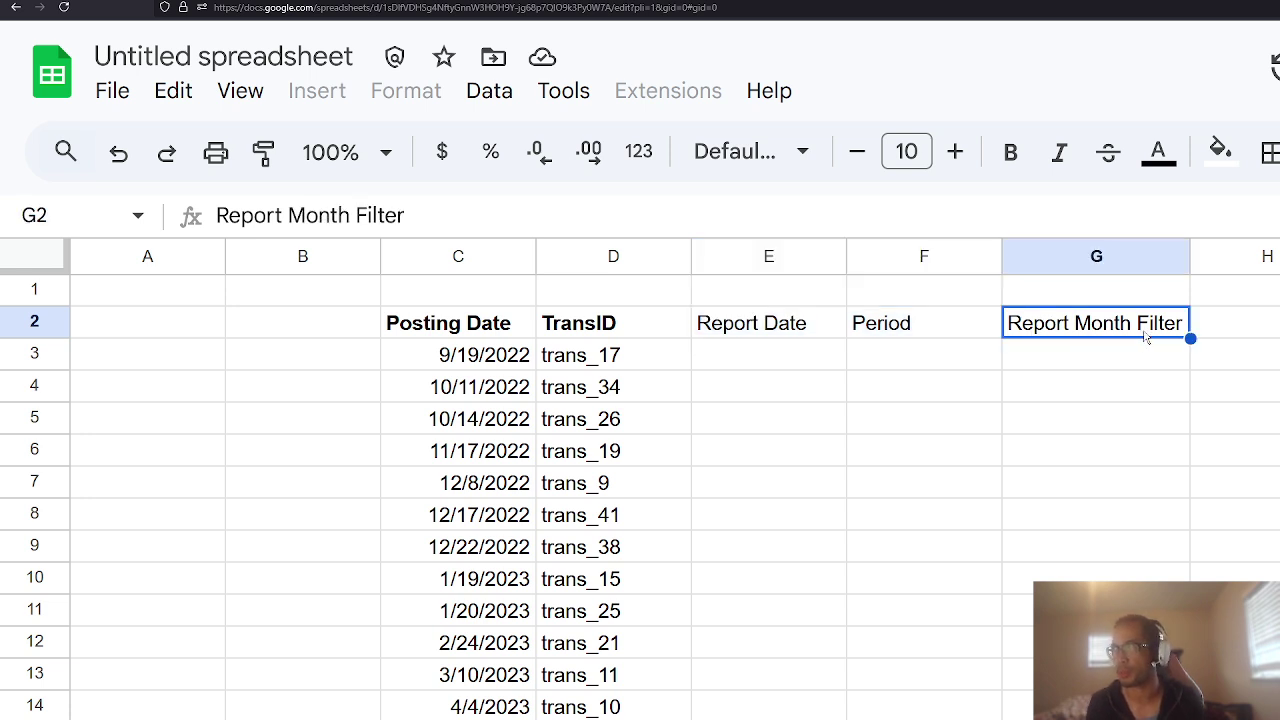
drag(738, 336, 918, 325)
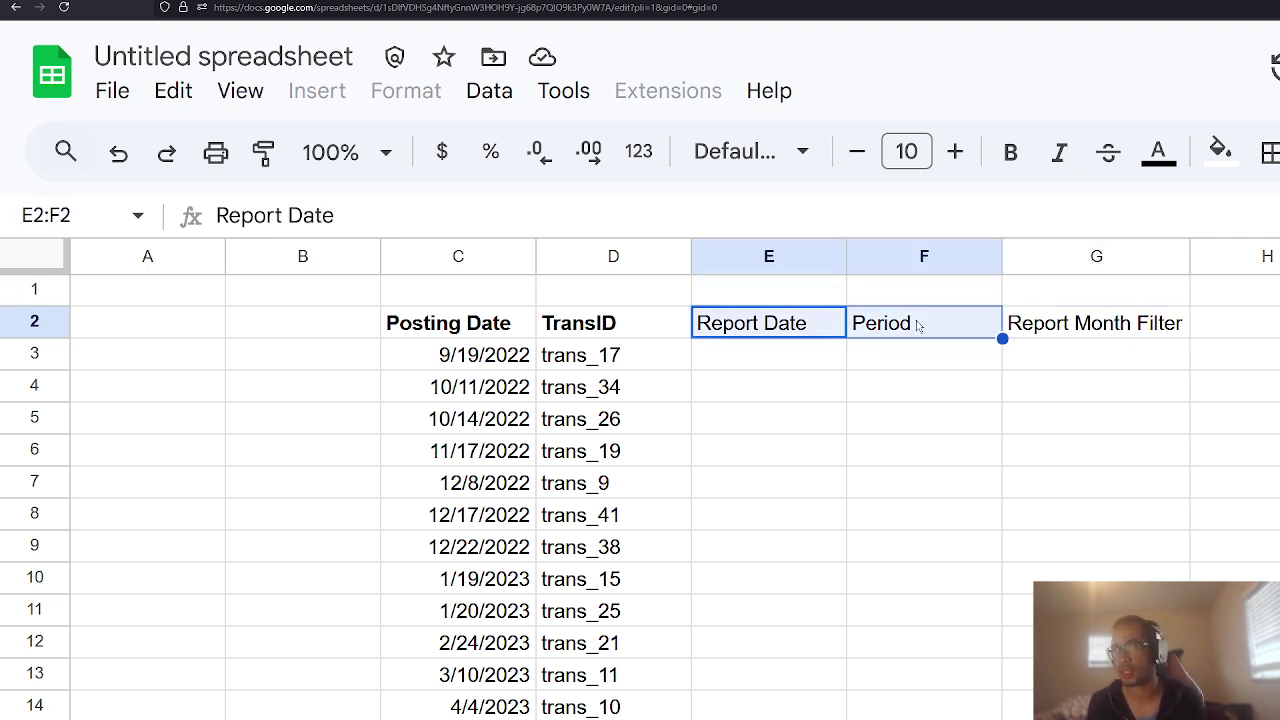
shift+click(1040, 340)
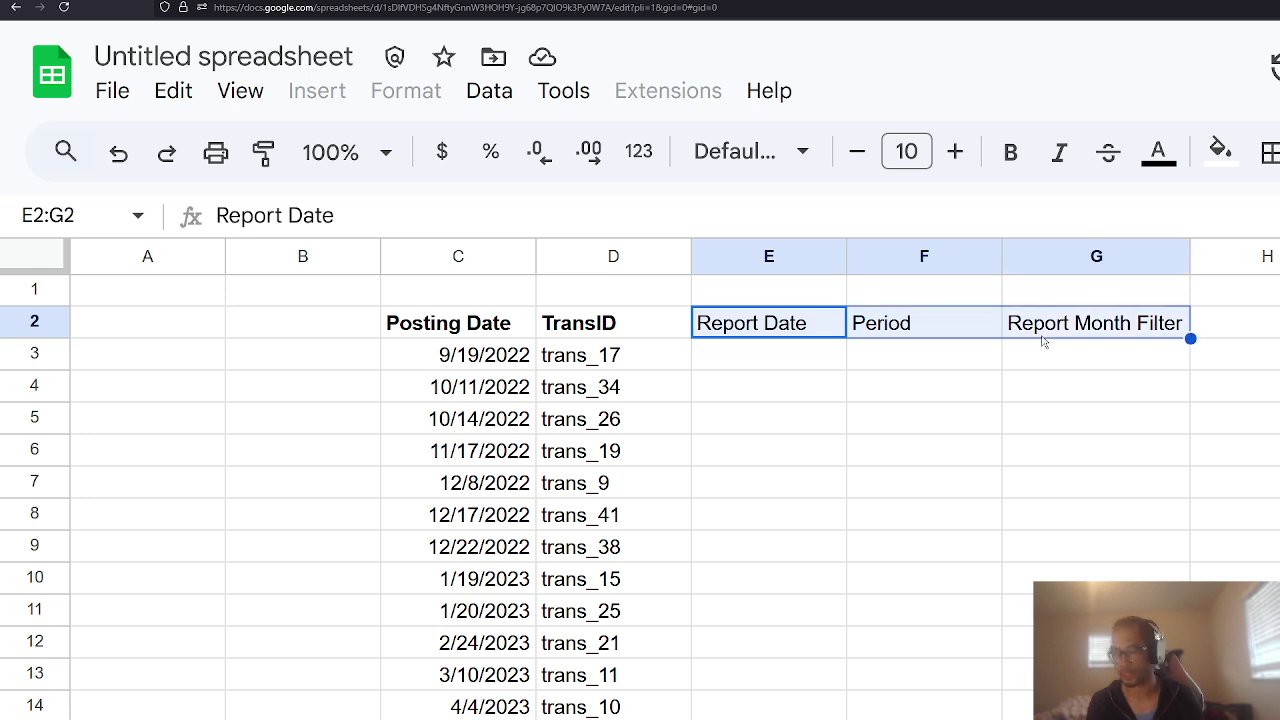
key(ctrl+b)
Step: Enter =C3 in E3 and fill the Report Date column with the formula for all transactions
click(800, 363)
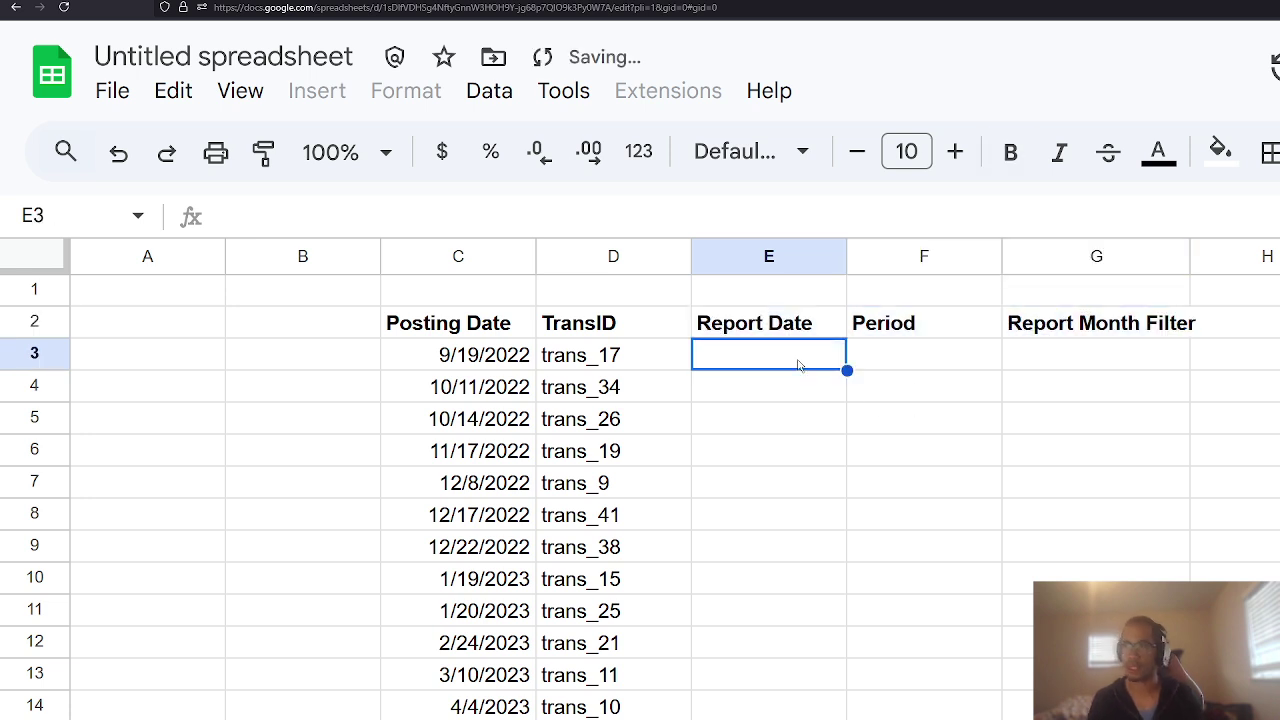
text(=C3)
key(Return)
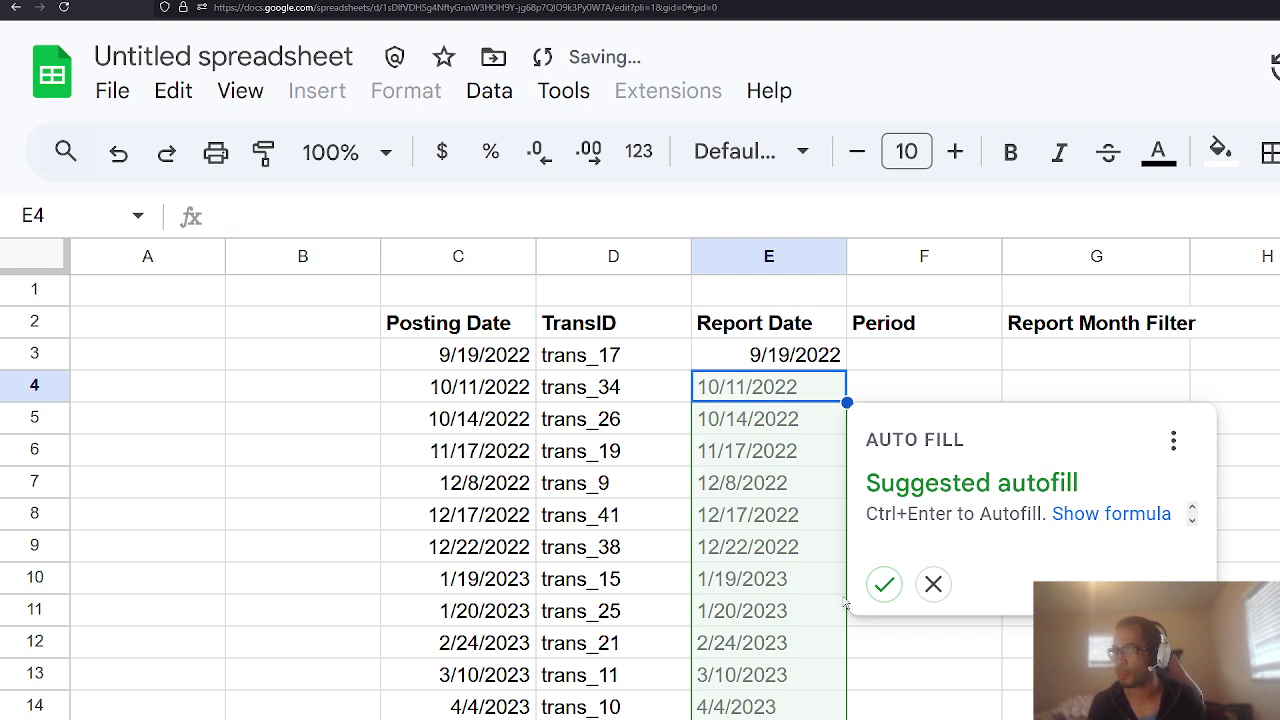
click(884, 584)
Step: Enter Actual in F3 and fill it down the Period column for all transactions
click(890, 350)
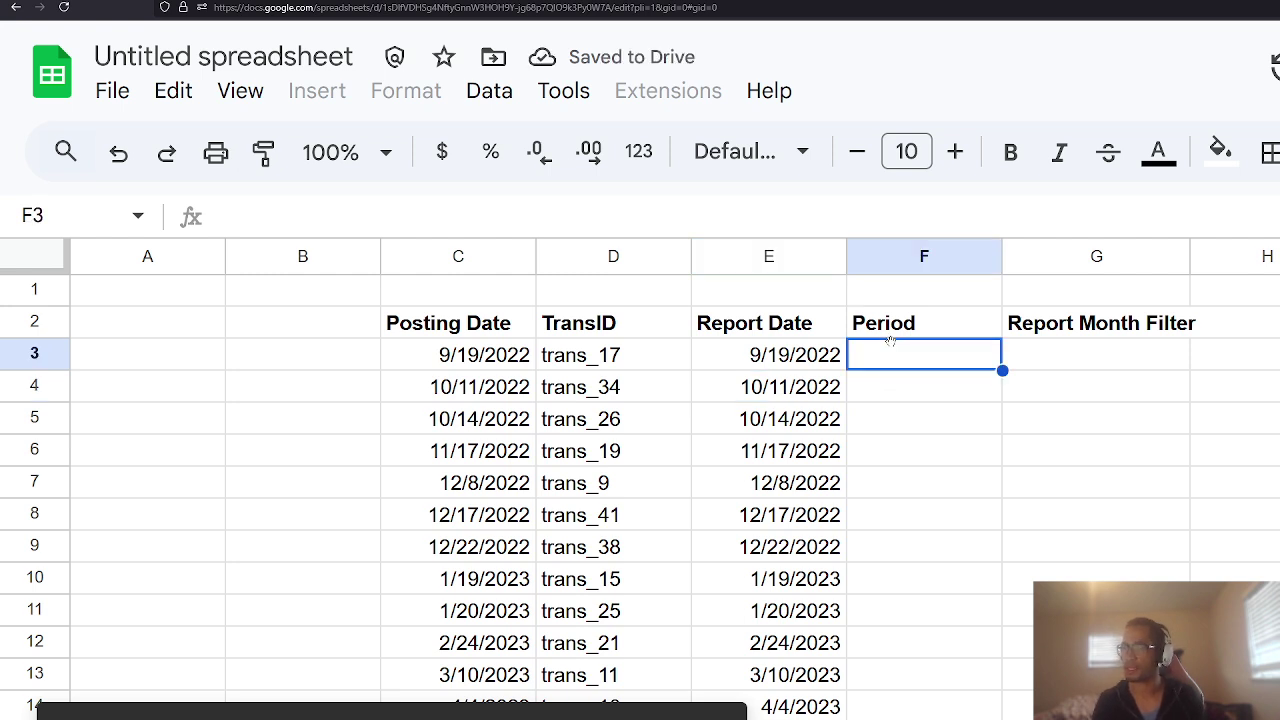
text(Actual)
key(Return)
key(Up)
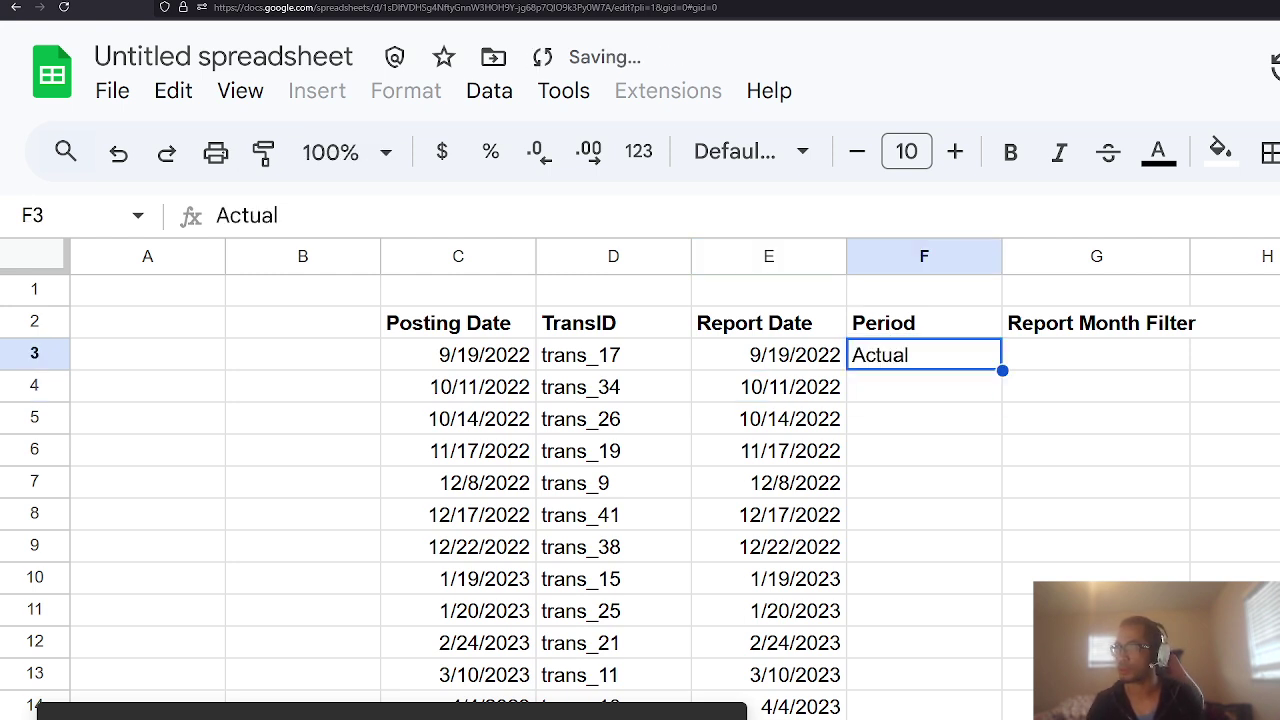
double_click(1002, 370)
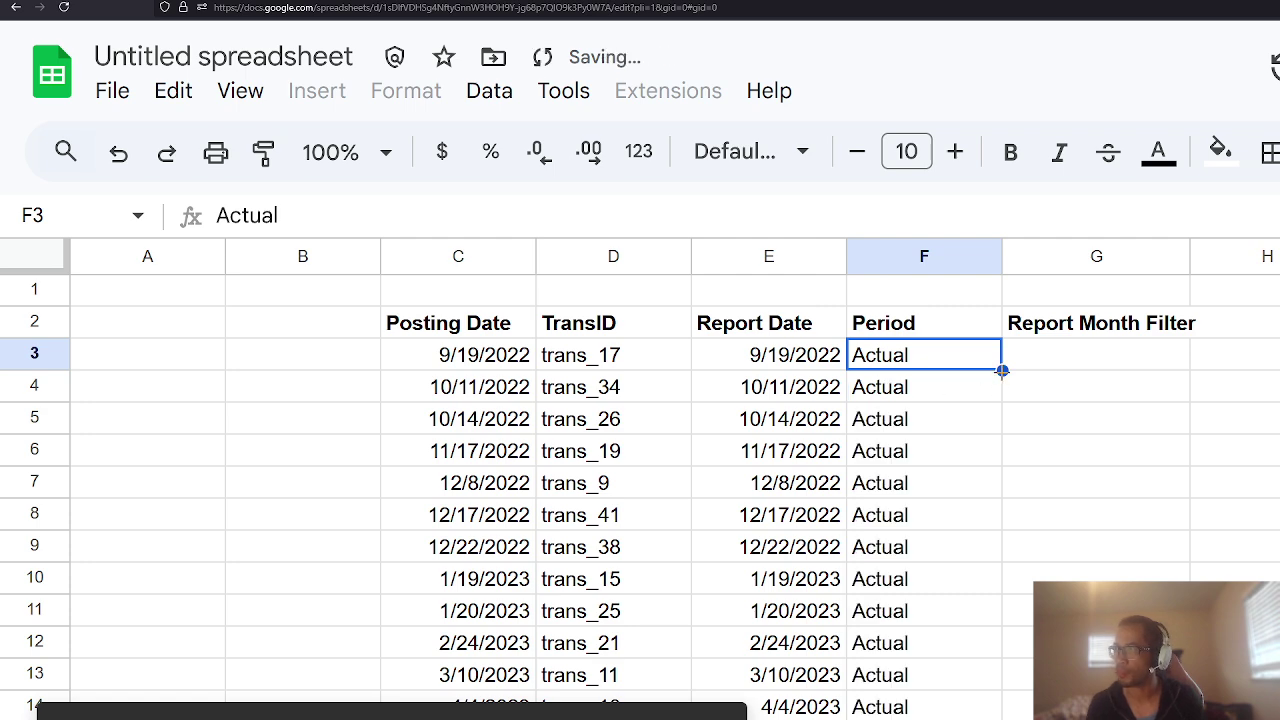
Step: Enter =year(E3)*100+month(E3) in G3 and fill the Report Month Filter column with the formula for all transactions
click(1036, 334)
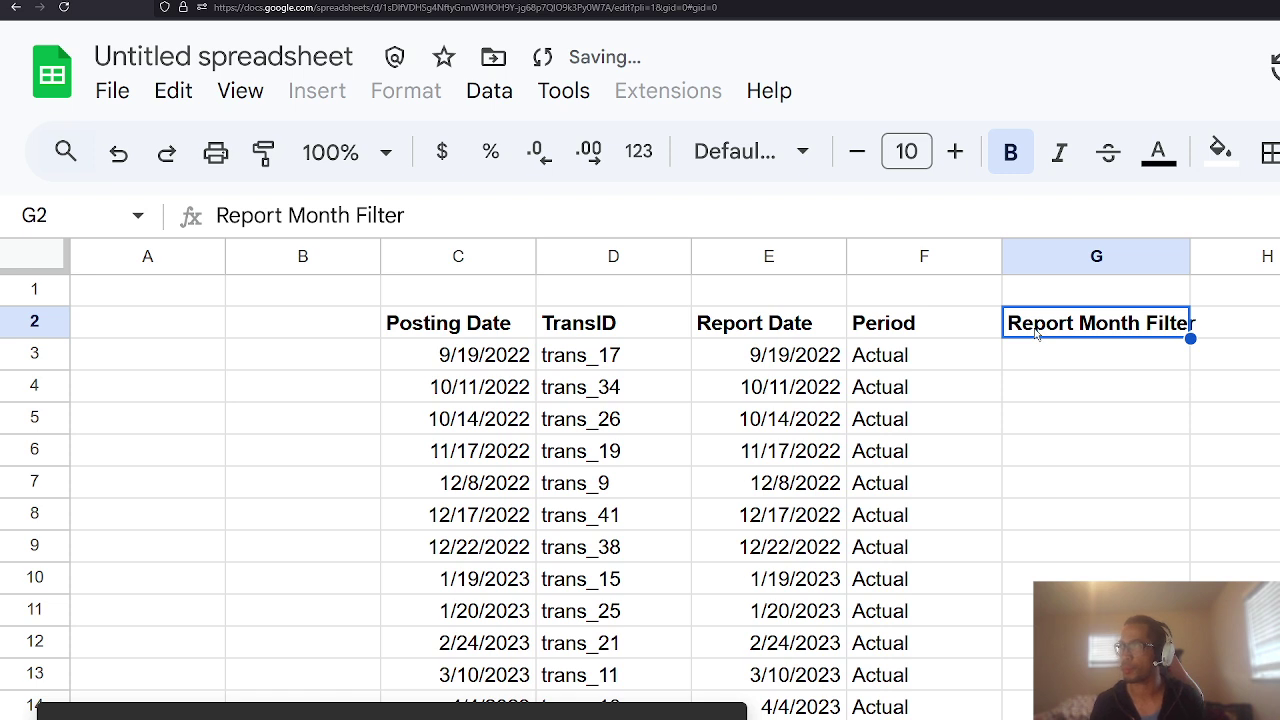
key(Down)
text(=E3)
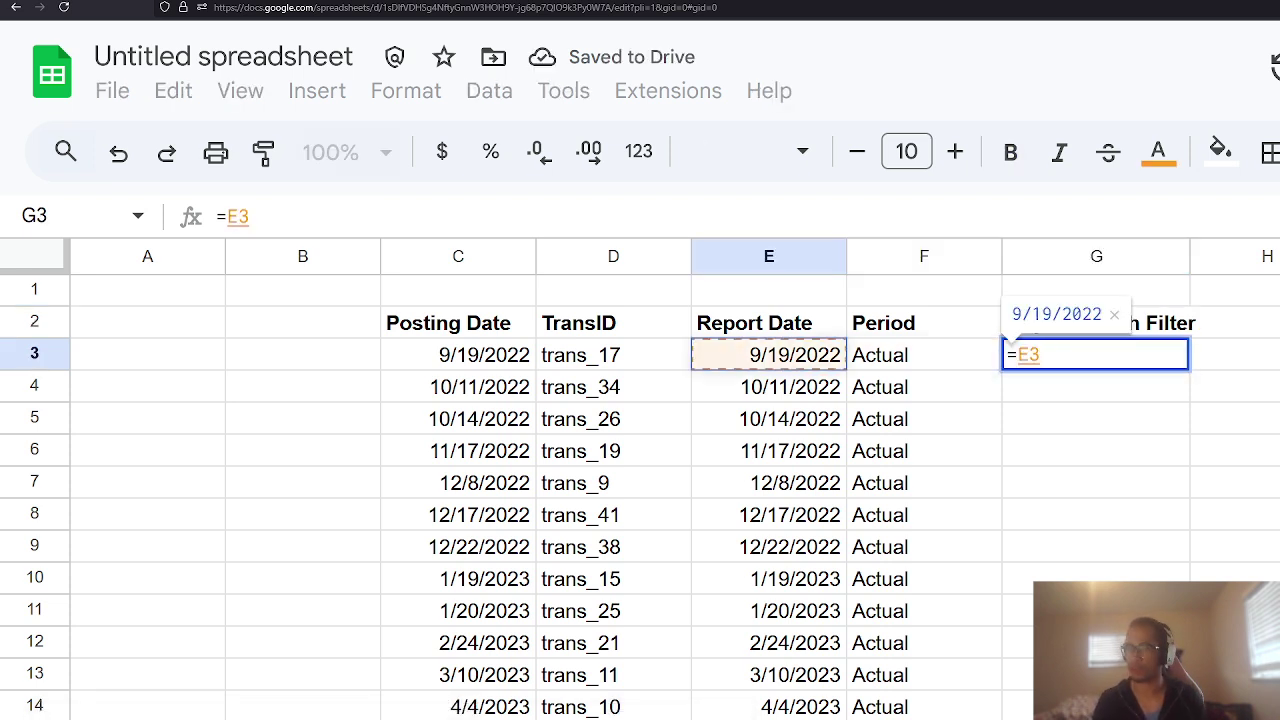
key(BackSpace)
key(BackSpace)
text(year)
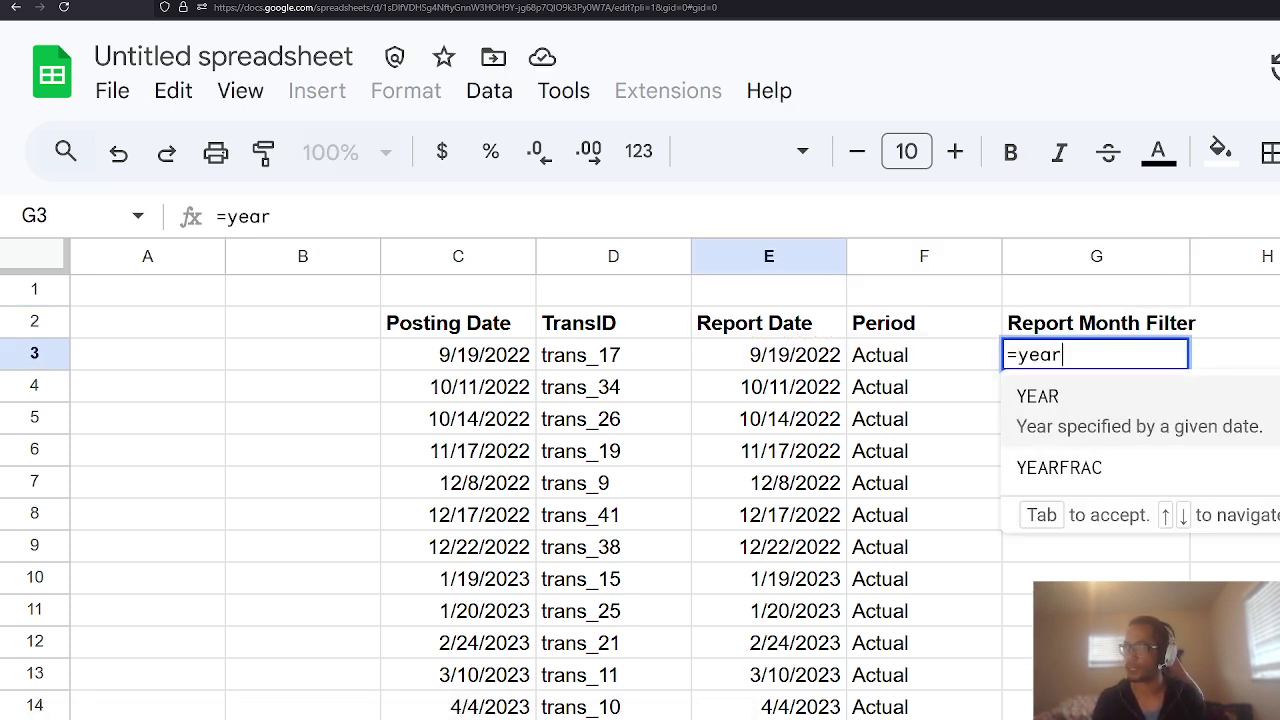
text((E3)
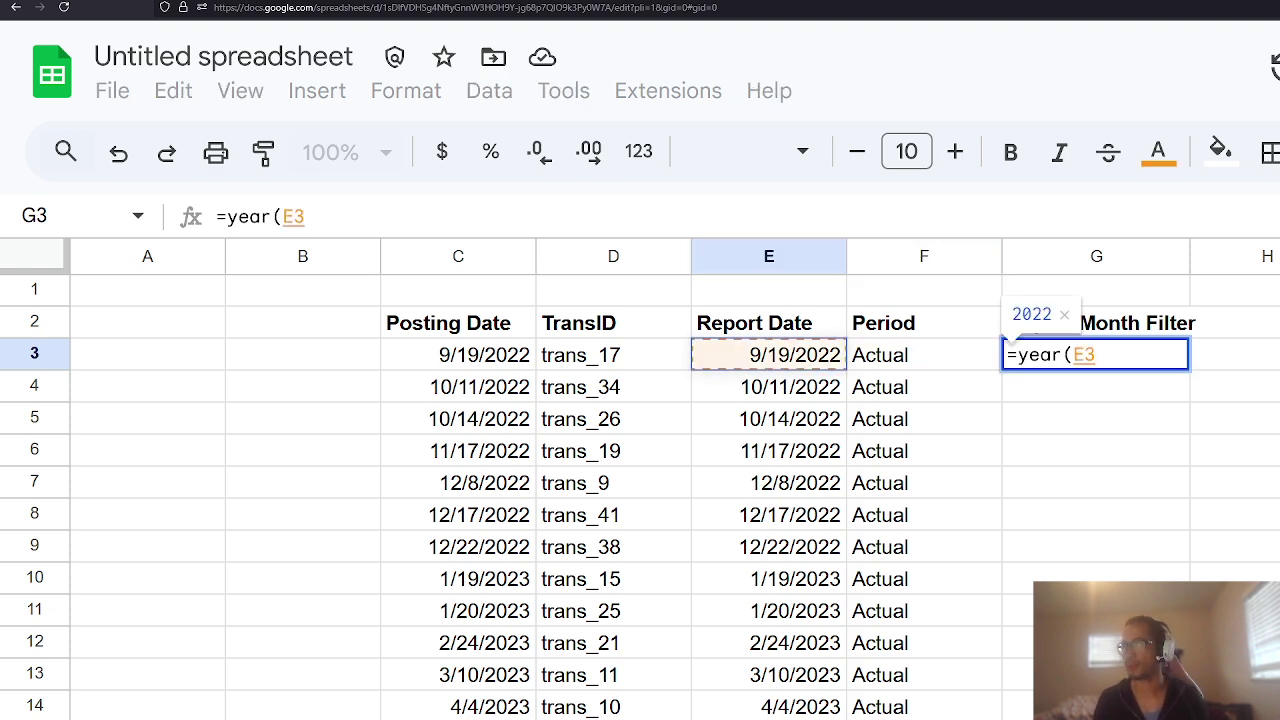
text()+mont)
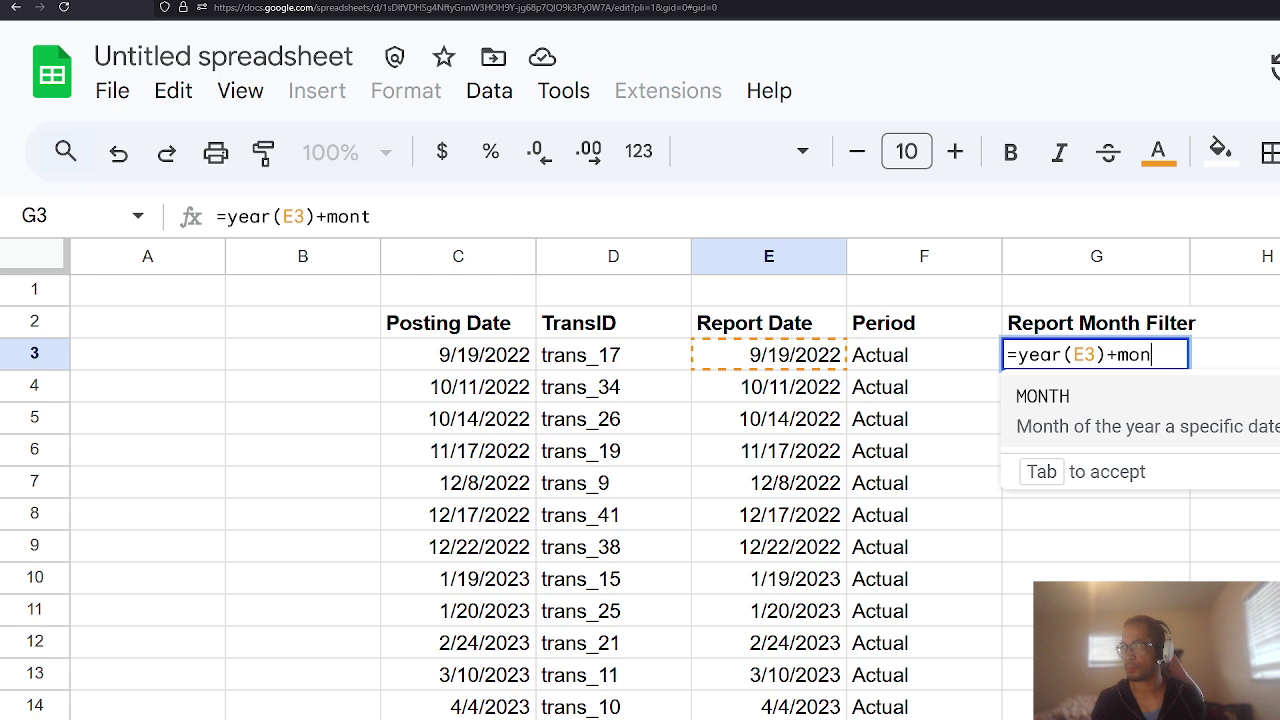
key(BackSpace)
key(BackSpace)
key(BackSpace)
key(BackSpace)
key(BackSpace)
text(*10)
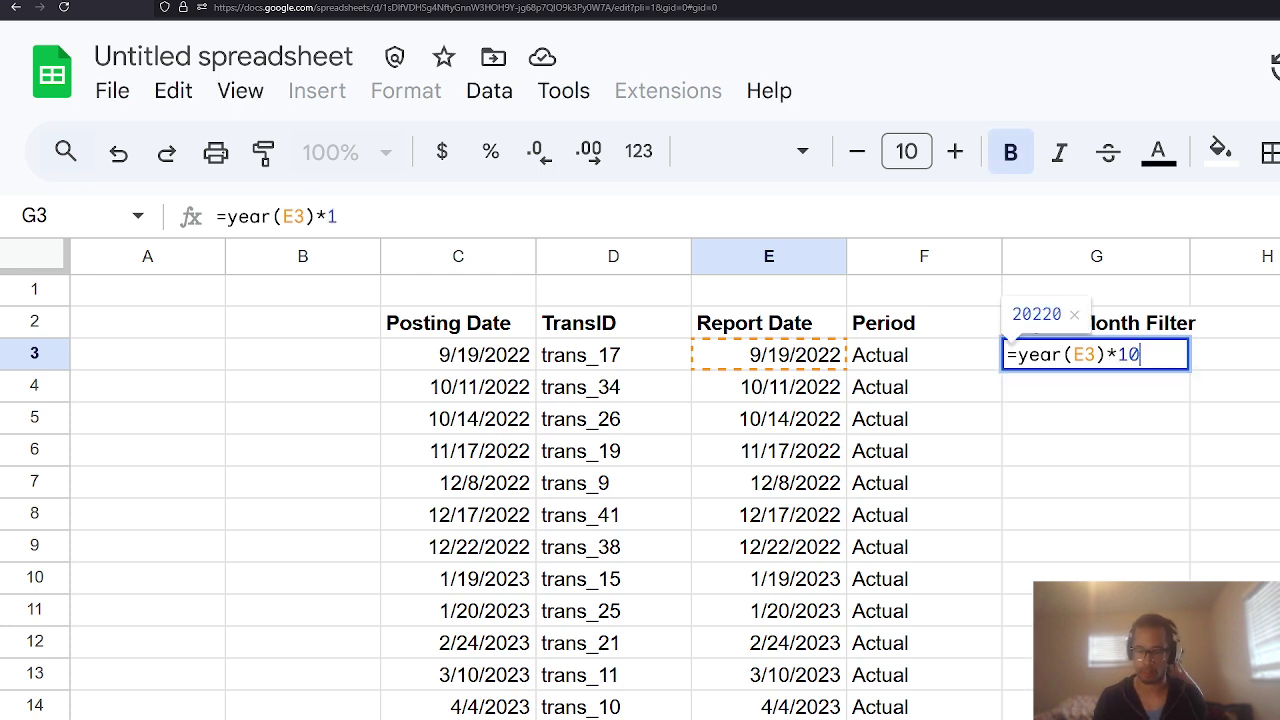
text(0+month(E3)
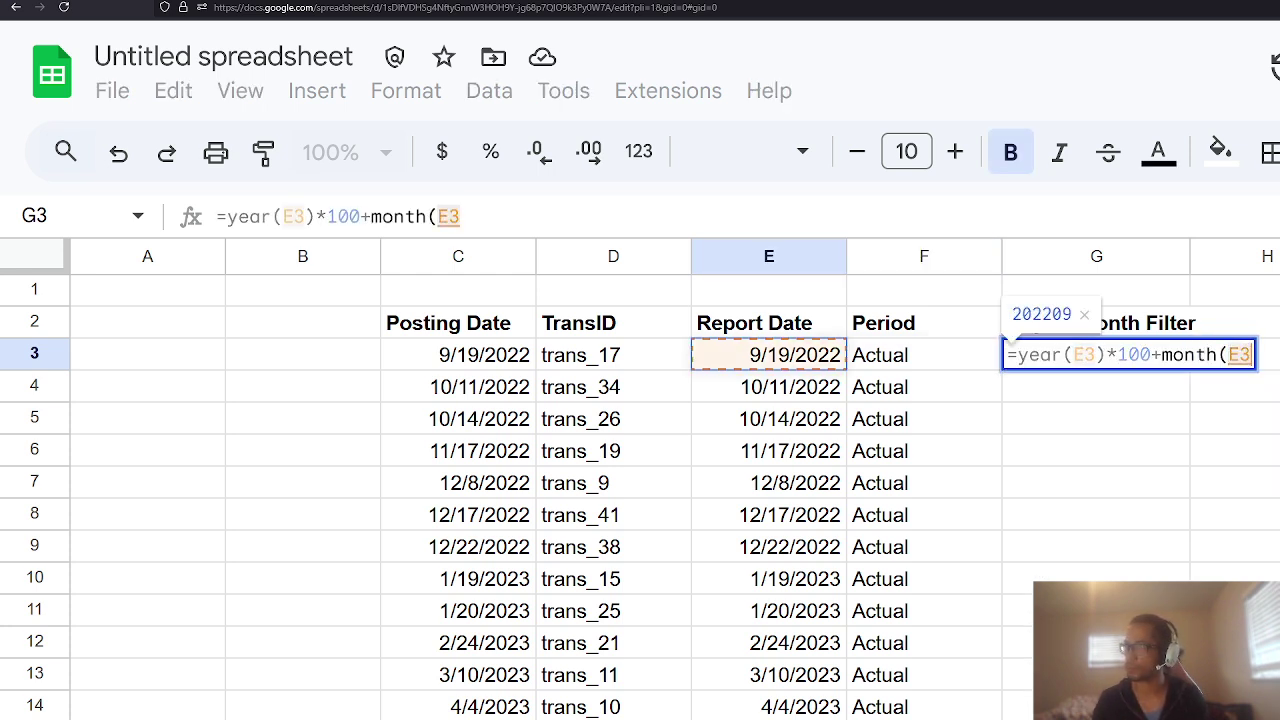
text())
key(Return)
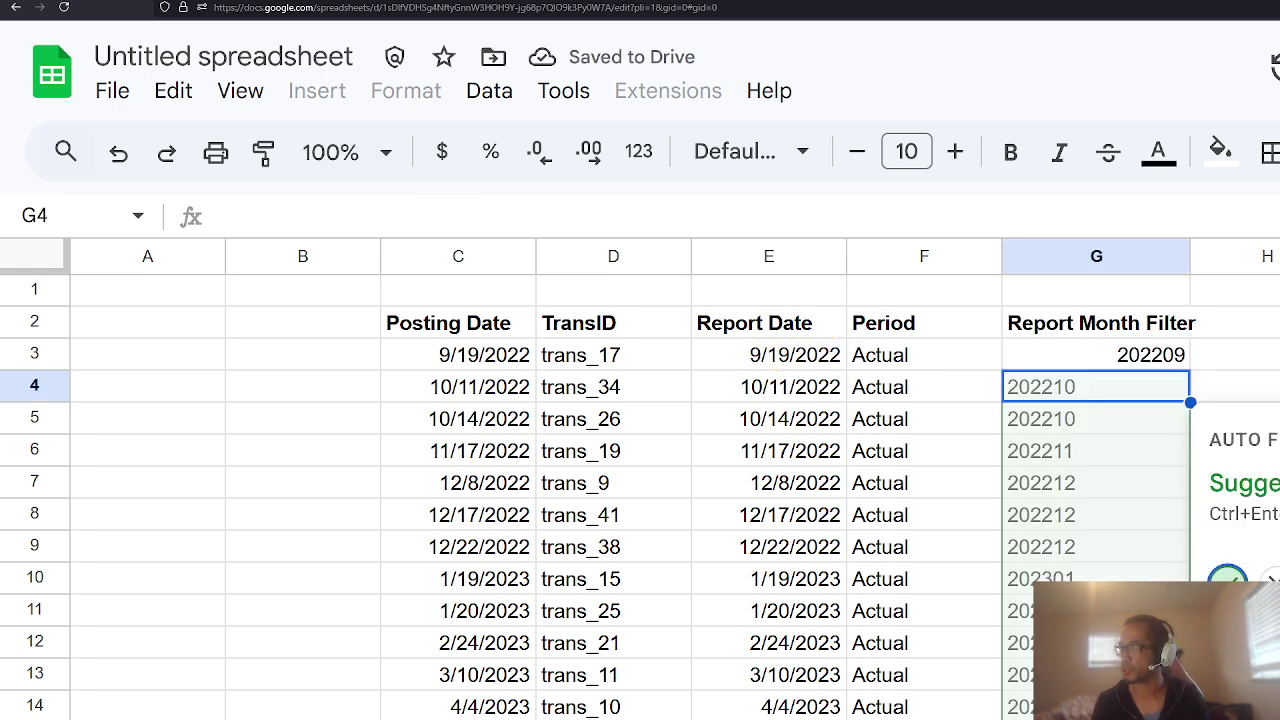
key(ctrl+Return)
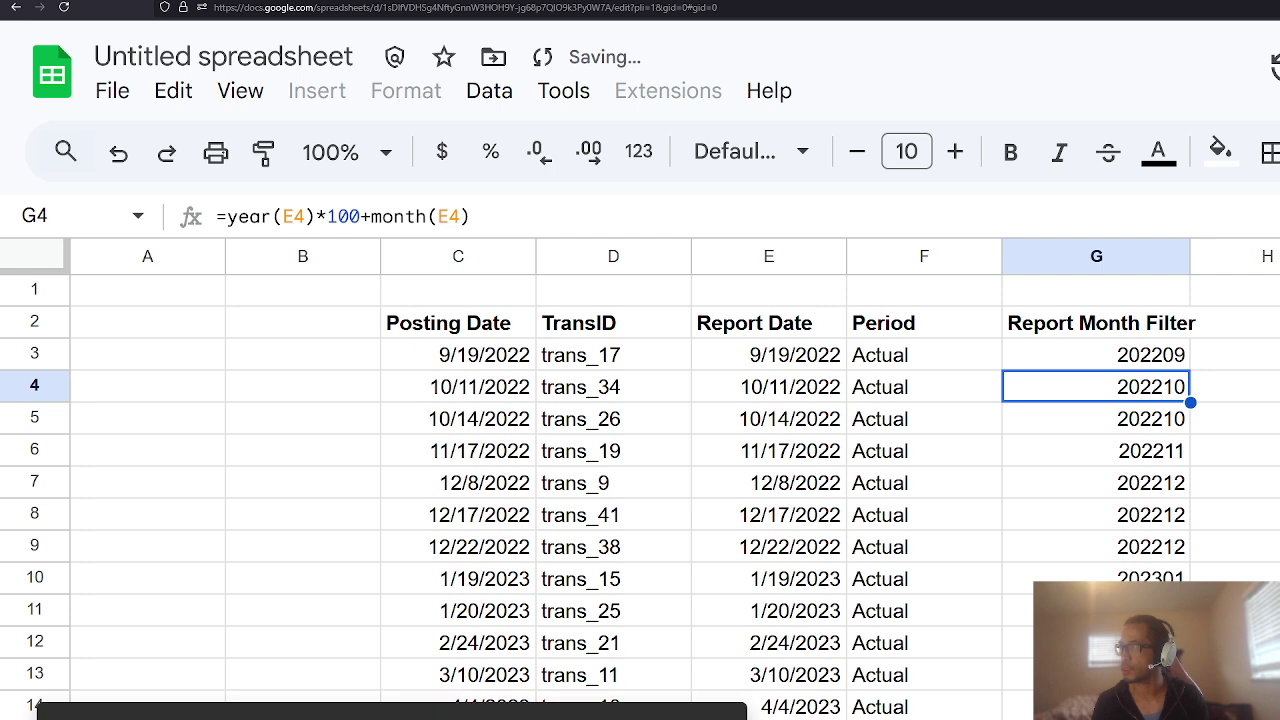
Step: Check the Report Month Filter values down the whole transaction list
click(770, 450)
click(1101, 321)
scroll(1101, 321, down, 13)
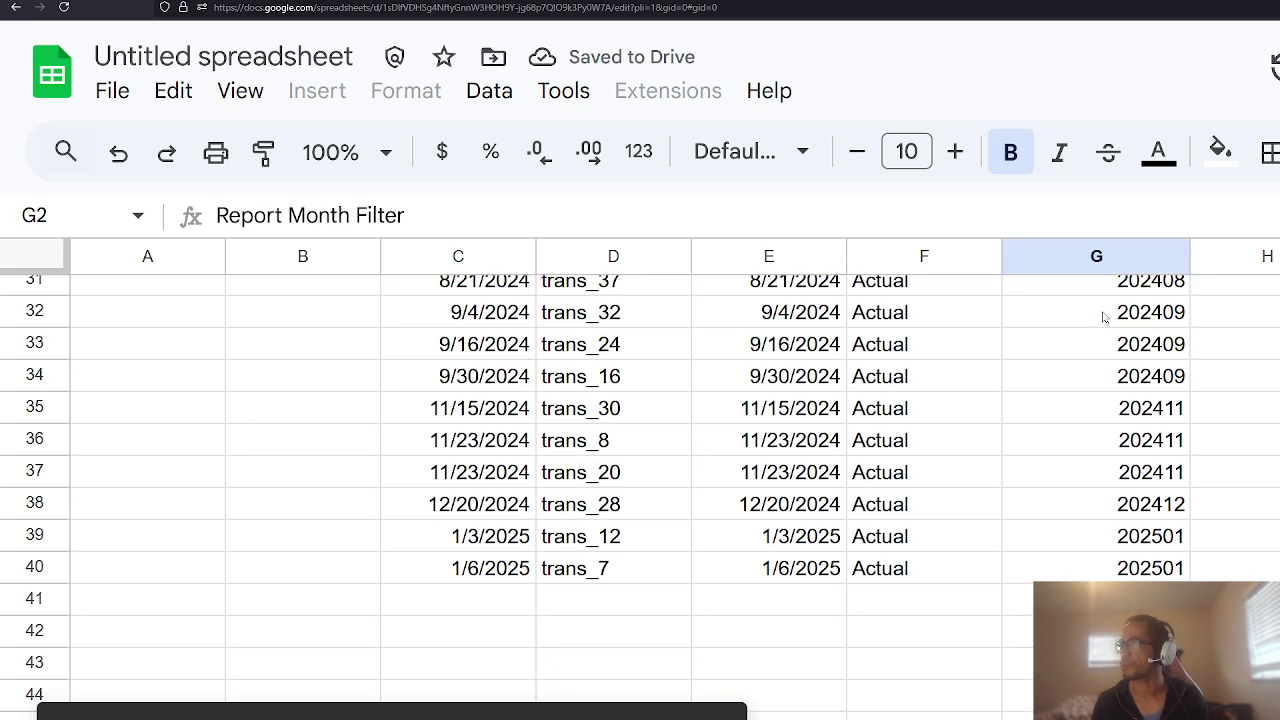
scroll(1074, 337, up, 13)
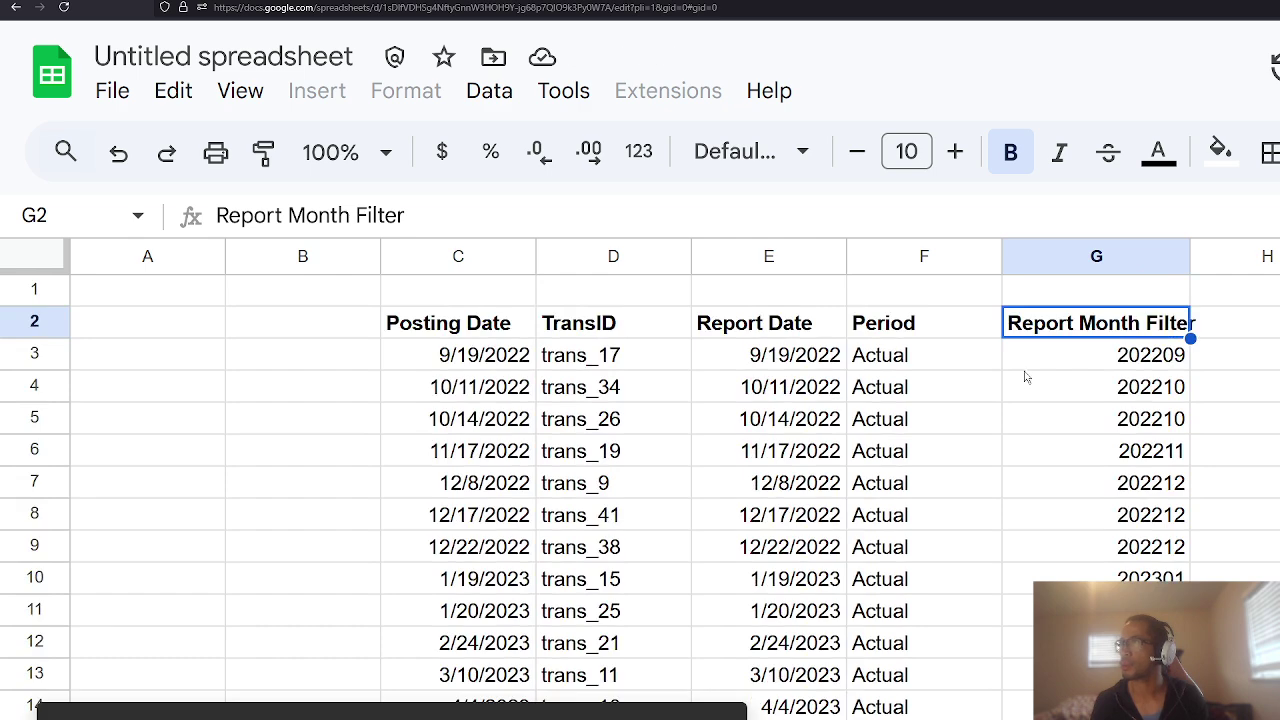
scroll(1035, 410, down, 3)
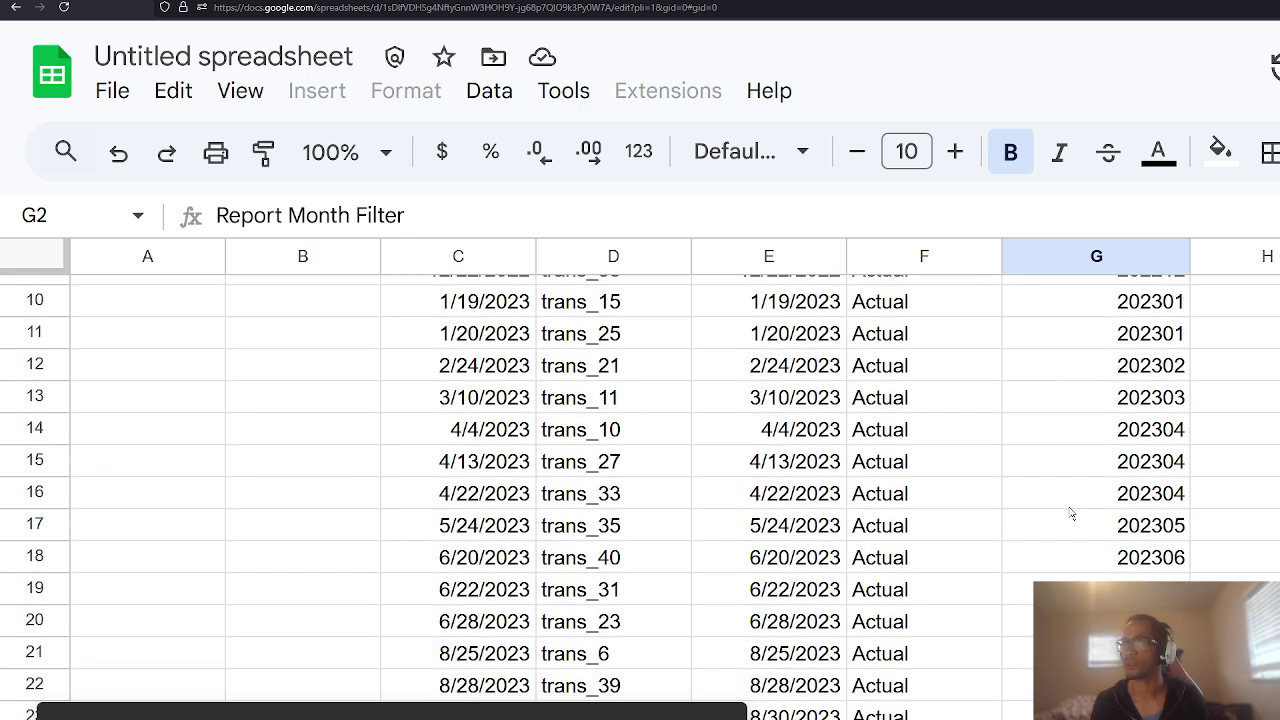
scroll(1071, 514, up, 3)
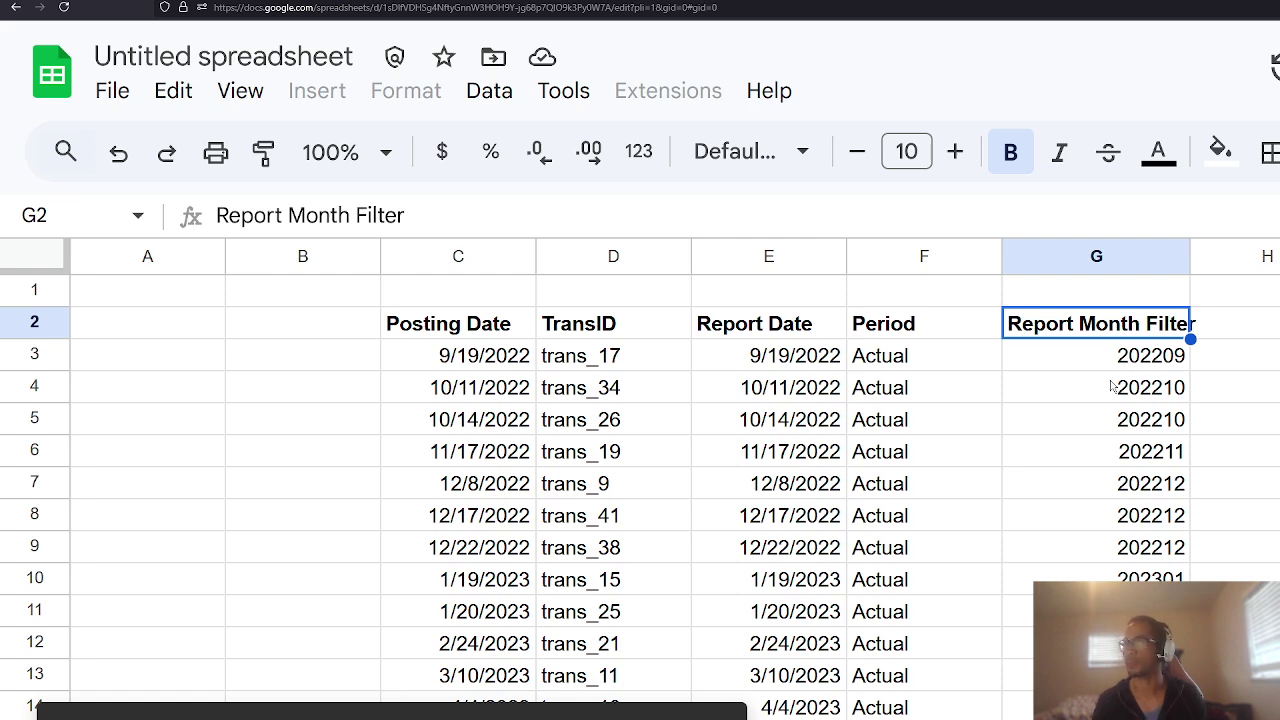
key(ctrl+shift+Left)
key(ctrl+shift+Down)
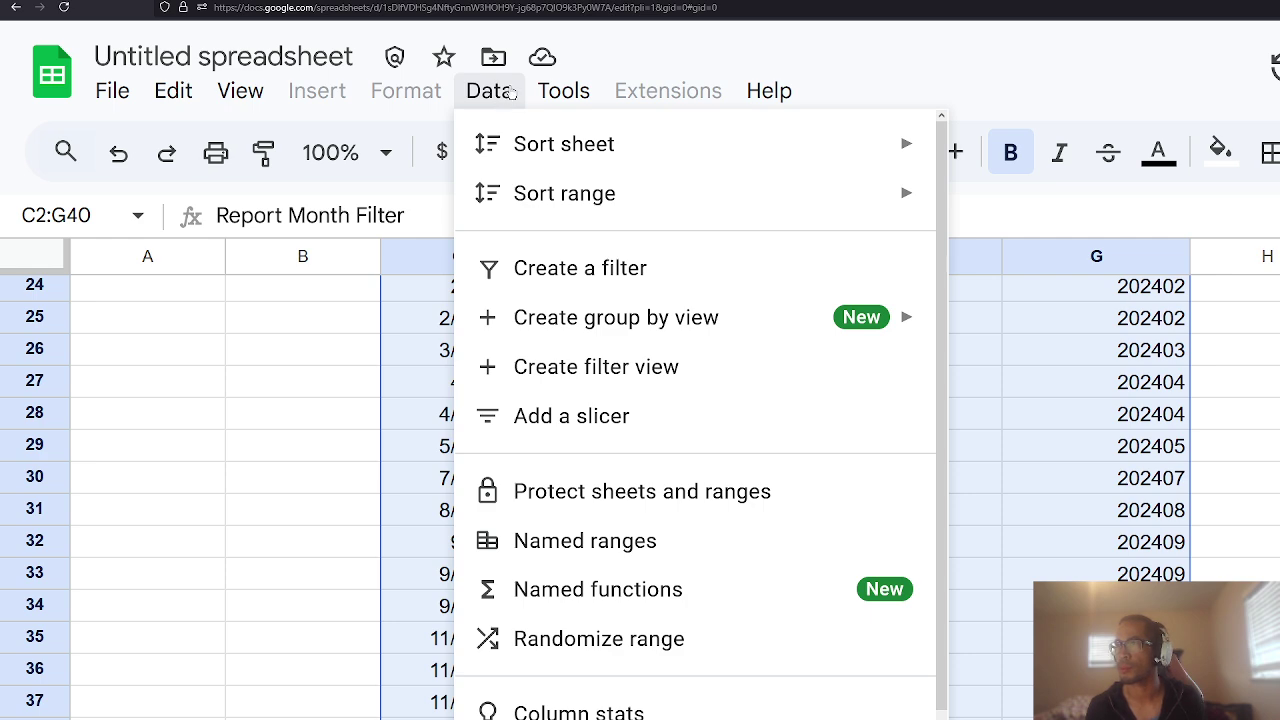
scroll(632, 450, down, 3)
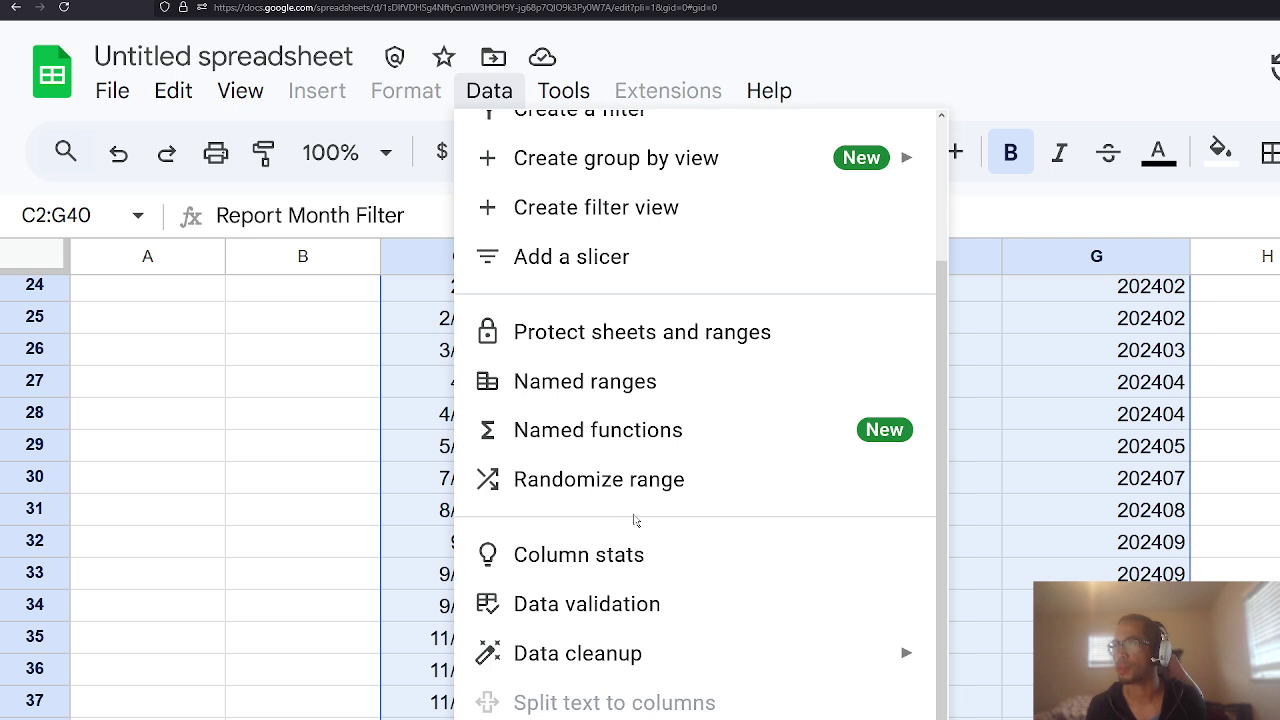
scroll(640, 517, up, 3)
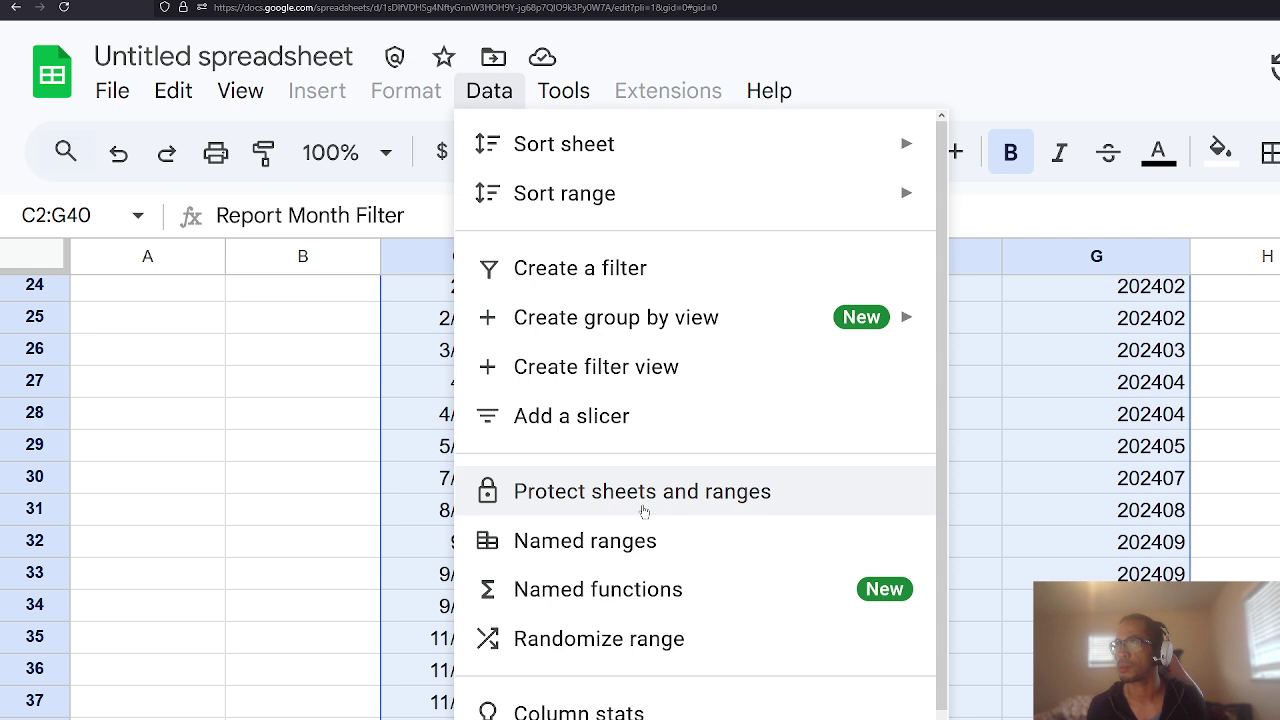
mouse_move(565, 95)
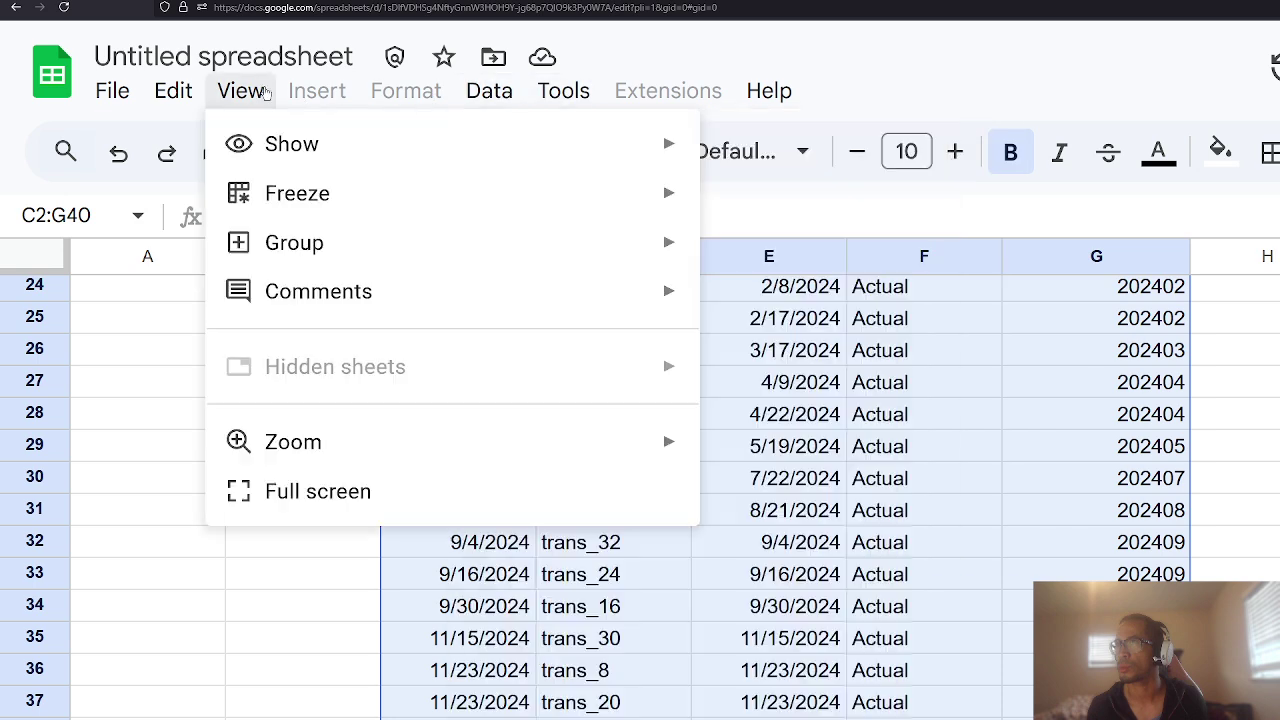
click(800, 446)
scroll(968, 621, down, 10)
scroll(706, 577, up, 9)
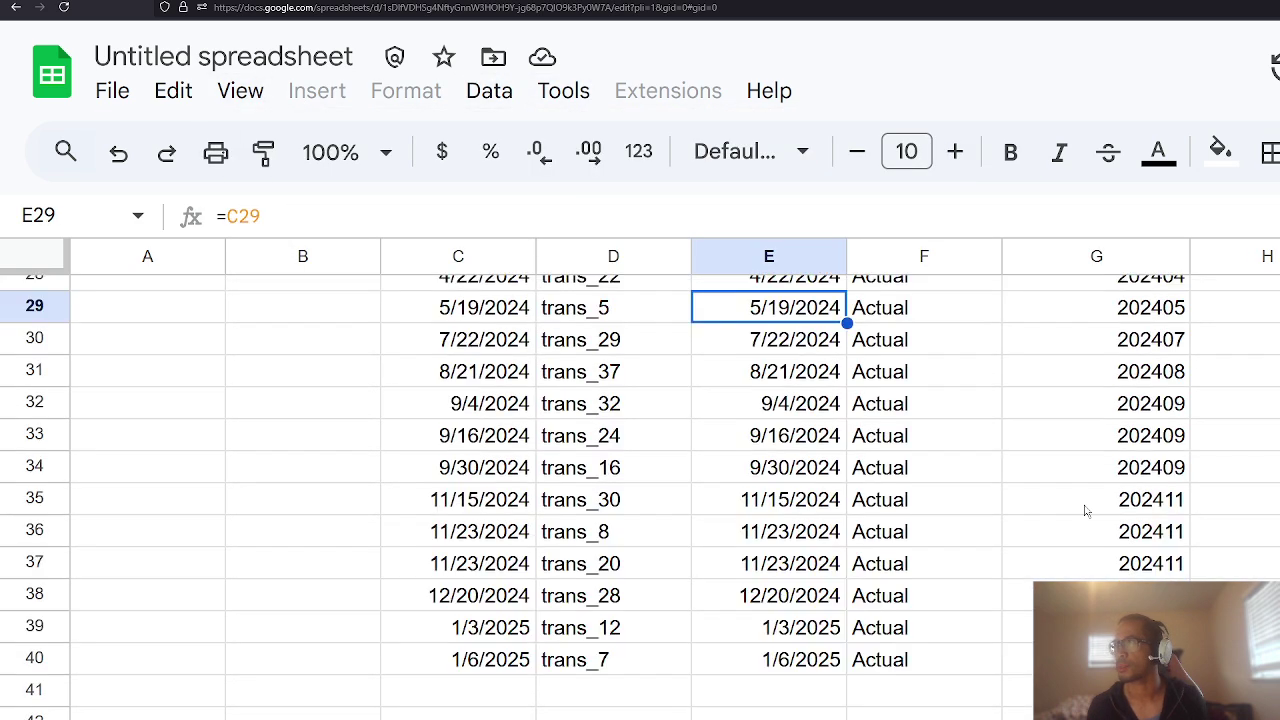
Step: Copy the transaction rows C3:G40 without the headings and paste them directly below the list, starting in C41
click(1060, 658)
key(ctrl+shift+Left)
key(ctrl+shift+Up)
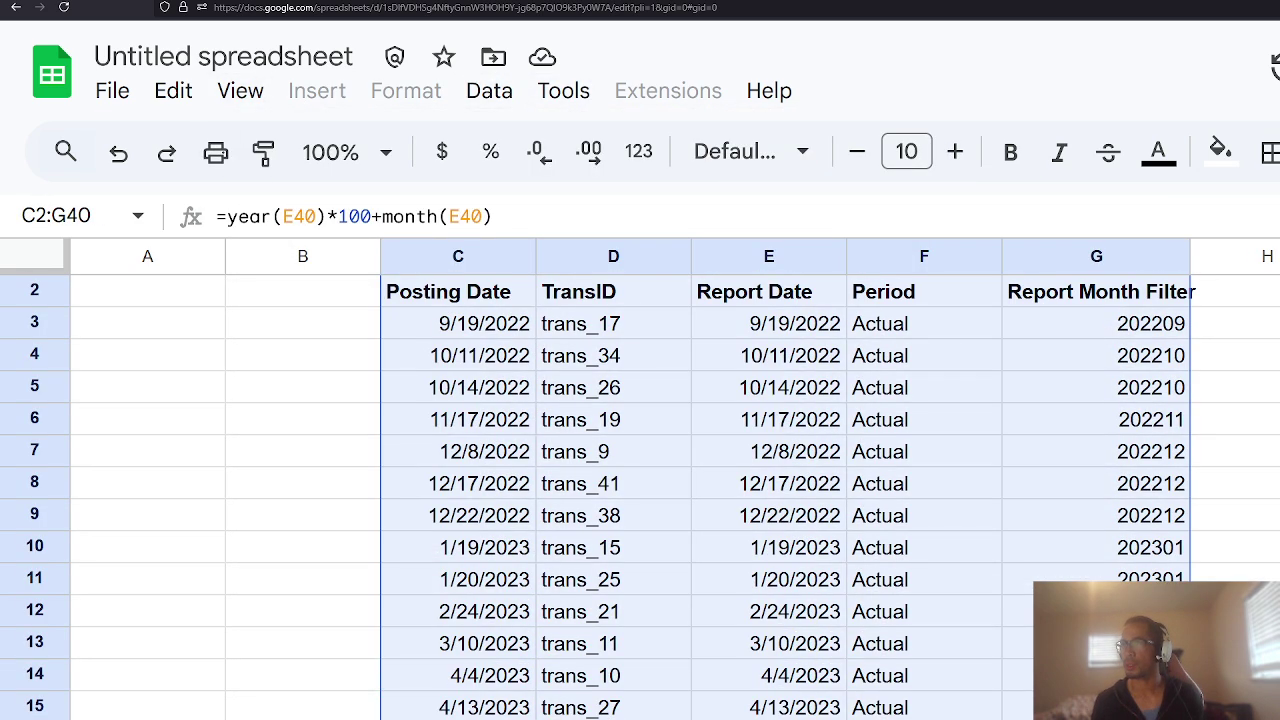
key(shift+Down)
key(ctrl+c)
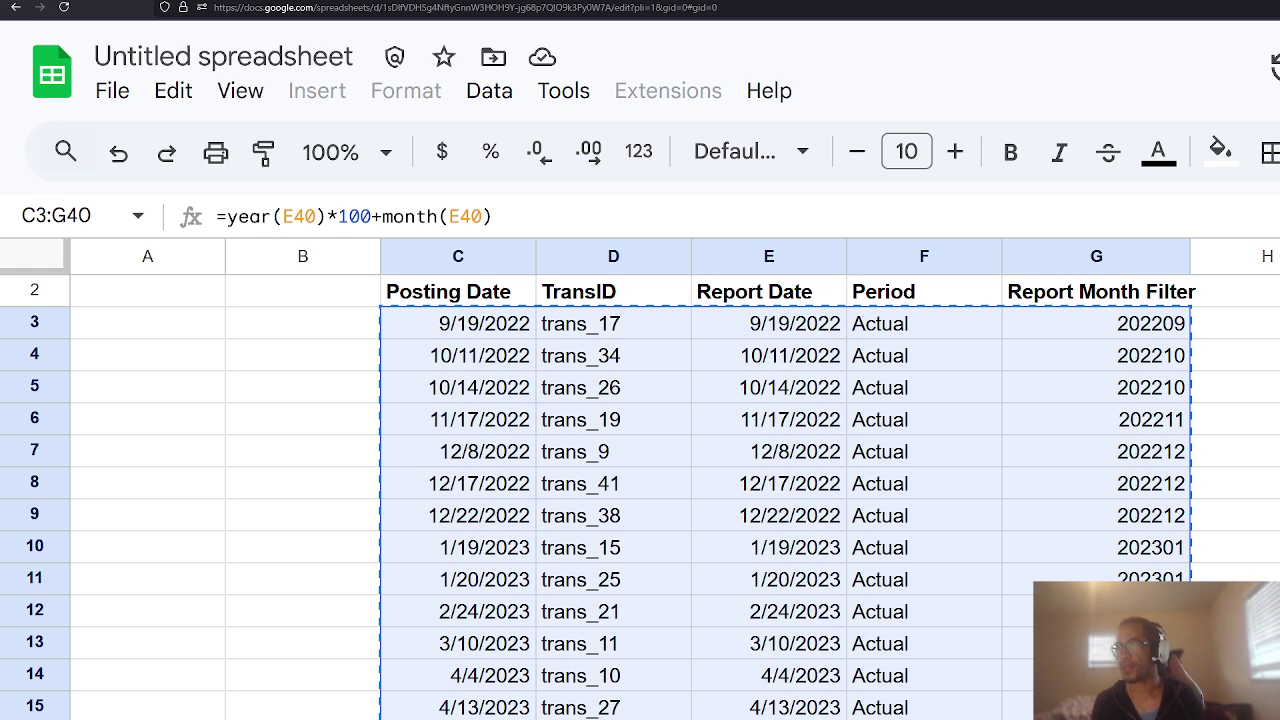
scroll(492, 545, down, 14)
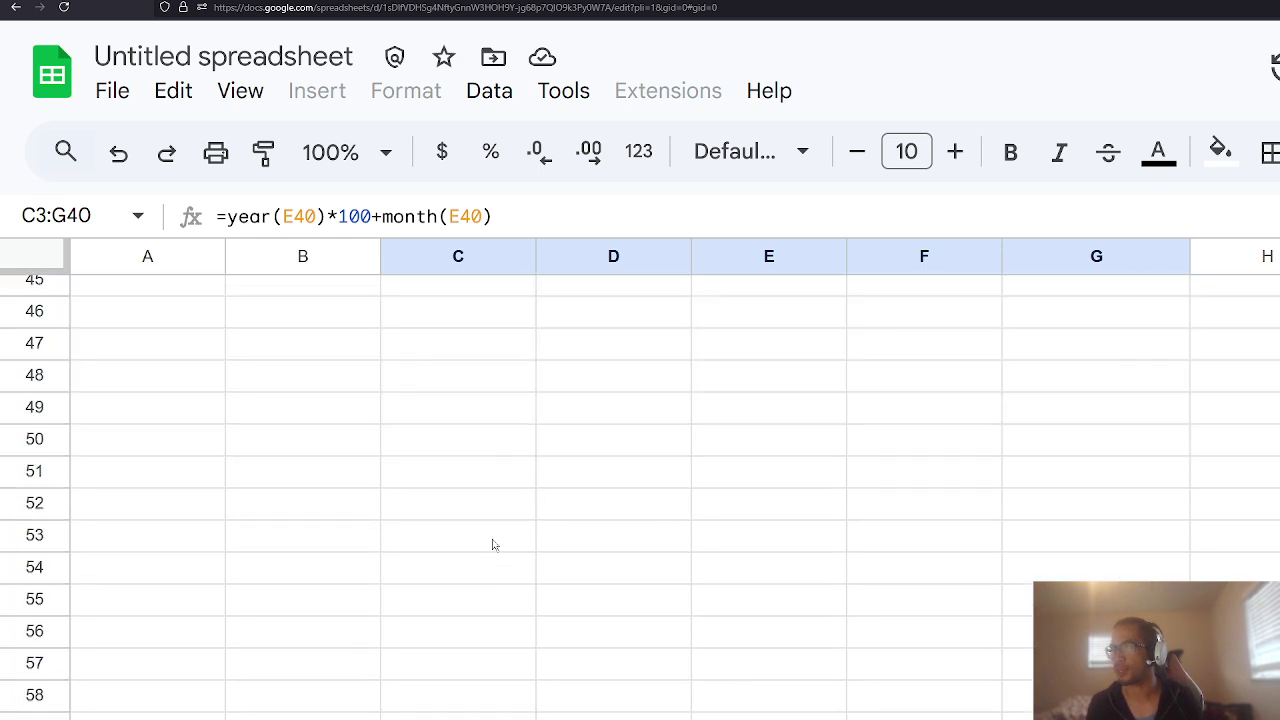
scroll(492, 545, up, 3)
click(508, 437)
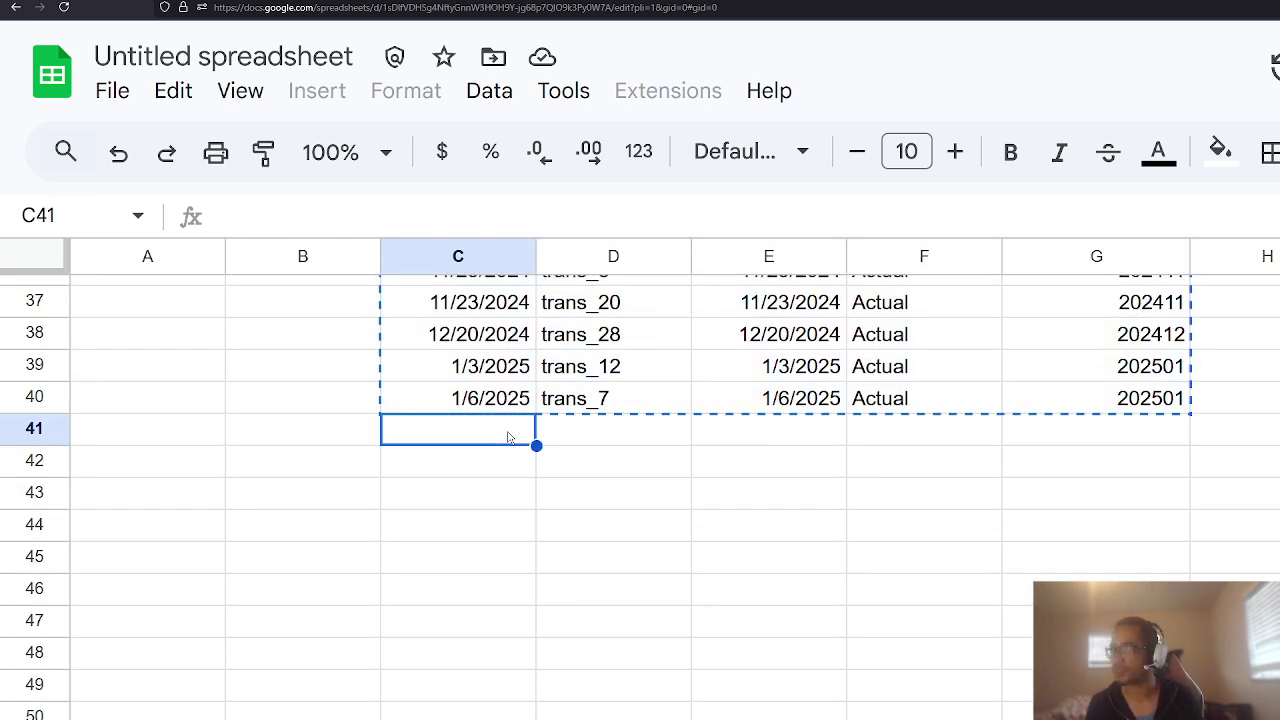
key(ctrl+v)
Step: Convert the transaction list, including the duplicated rows, into a table
click(940, 432)
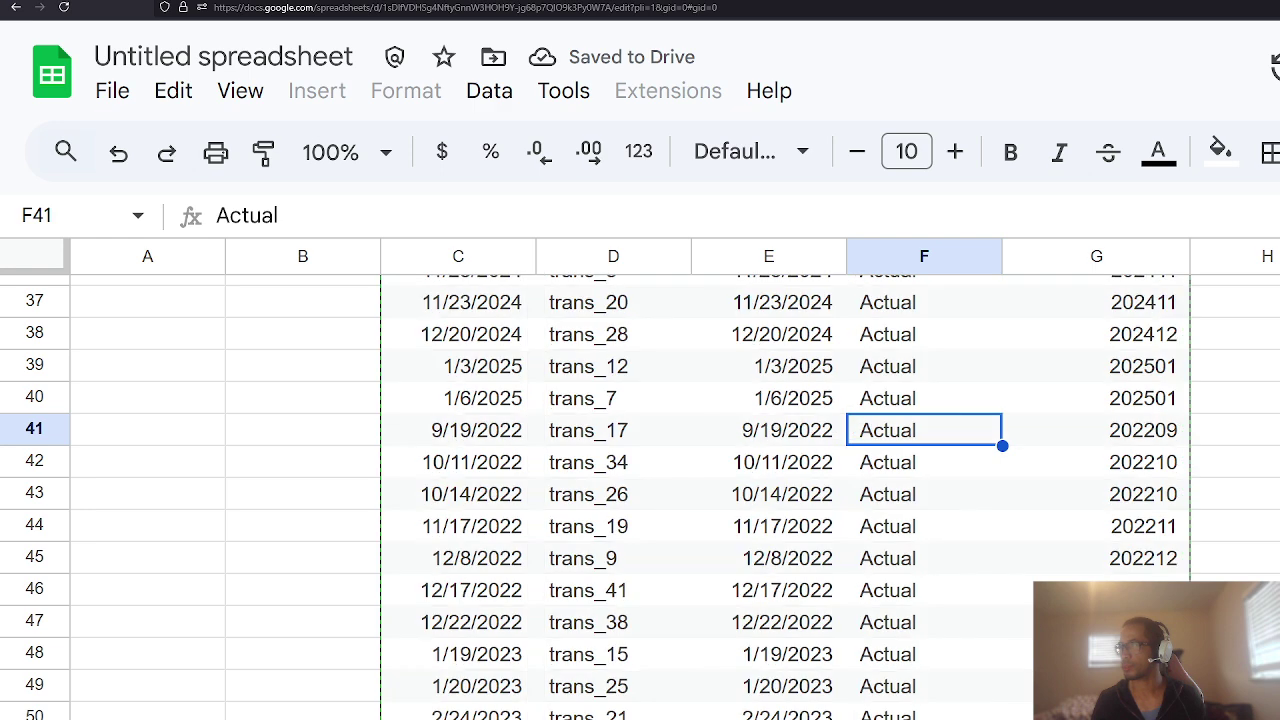
key(ctrl+alt+t)
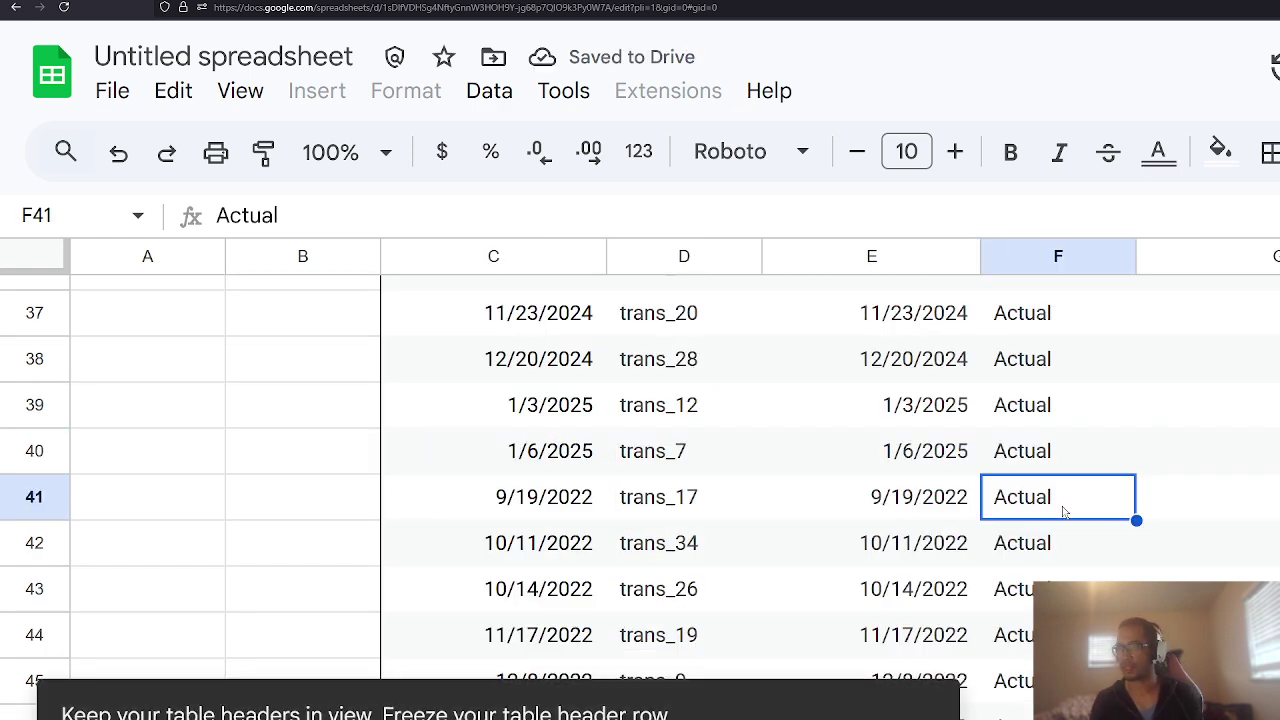
Step: Enter 1 Month Offset as the Period in F41 and freeze the table's header row
text(1)
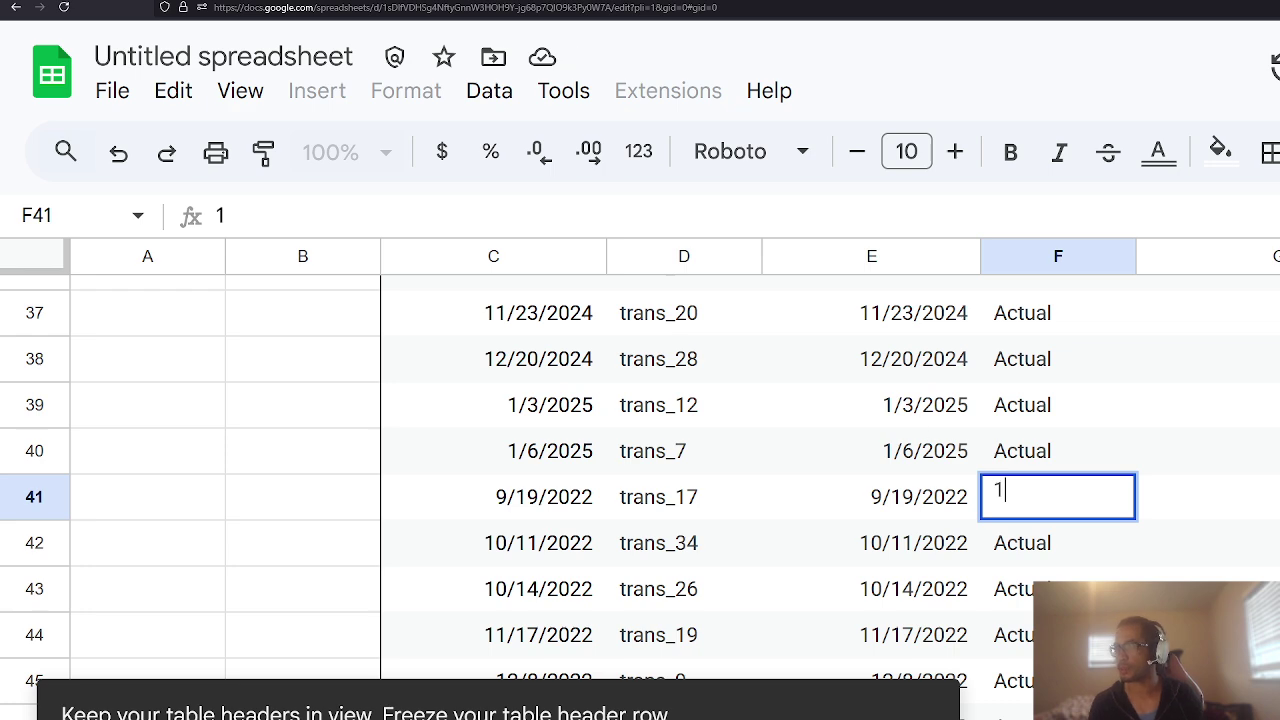
click(792, 716)
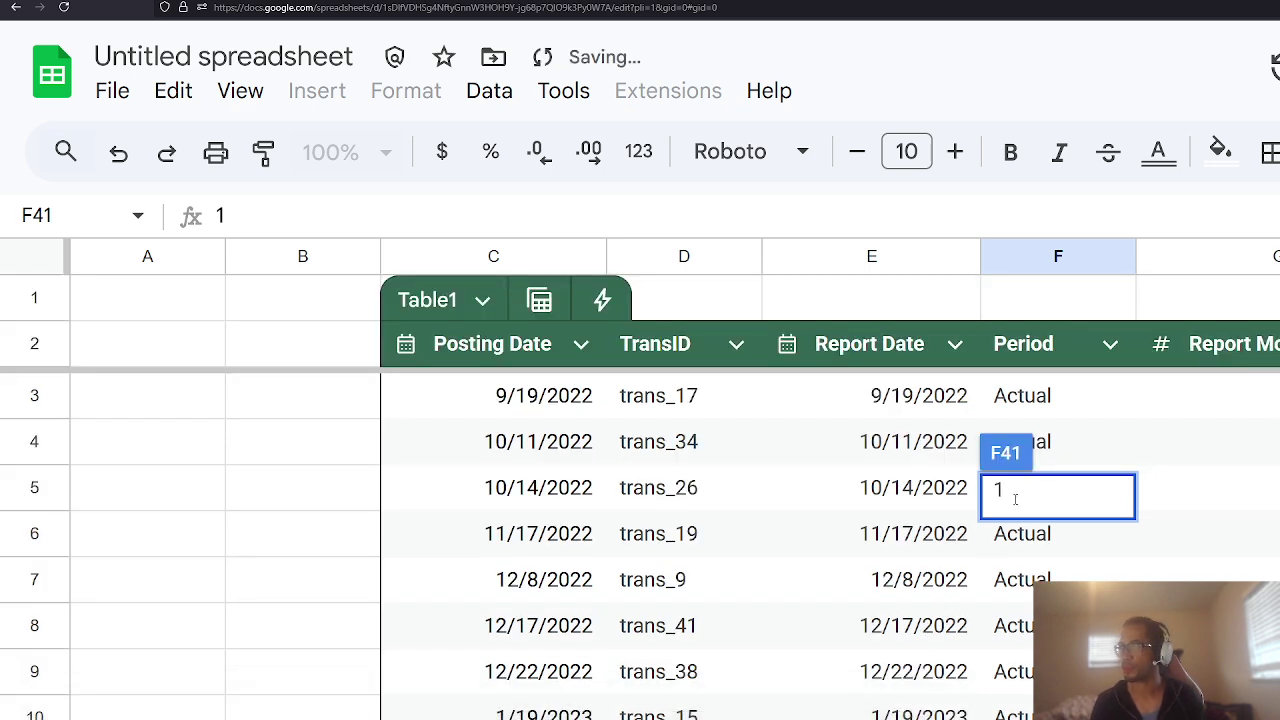
text(Month)
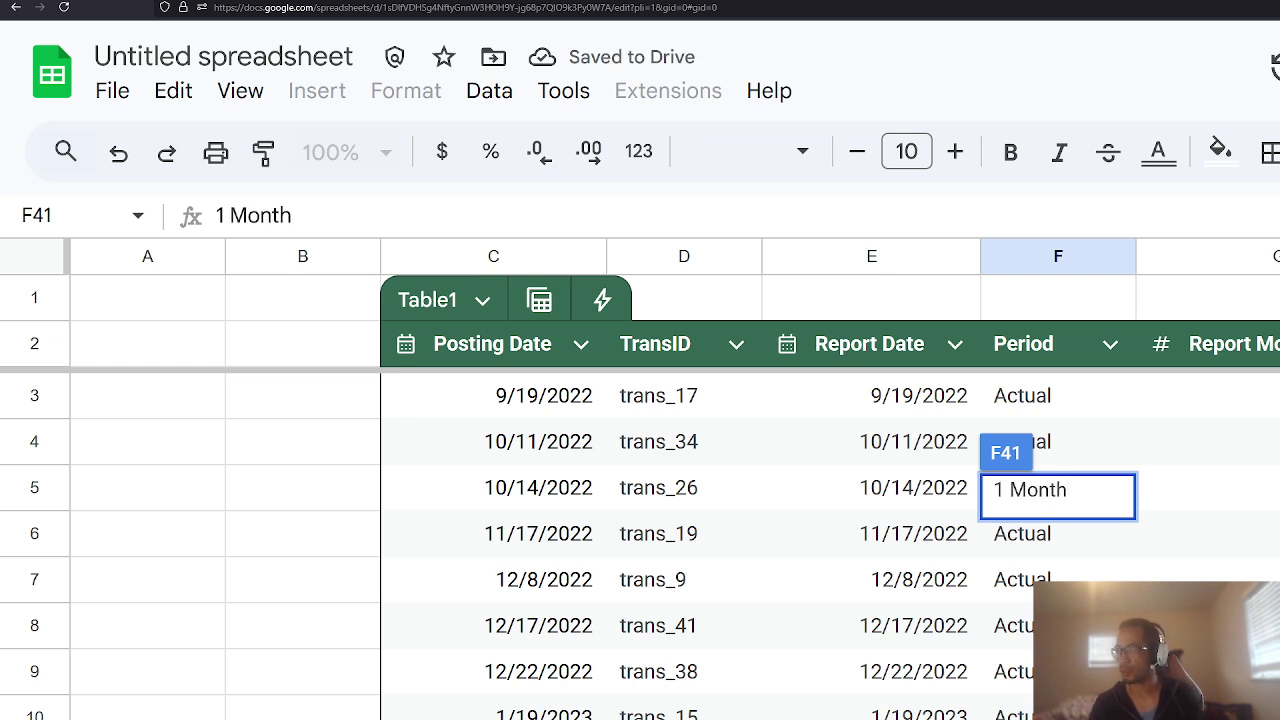
text( Offset)
key(Return)
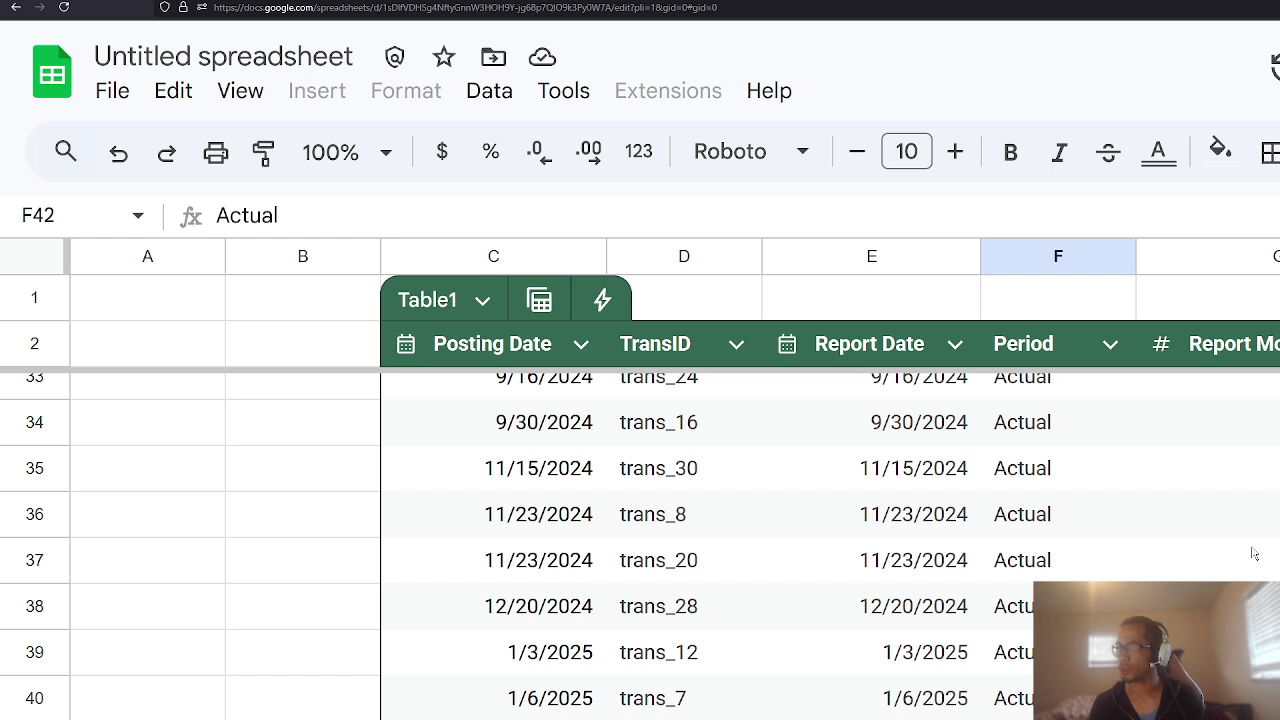
Step: Enter =C41+31 as the Report Date formula in E41, the first duplicated transaction
scroll(1253, 553, down, 1)
click(1058, 606)
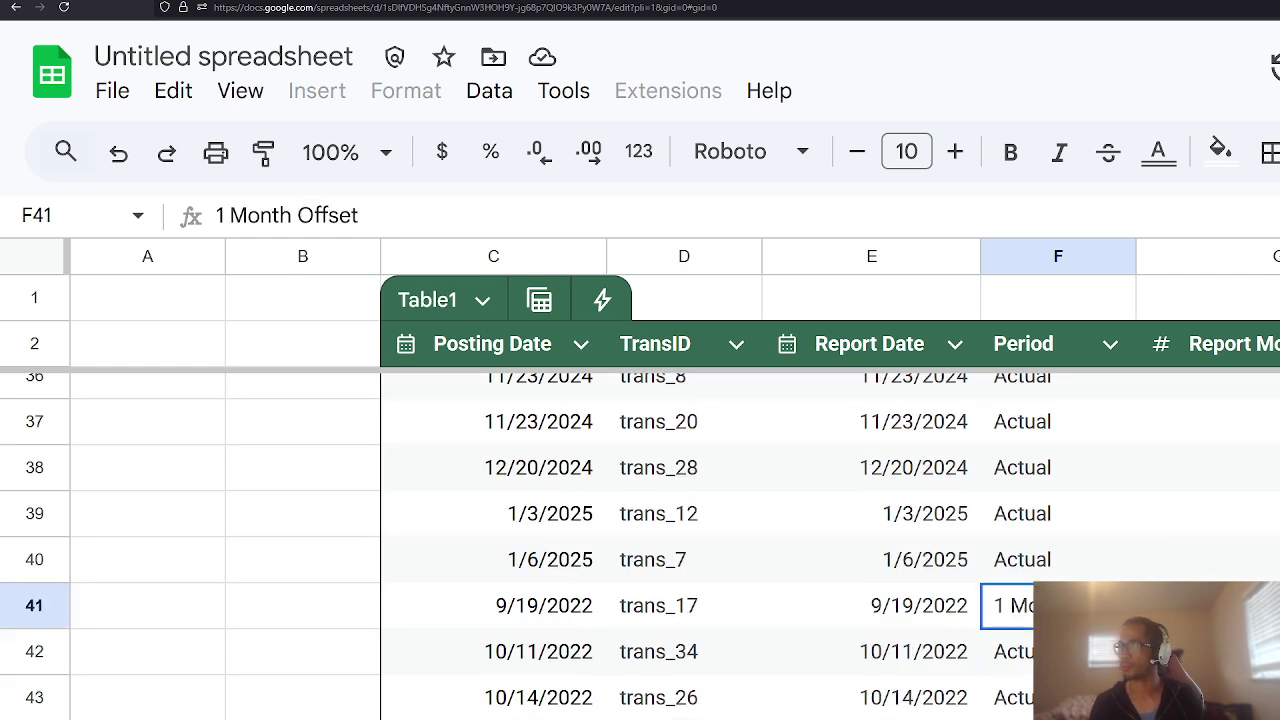
click(949, 609)
text(=)
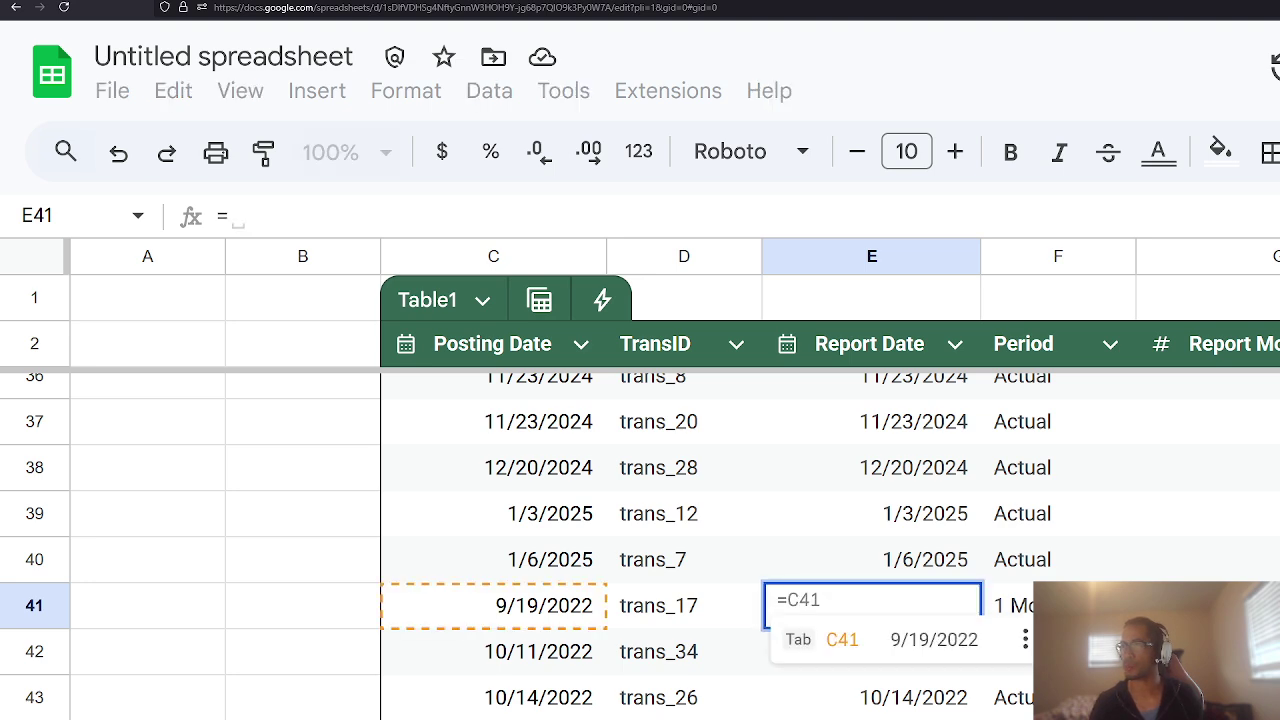
key(Tab)
text(+)
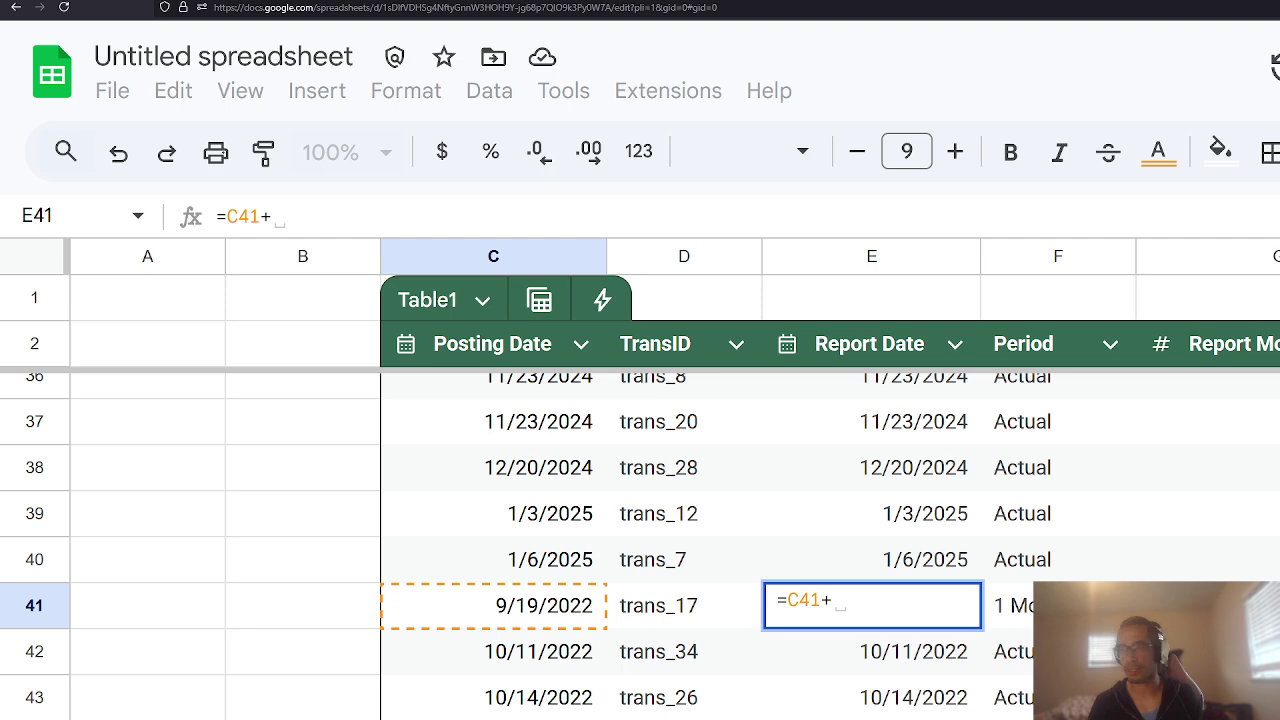
text(31)
key(BackSpace)
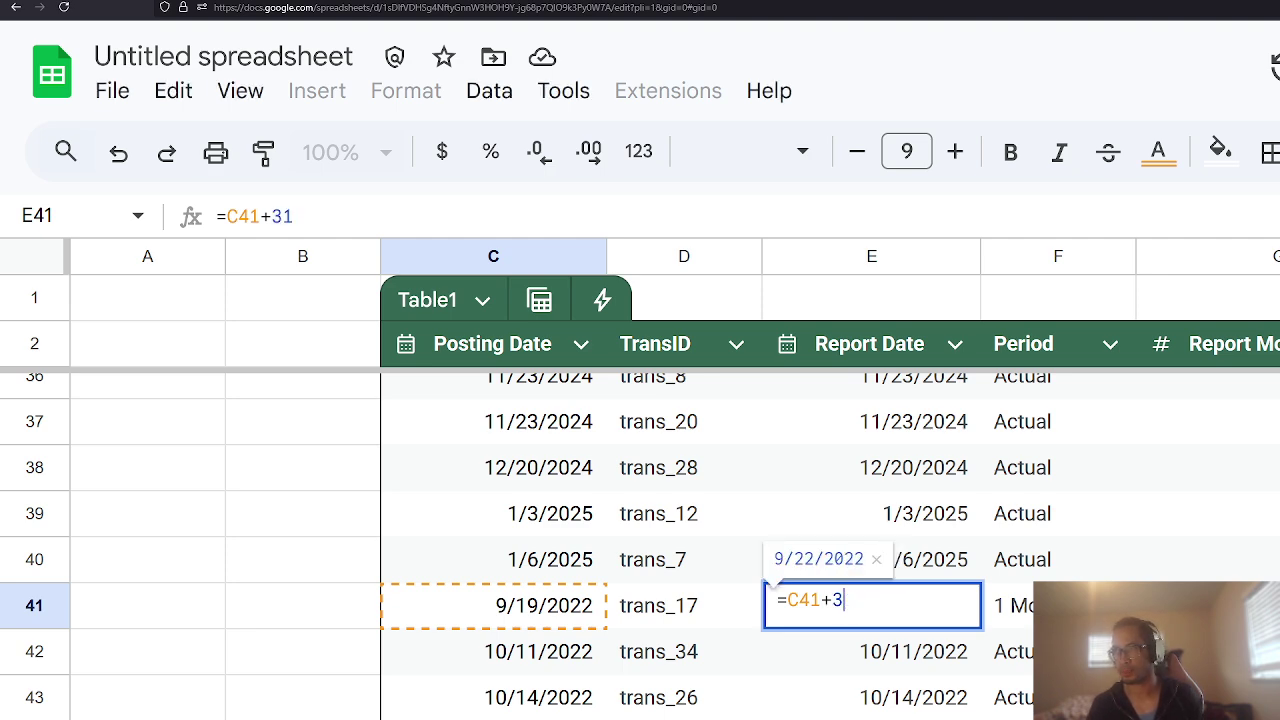
text(1)
key(Return)
key(ctrl+z)
Step: Fill the Report Date and Period cells E41:F41 down through row 78
key(shift+Right)
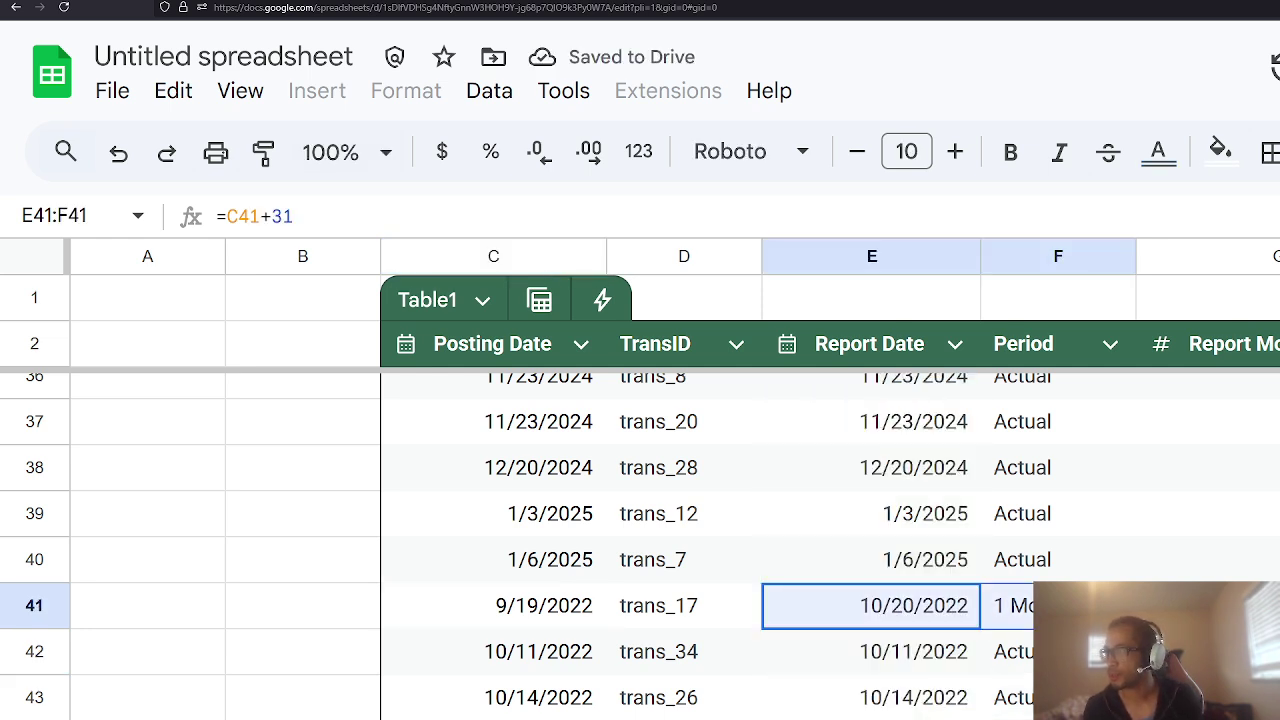
drag(1135, 628, 1135, 712)
scroll(948, 640, up, 15)
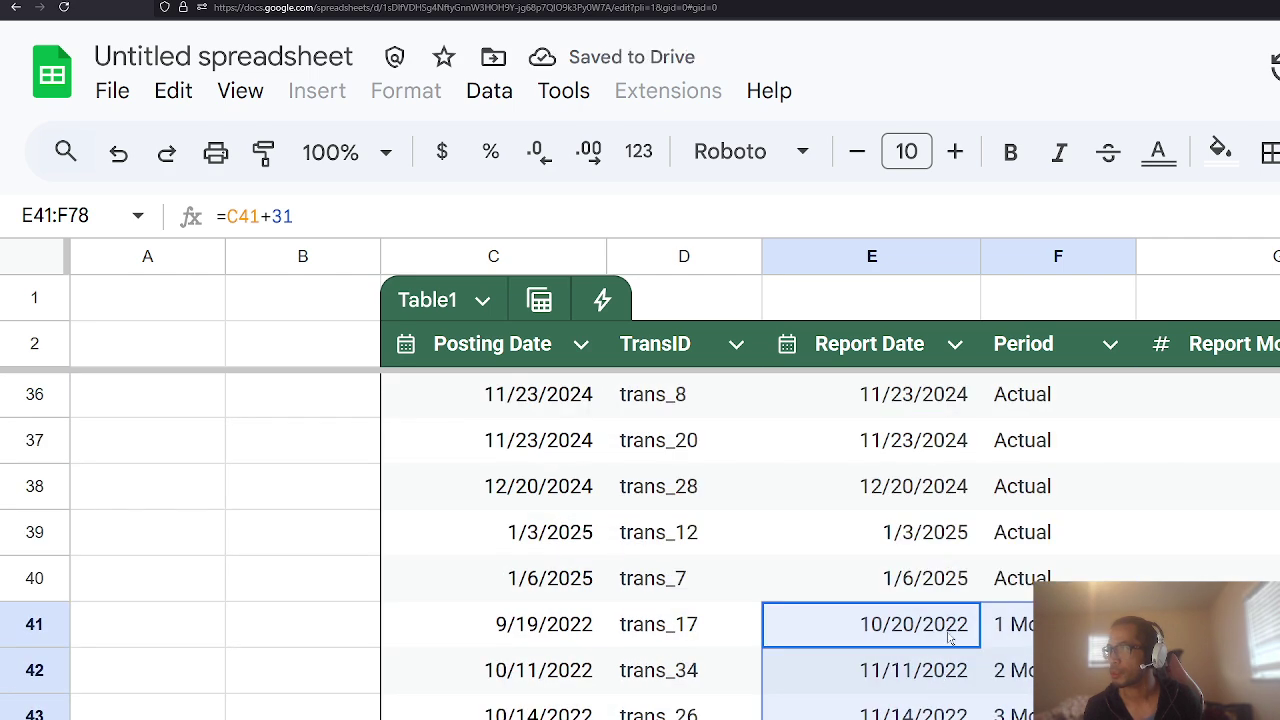
Step: Replace the Report Date formula in E41 with =C41+day(eomonth(C41, 0))
click(948, 640)
click(347, 205)
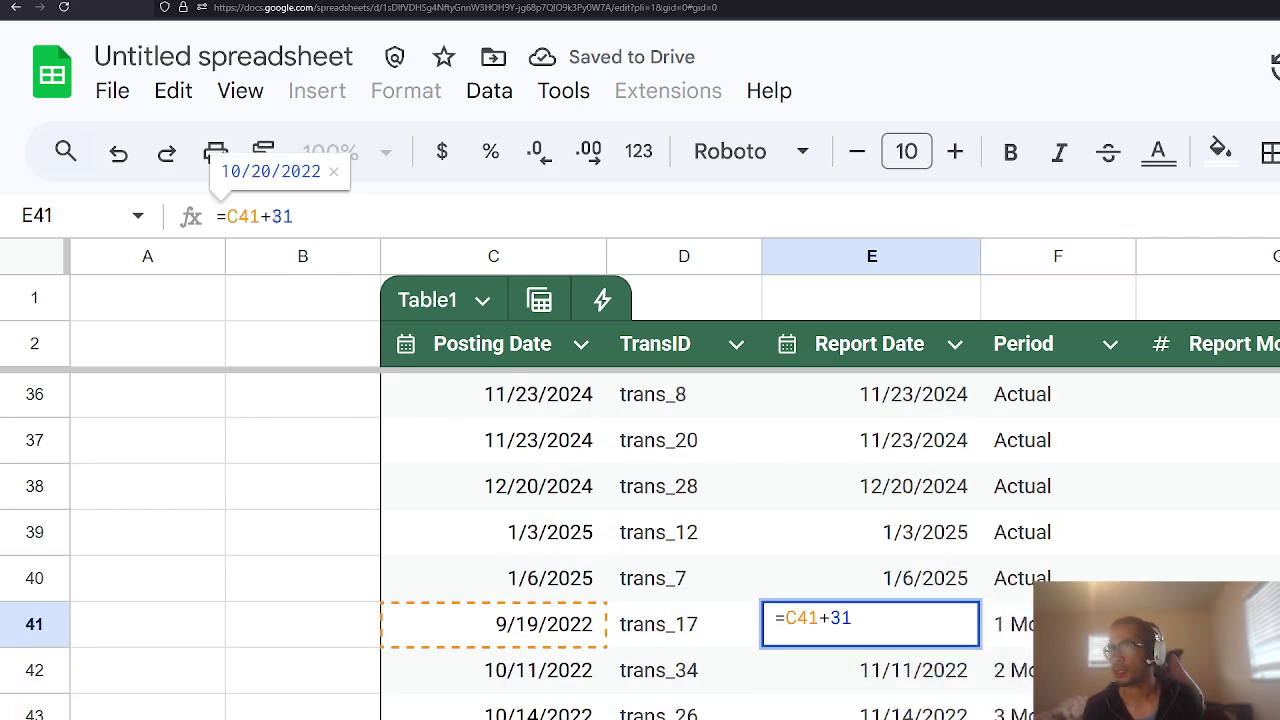
key(shift+Left)
key(shift+Left)
text(y)
key(BackSpace)
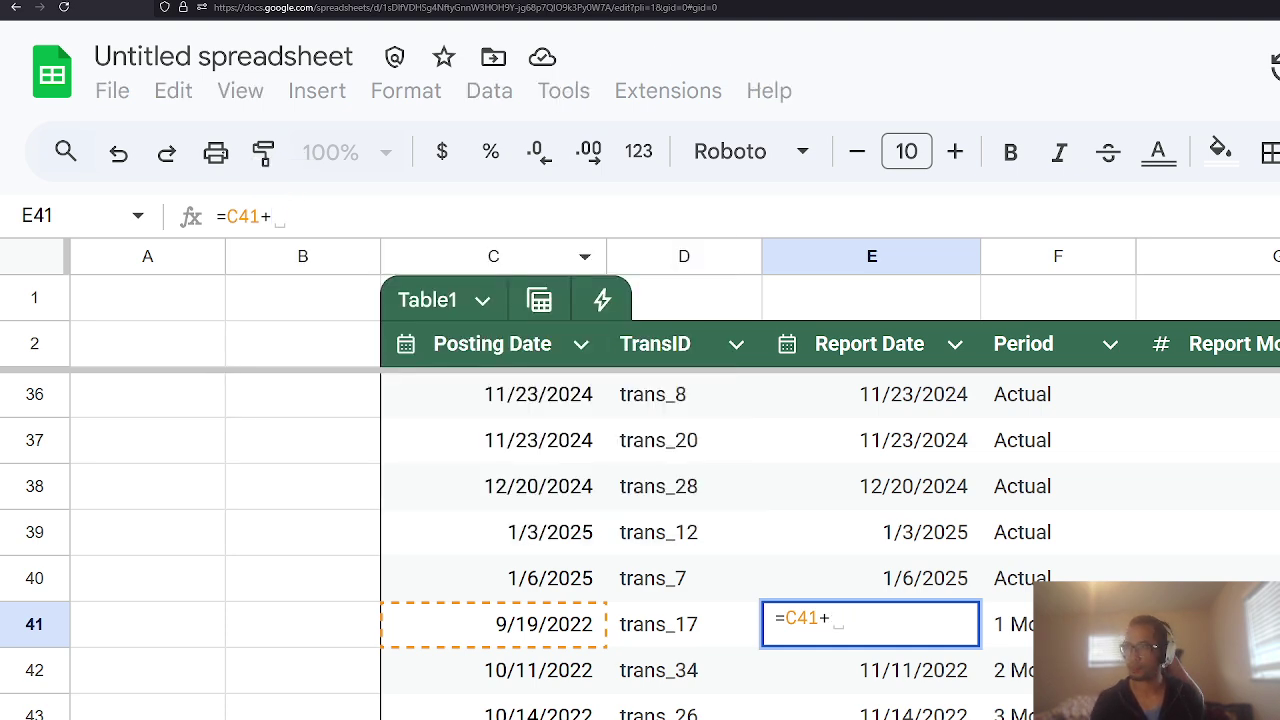
text(day(eomom)
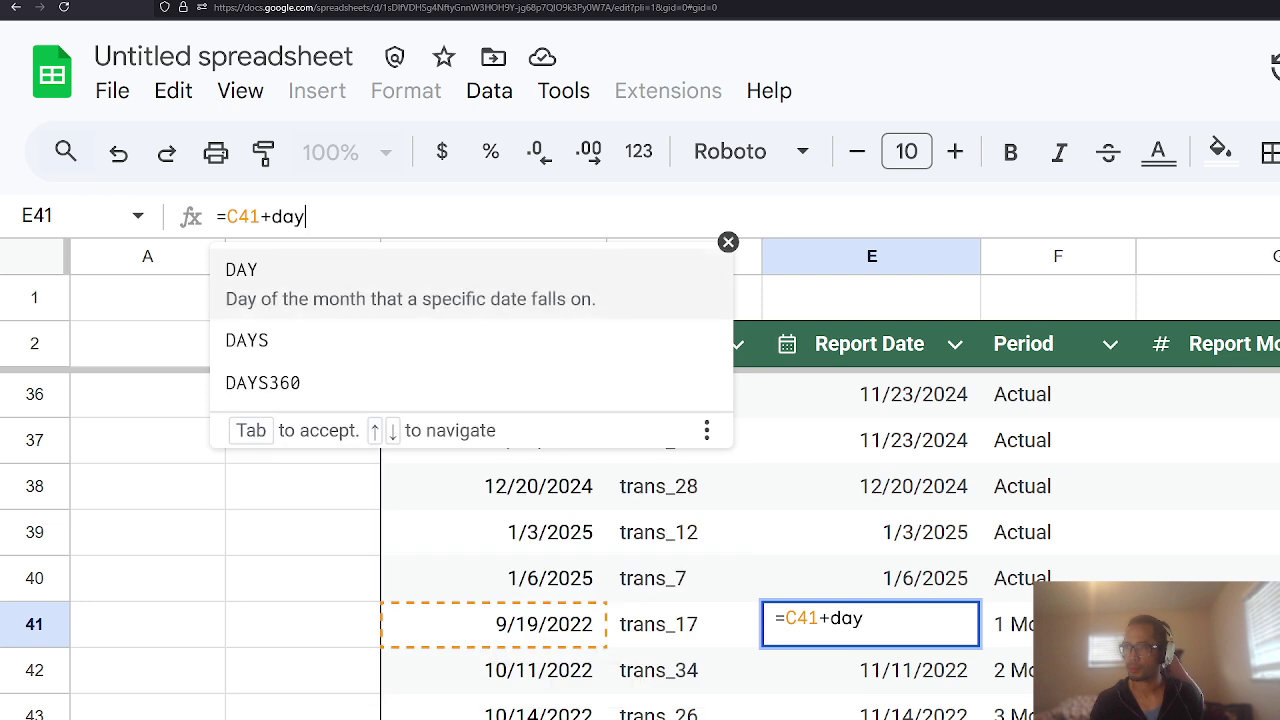
key(BackSpace)
key(BackSpace)
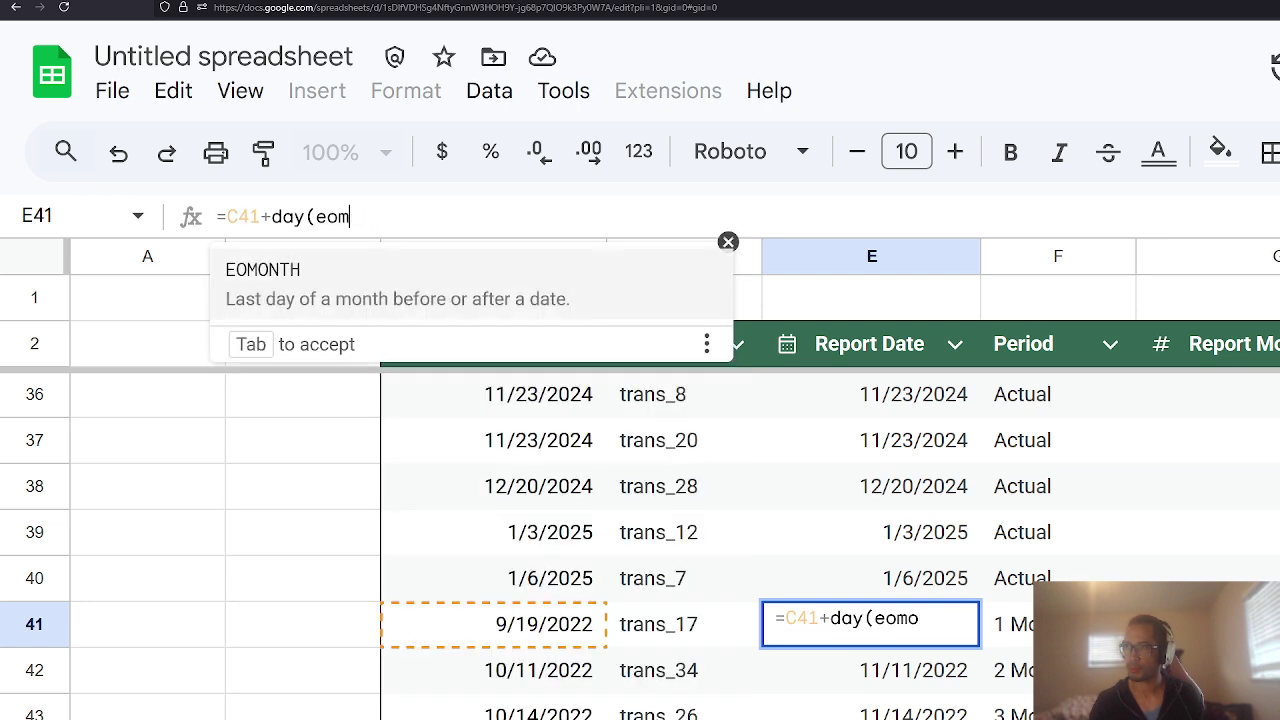
text(onth()
key(Left)
key(Left)
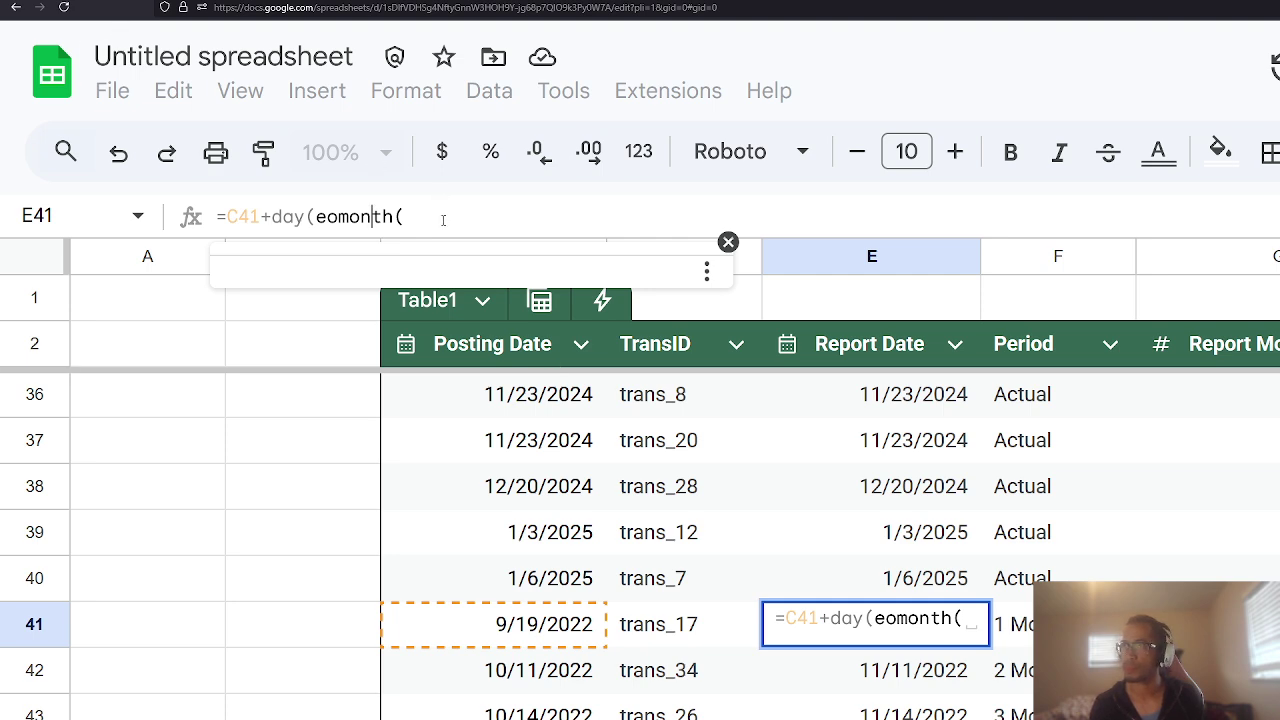
key(Right)
key(Right)
click(453, 628)
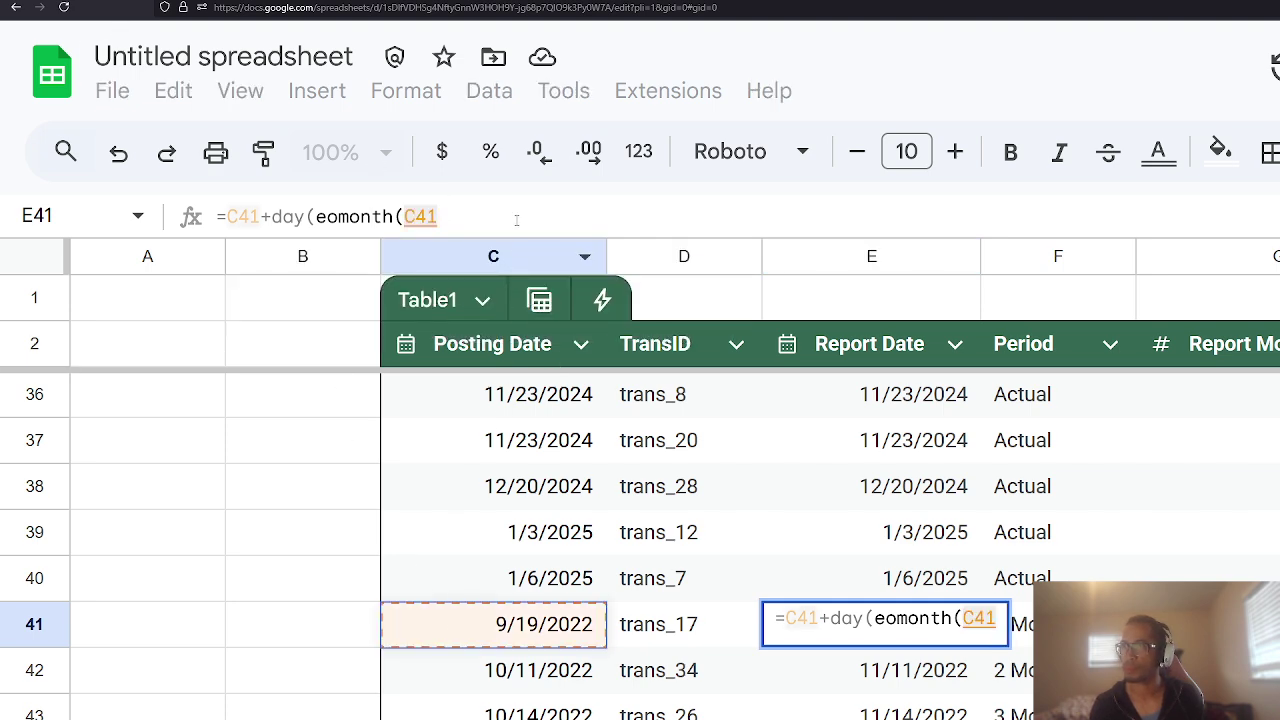
text(, 0)))
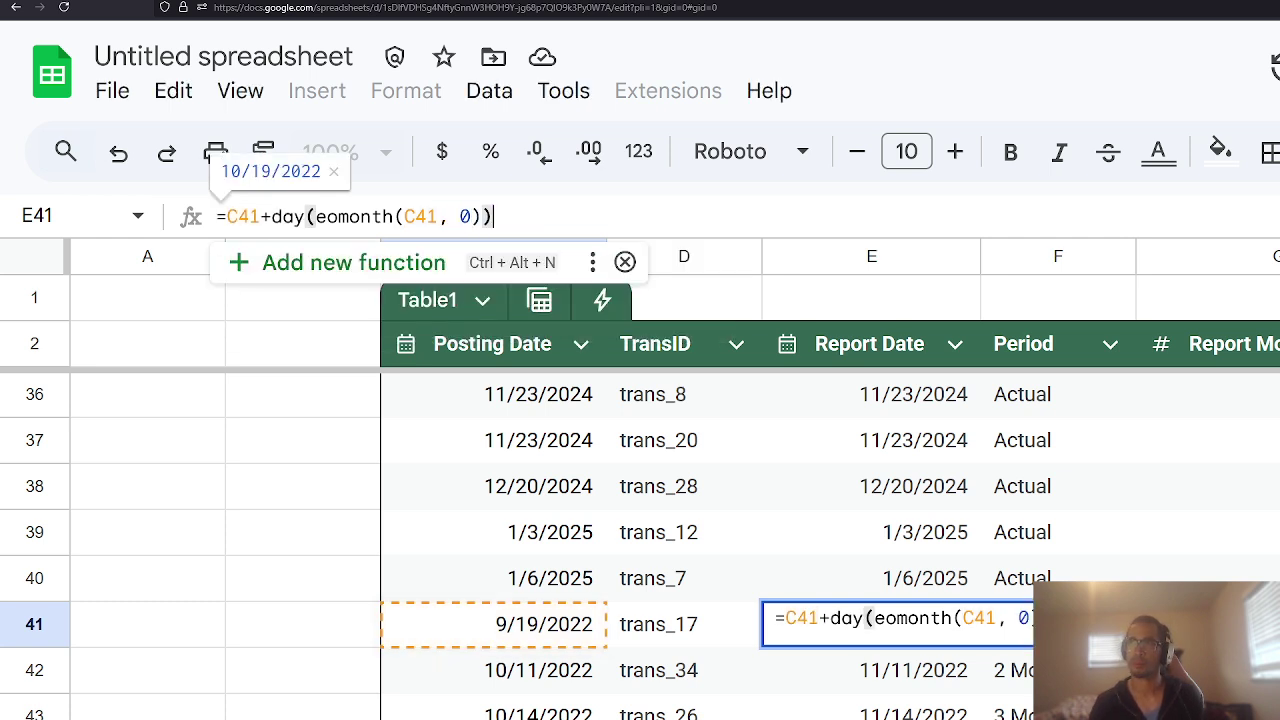
key(Return)
Step: Fill the E41 Report Date formula down through row 78
key(Up)
key(Return)
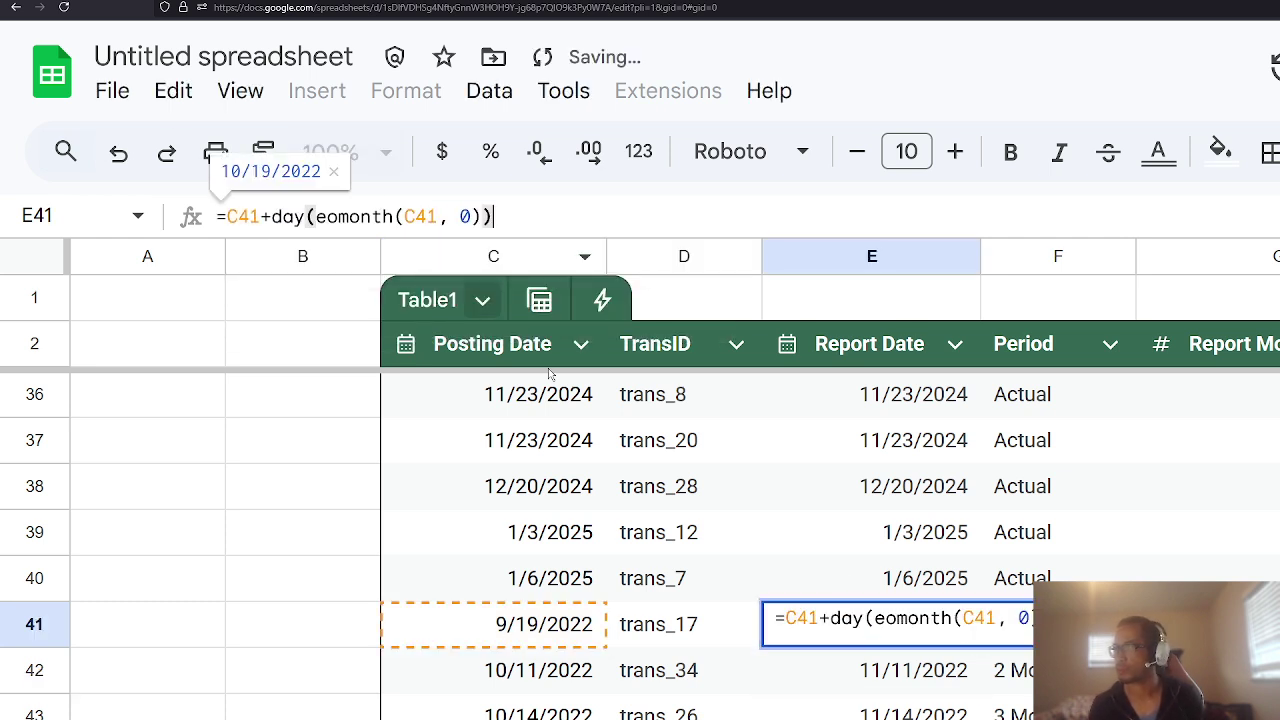
key(Escape)
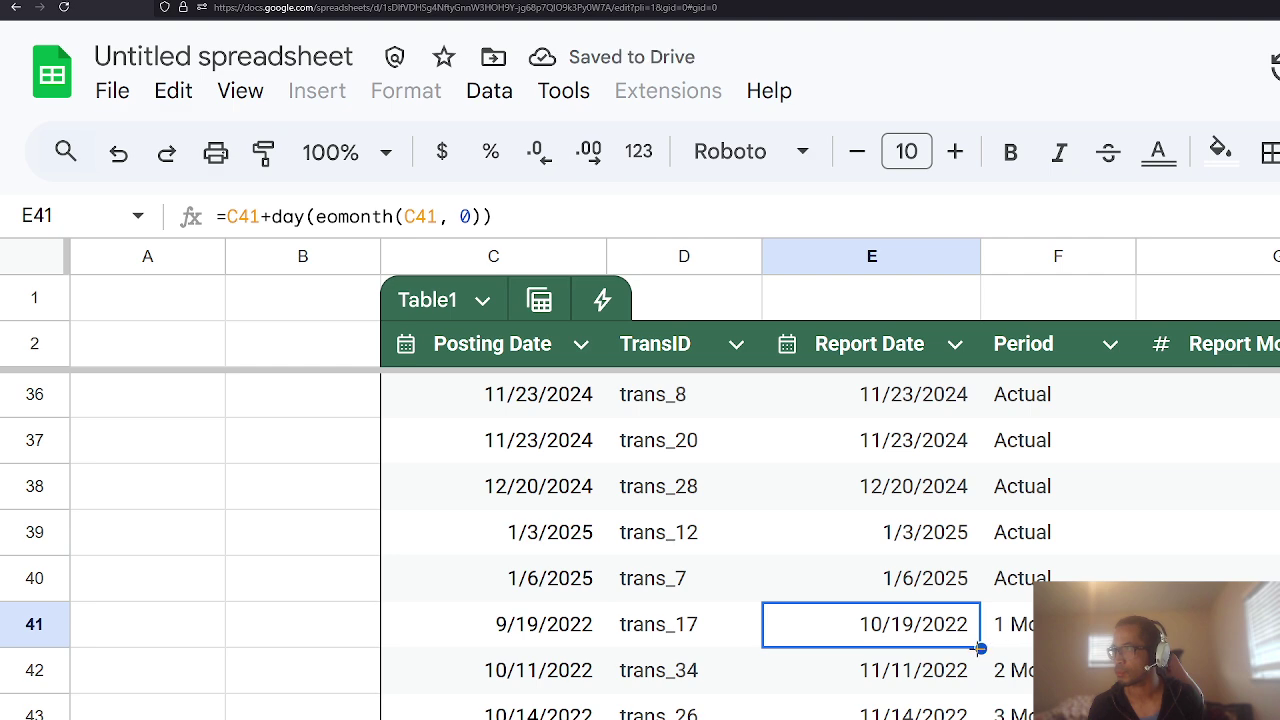
mouse_move(981, 648)
mouse_down()
mouse_move(975, 712)
mouse_move(962, 641)
mouse_move(966, 664)
mouse_up()
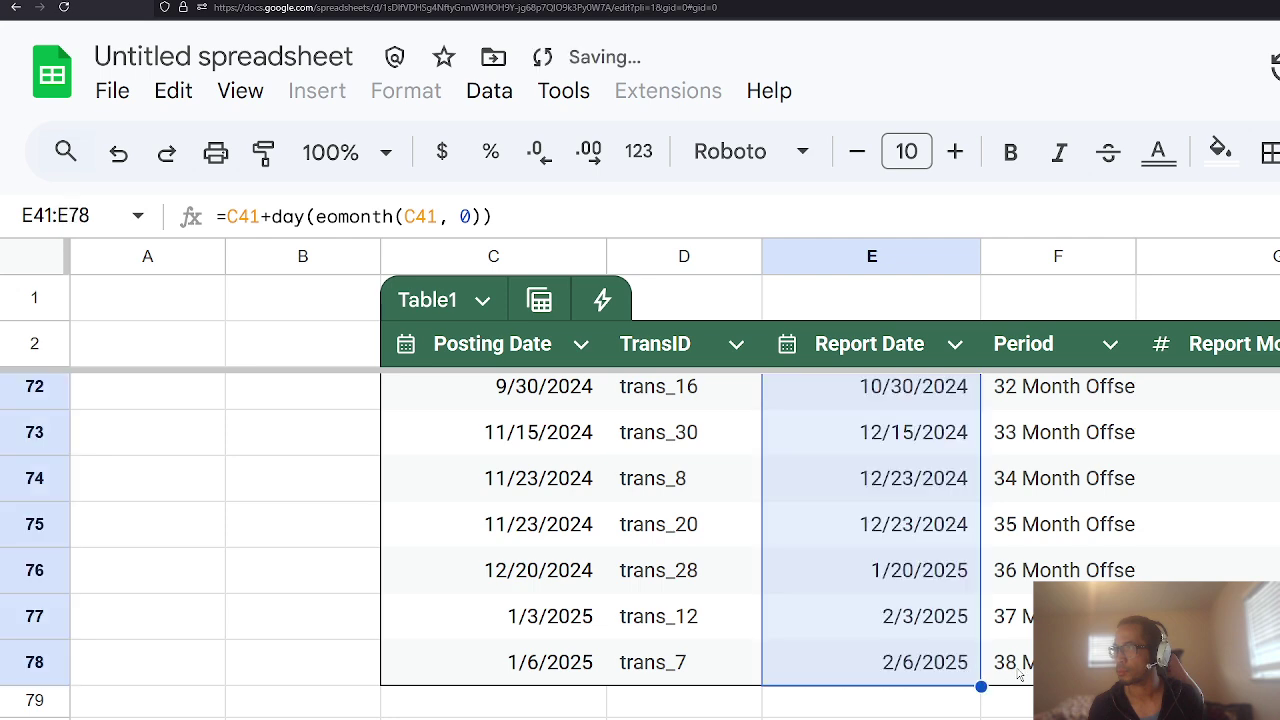
Step: Copy the 1 Month Offset period from F41 over the Period cells of the duplicated rows below
scroll(1020, 672, up, 10)
click(1027, 500)
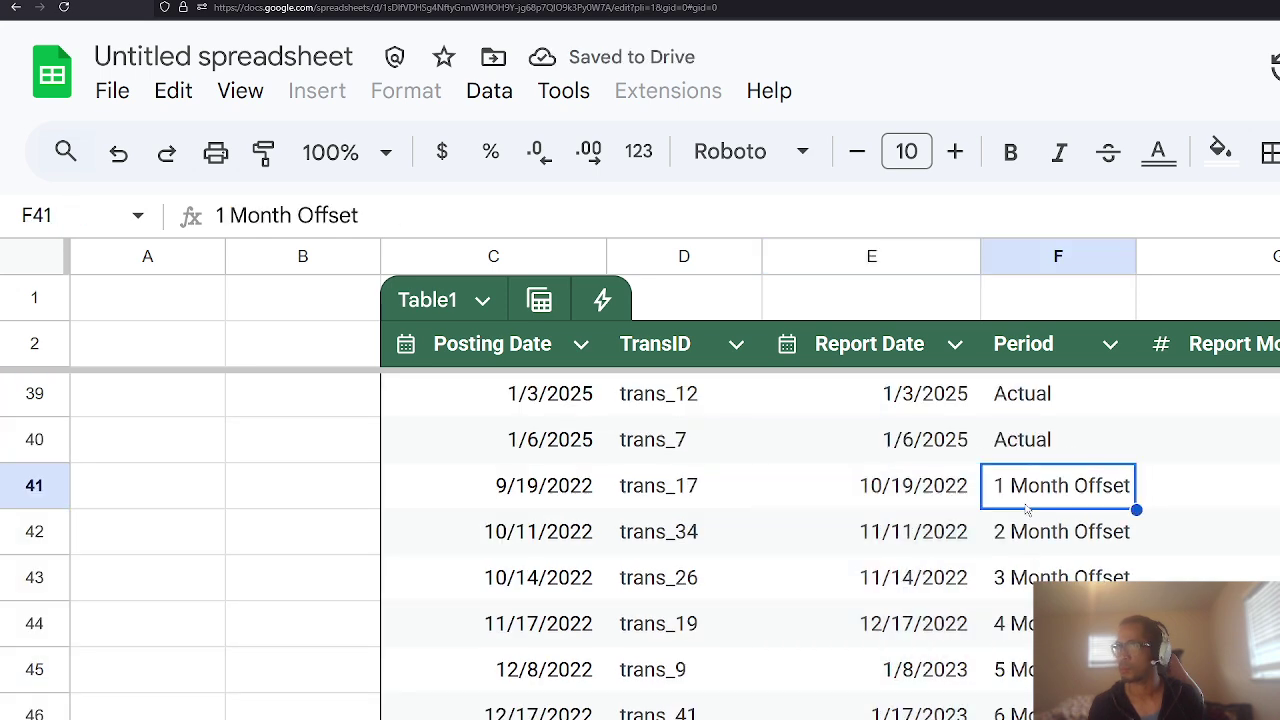
key(ctrl+c)
key(Down)
key(ctrl+v)
key(Down)
key(ctrl+v)
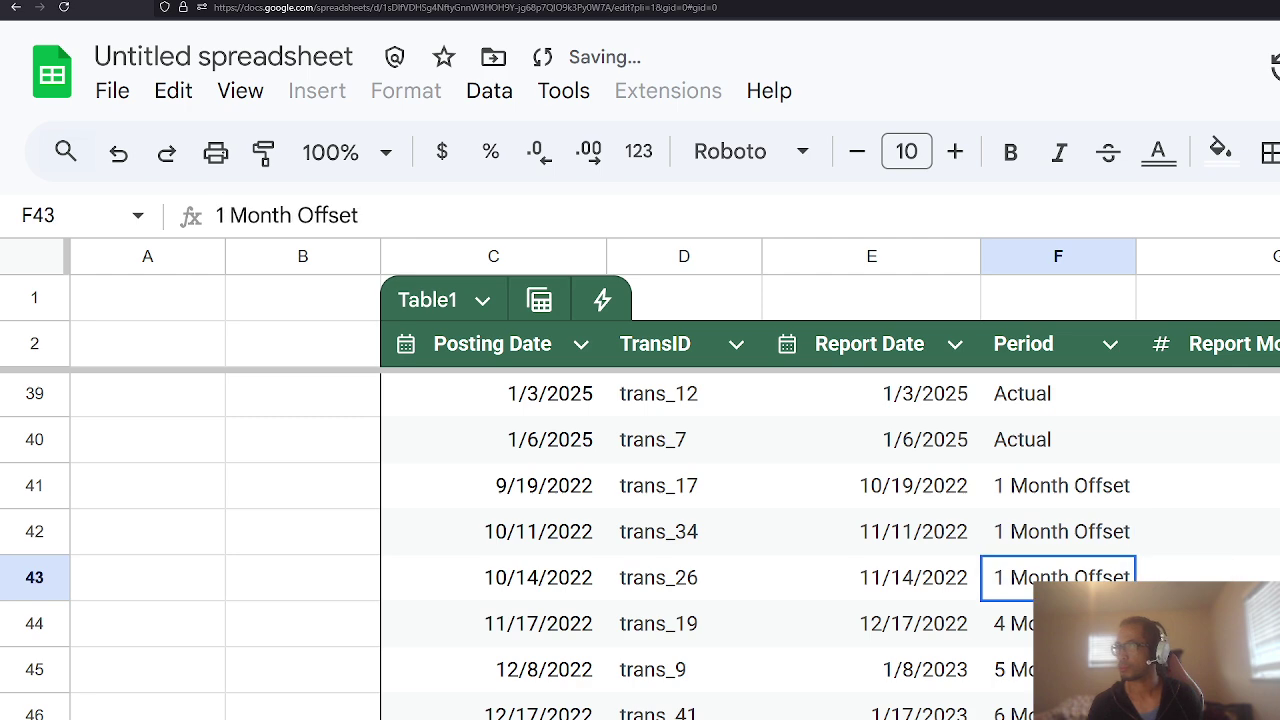
key(Up)
key(Up)
key(shift+Down)
key(shift+Down)
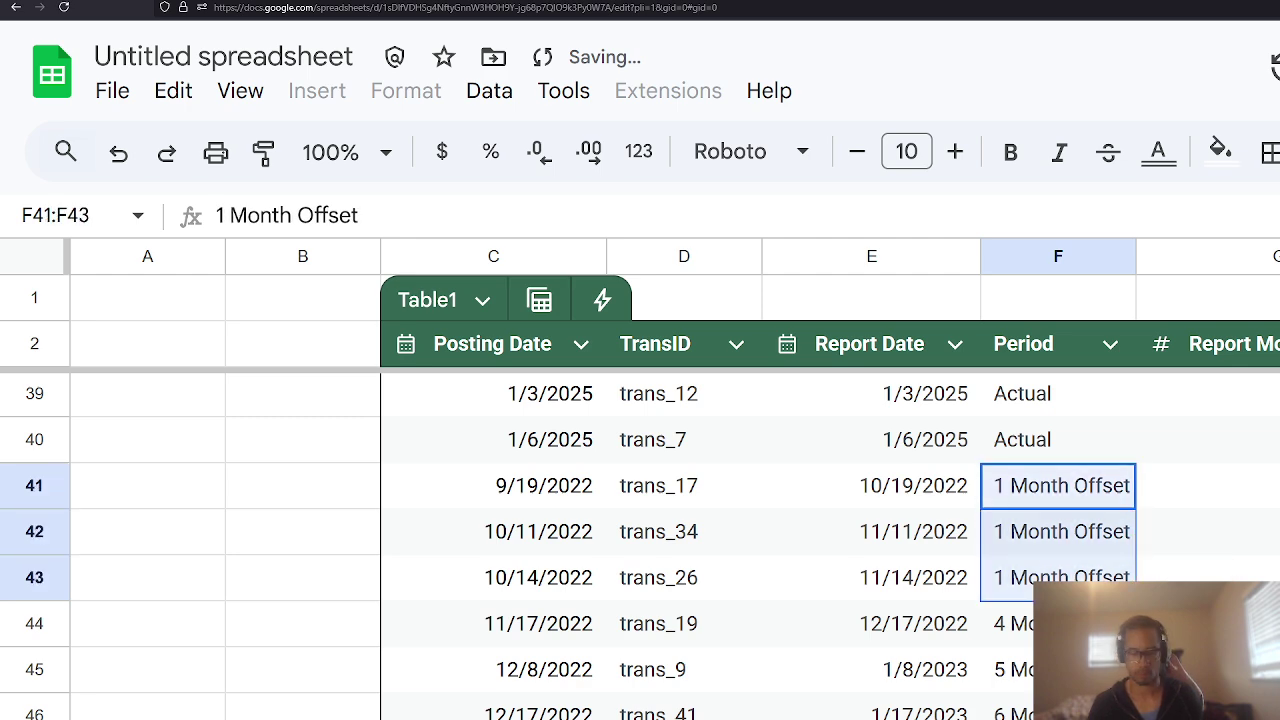
key(ctrl+shift+Down)
key(ctrl+v)
key(Down)
key(Down)
key(Down)
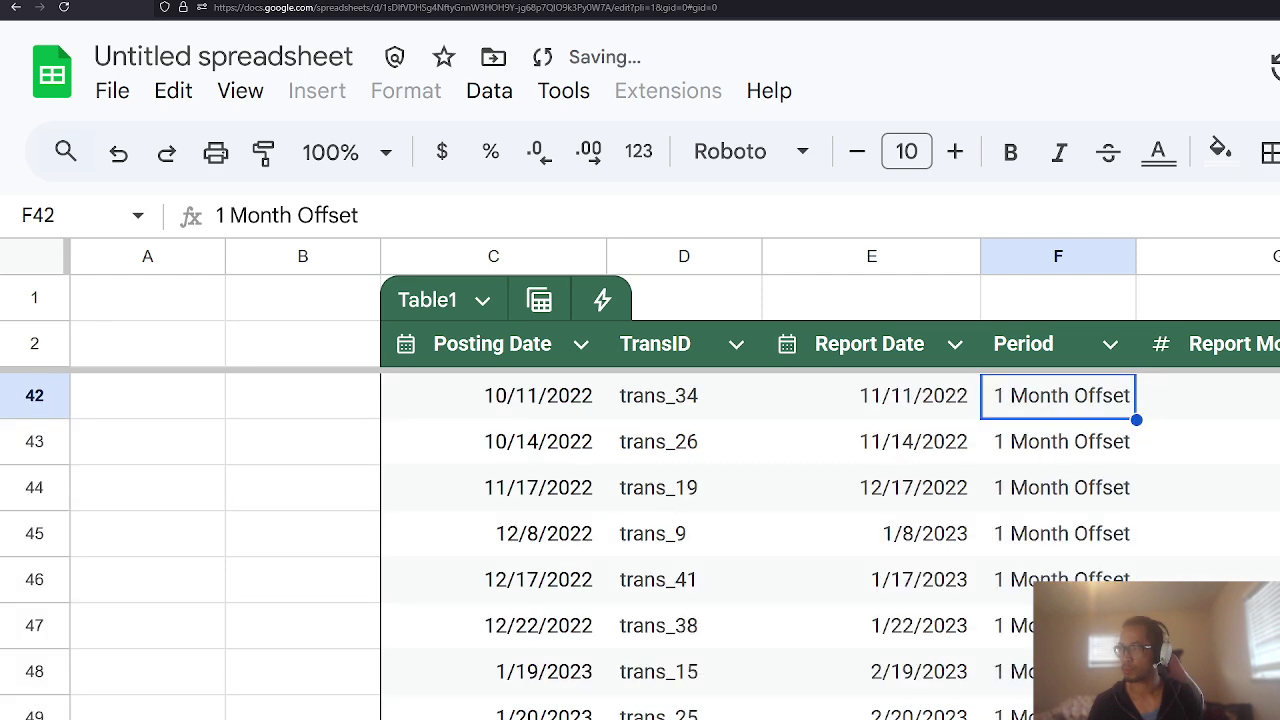
Step: Copy 1 Month Offset into the Period cell at the end of the table, down to row 78
key(ctrl+Down)
key(Up)
key(Up)
key(ctrl+c)
key(Down)
key(ctrl+v)
key(Down)
key(Down)
key(Up)
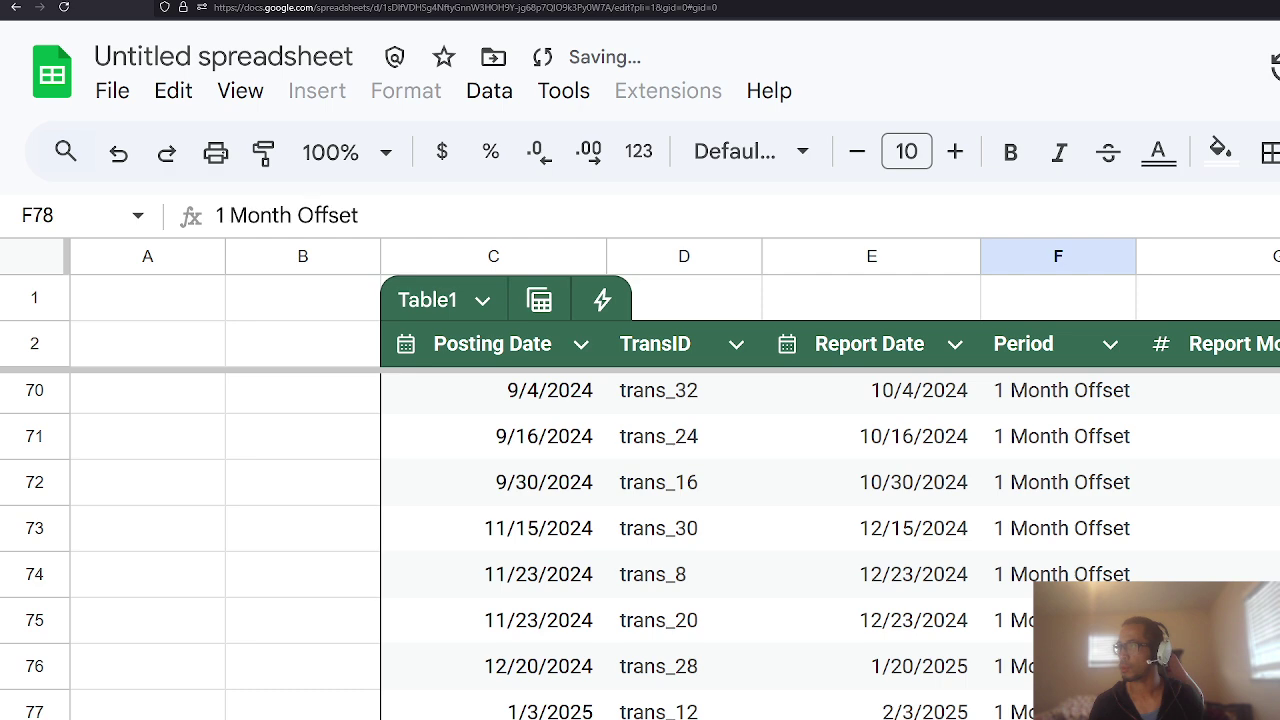
Step: Copy the 1 Month Offset rows C41:G78 and paste them directly below the table, starting at C79
key(Right)
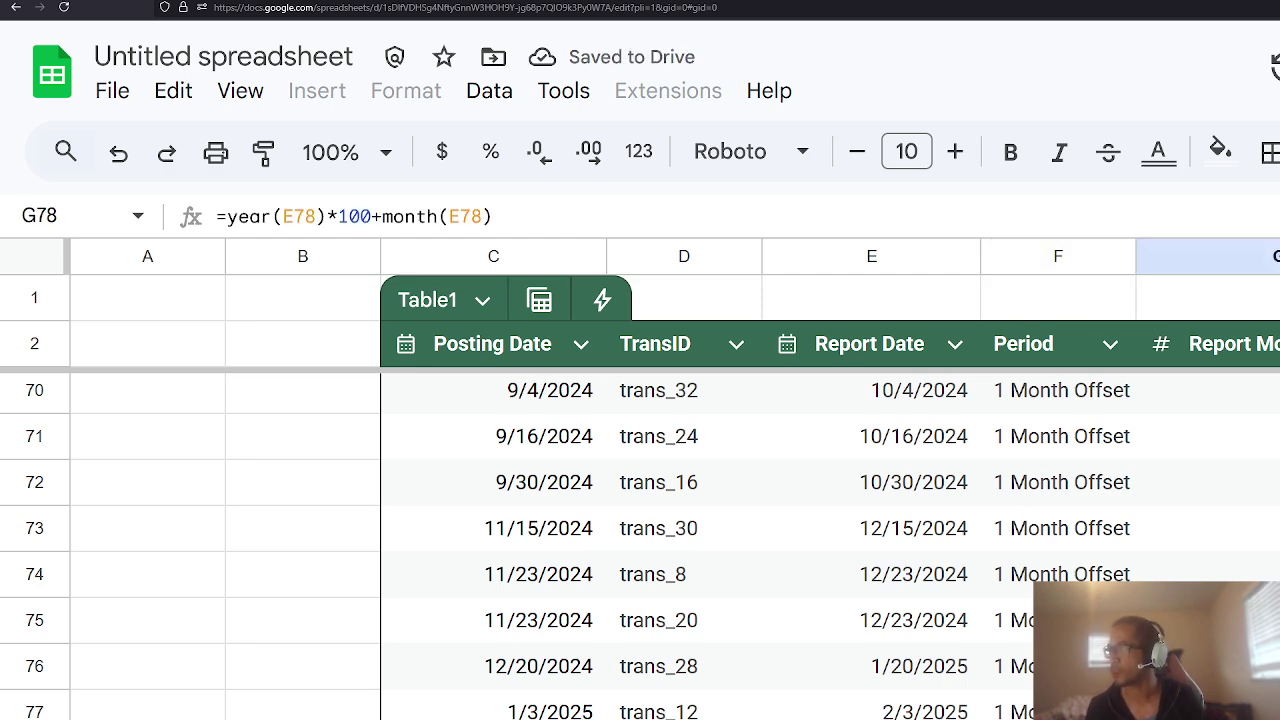
scroll(640, 540, up, 15)
scroll(363, 511, down, 3)
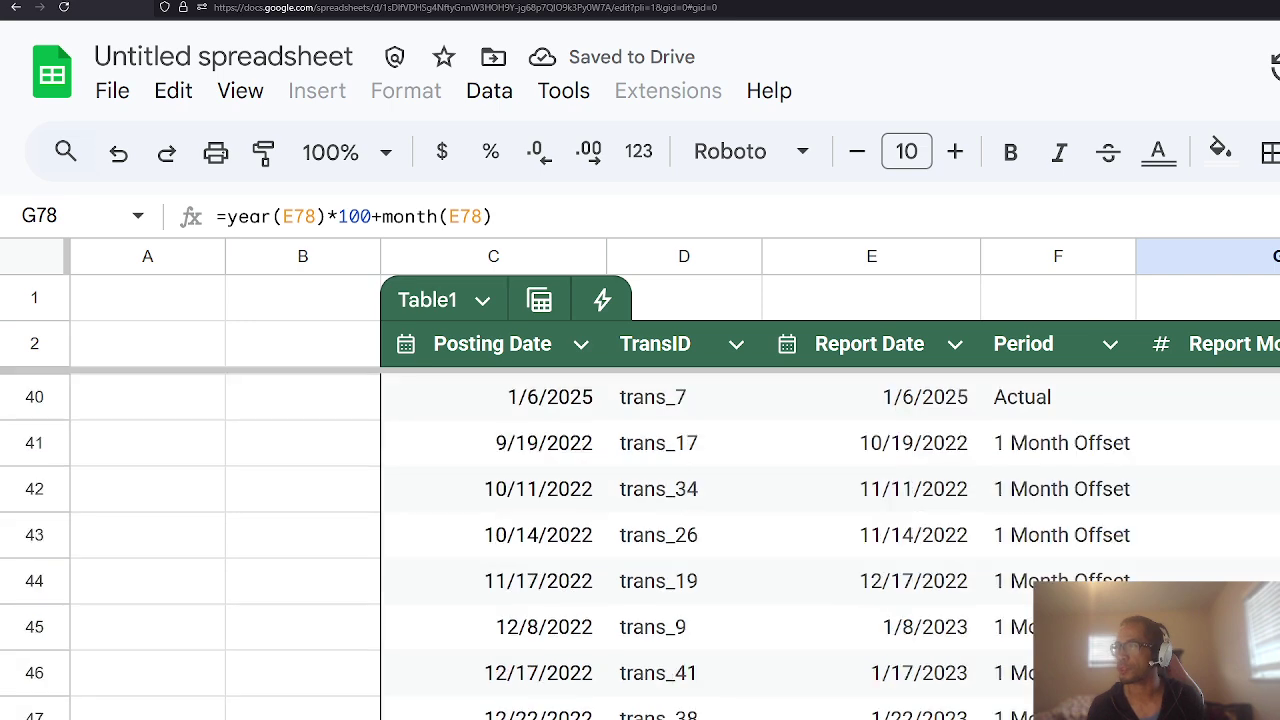
shift+click(517, 447)
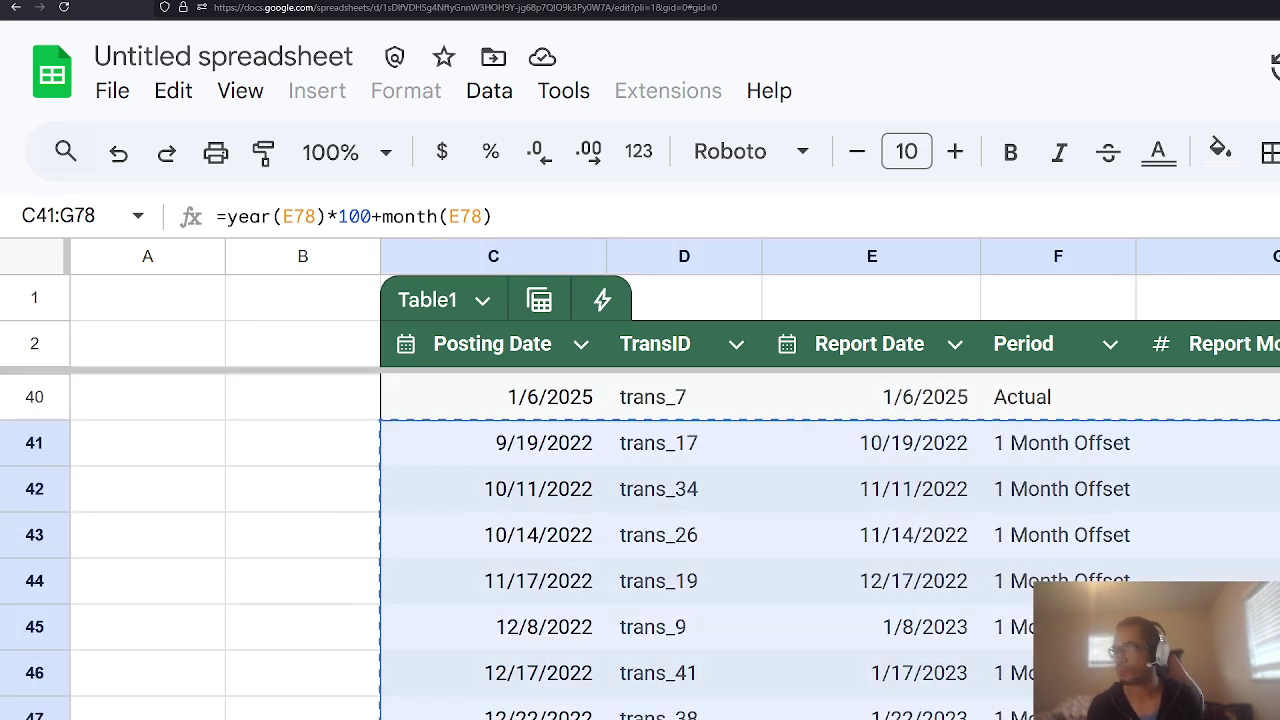
scroll(363, 509, down, 13)
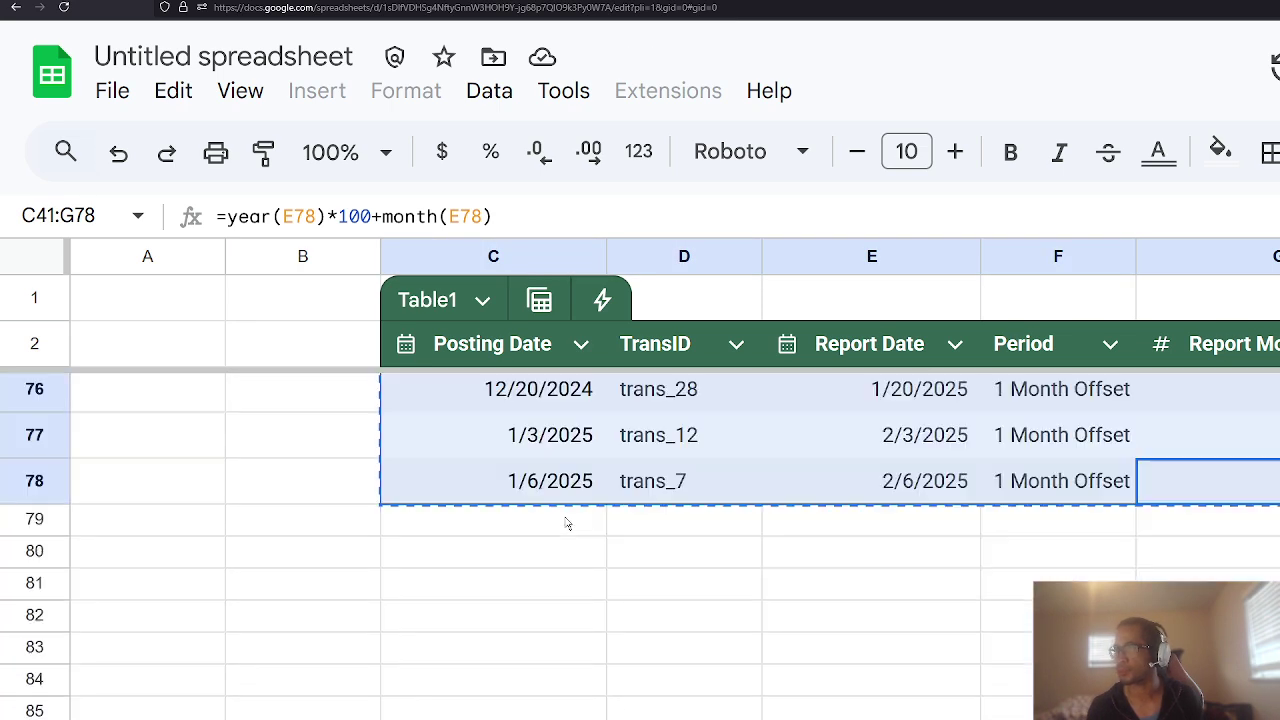
scroll(566, 523, up, 2)
click(534, 658)
key(ctrl+v)
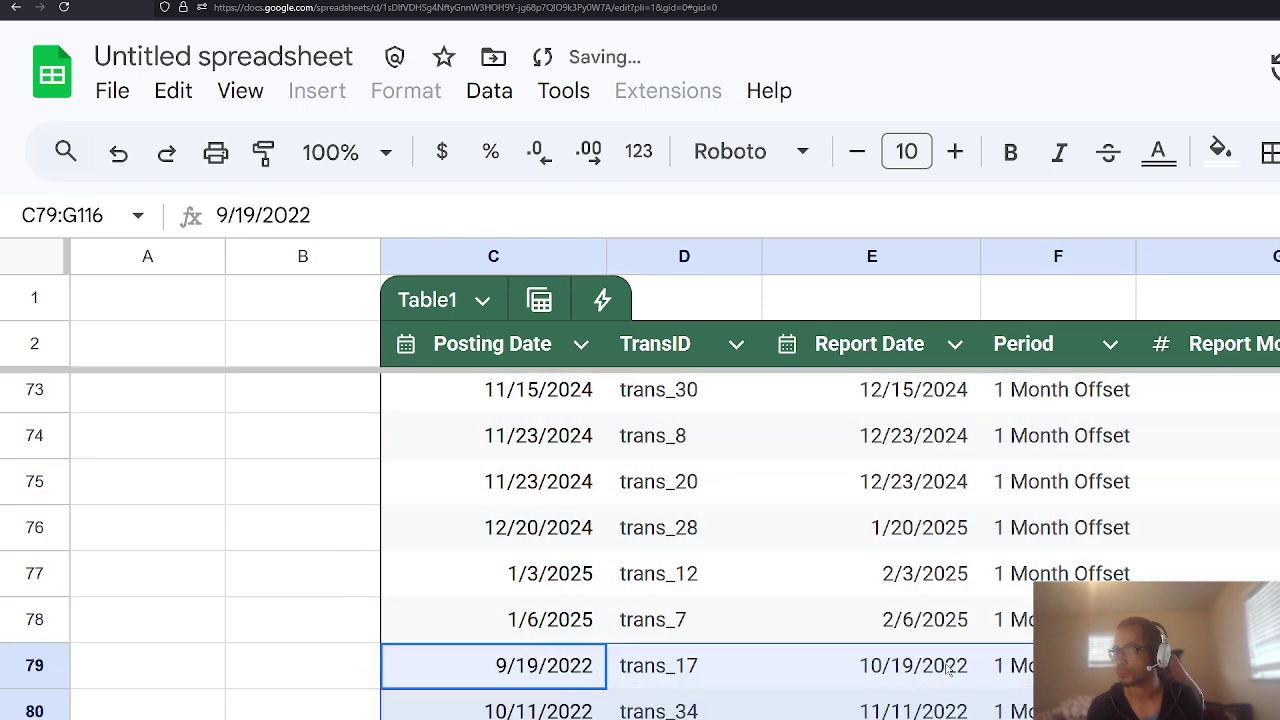
Step: Change the Report Date formula in E79 to =C79+2*day(eomonth(C79, 0))
click(950, 668)
click(272, 216)
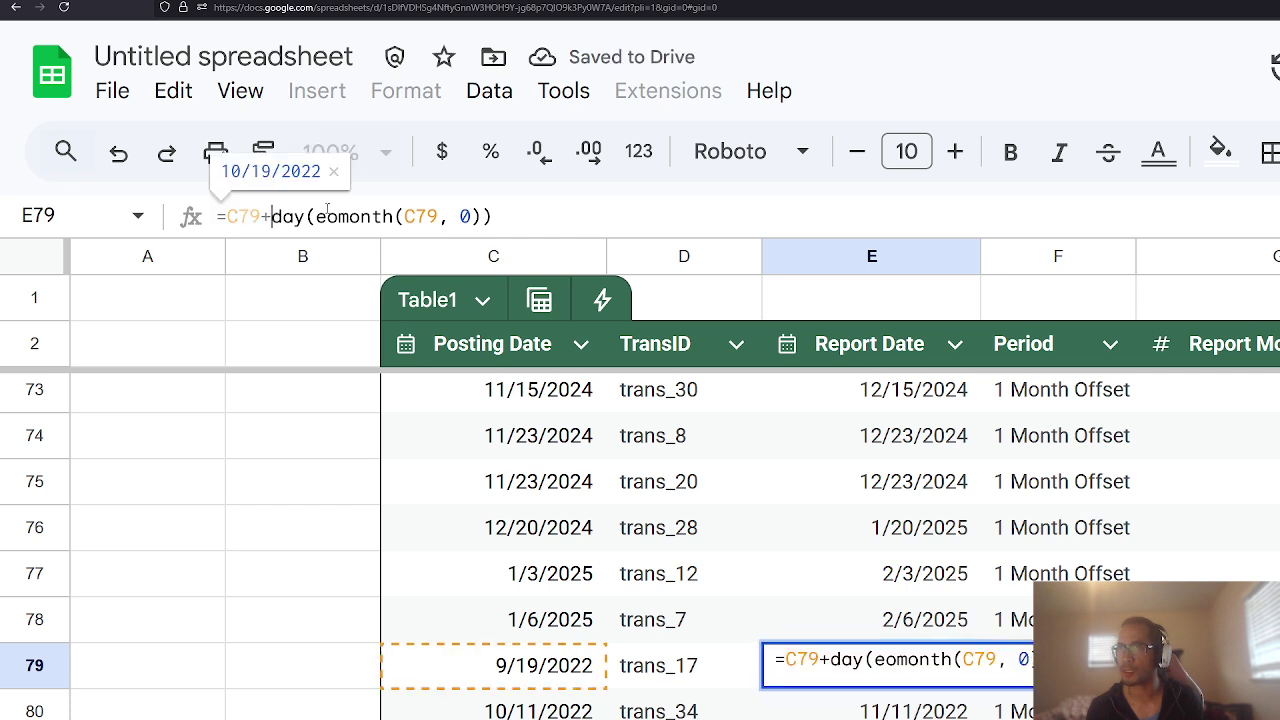
text(2*)
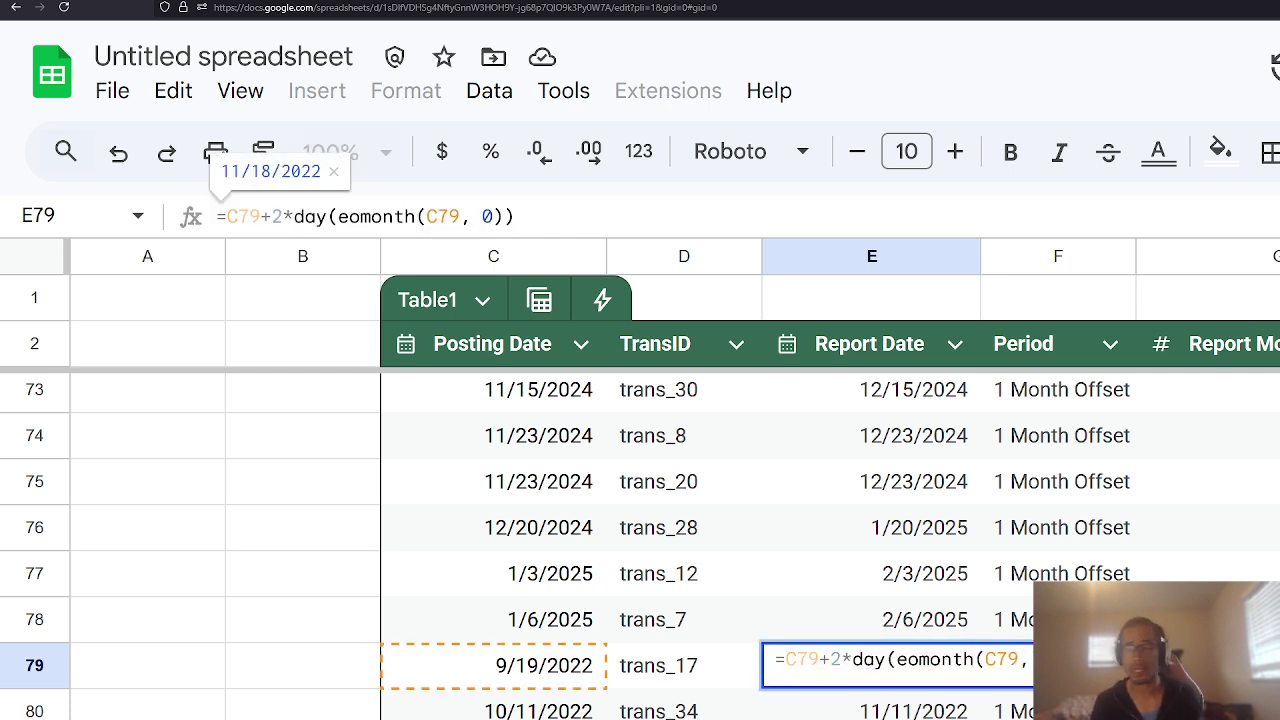
key(Return)
Step: Change the Period in F79 to 2 Month Offset
click(1005, 665)
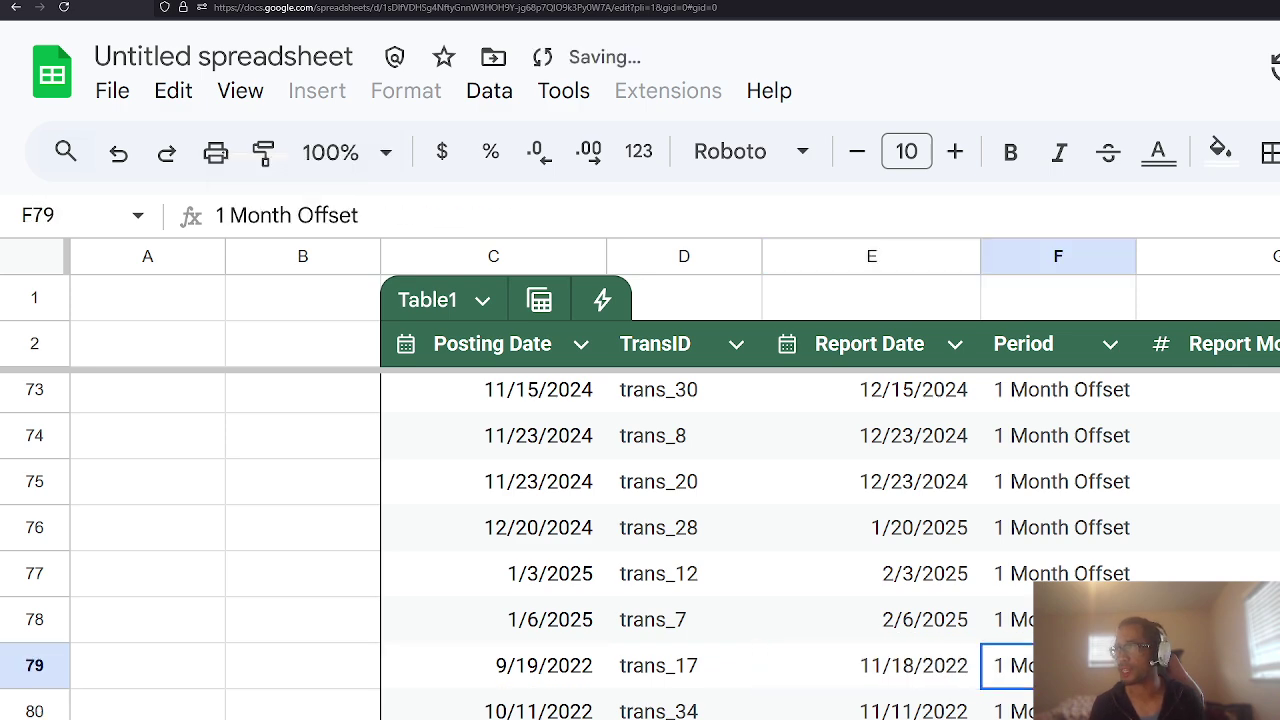
click(217, 215)
key(Delete)
key(Delete)
text(2)
key(Return)
key(Up)
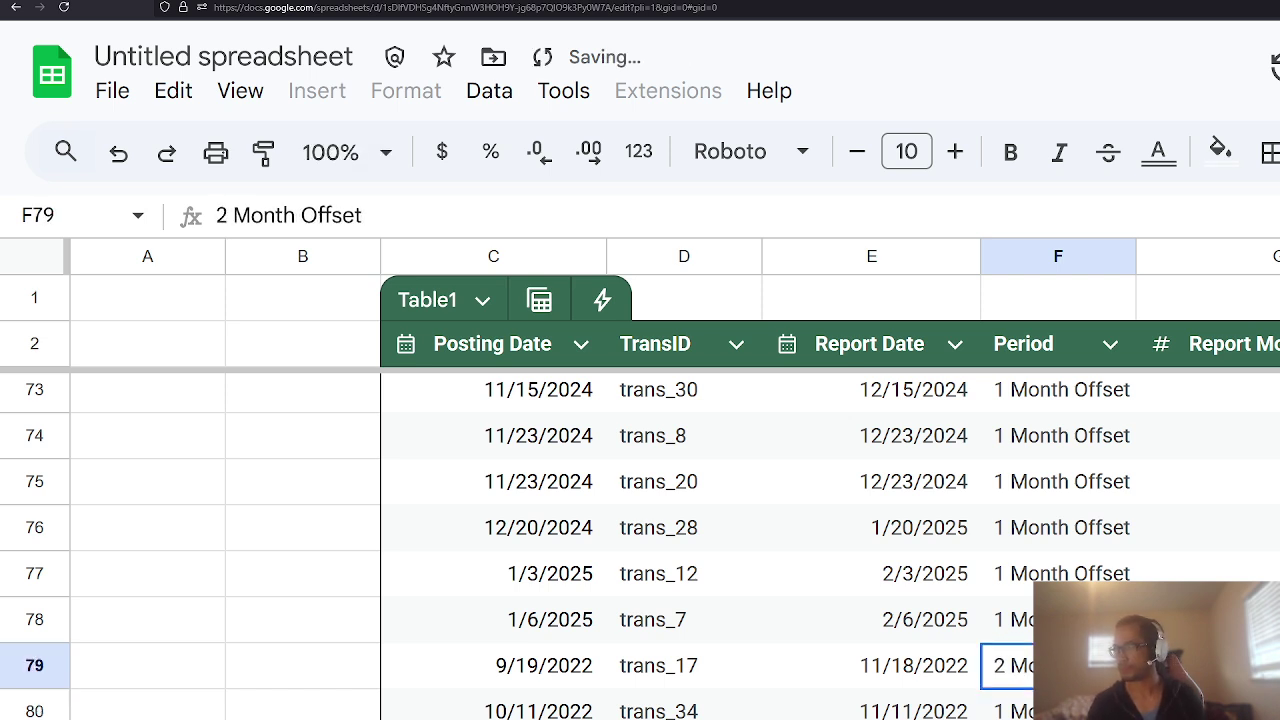
Step: Fill the Report Date formula and Period from E79:F79 down through row 116
key(Left)
key(shift+Right)
key(ctrl+shift+Down)
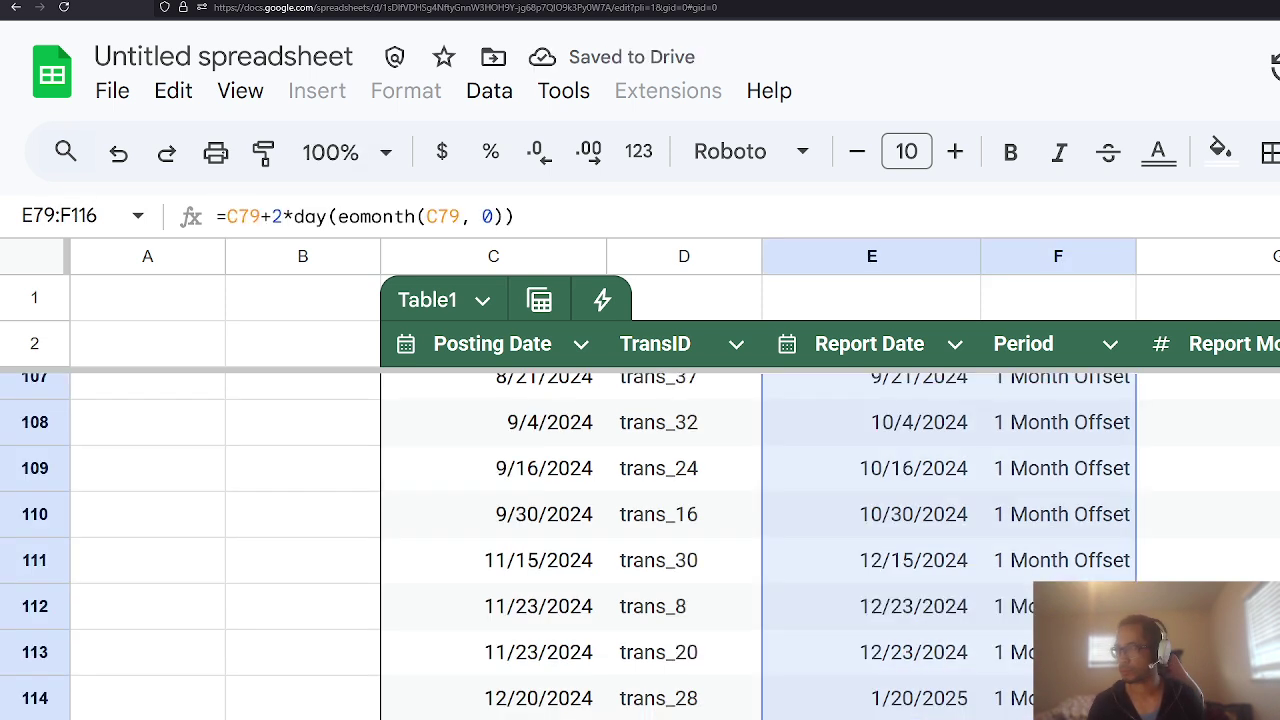
key(ctrl+d)
key(Up)
key(Left)
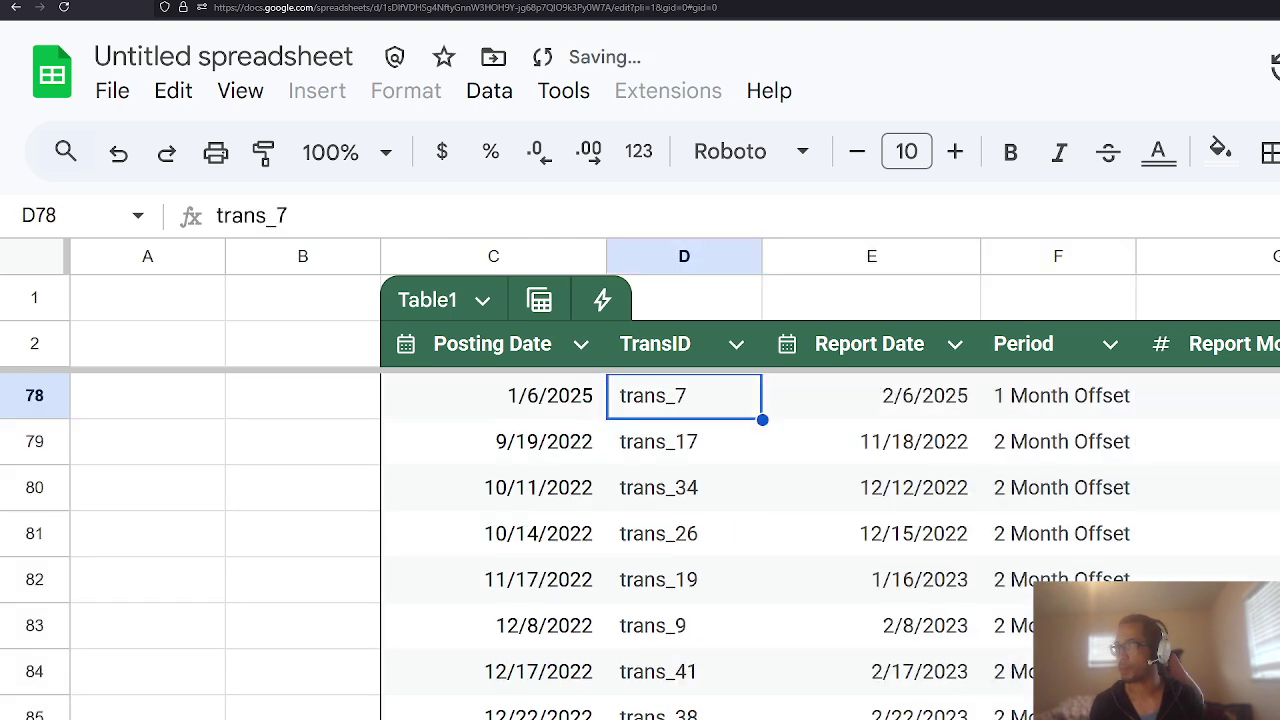
Step: Review the report dates and periods across the Actual, 1 Month Offset and 2 Month Offset rows
scroll(952, 460, up, 14)
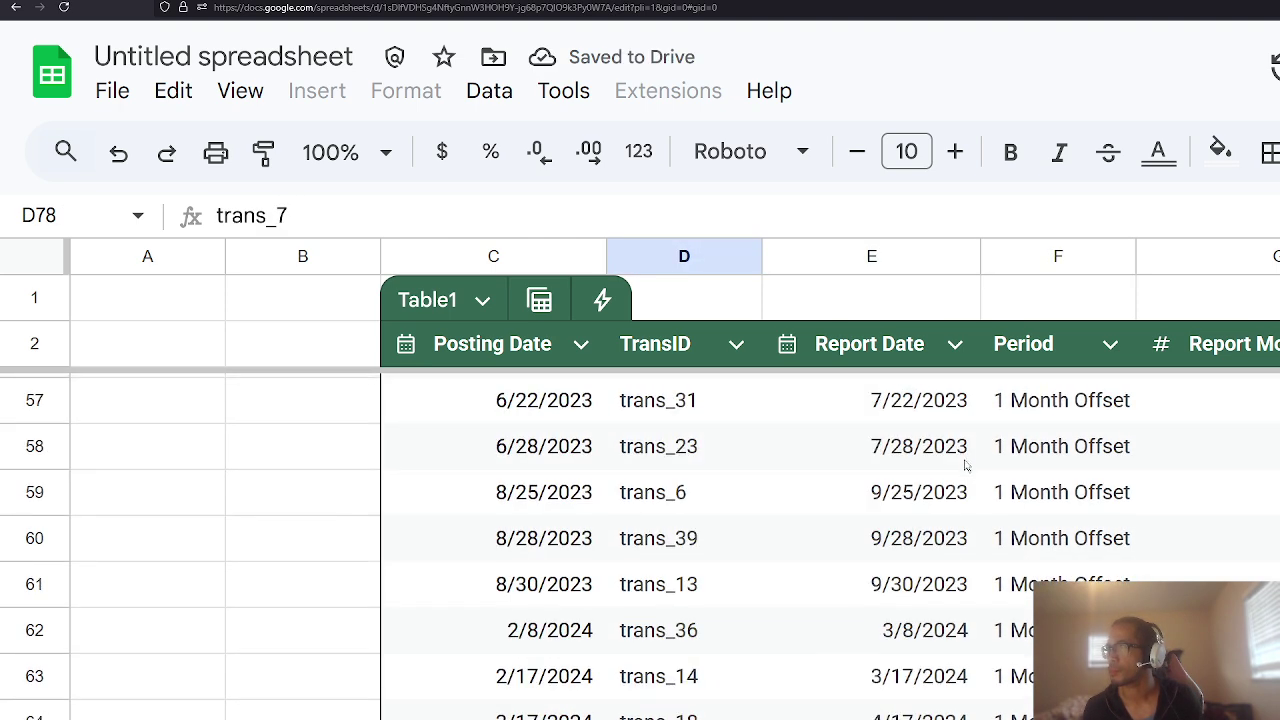
scroll(987, 437, up, 4)
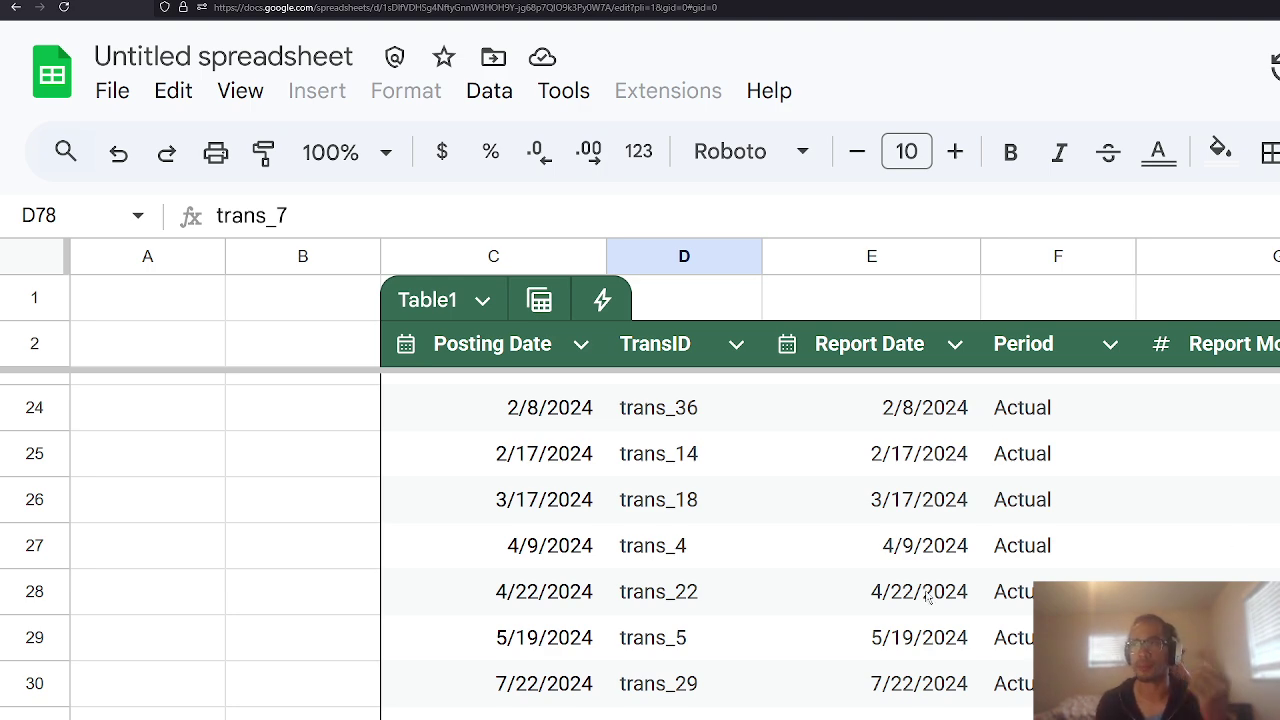
click(576, 660)
scroll(986, 614, down, 5)
click(1010, 500)
scroll(1003, 547, down, 4)
scroll(1003, 547, down, 12)
click(1027, 574)
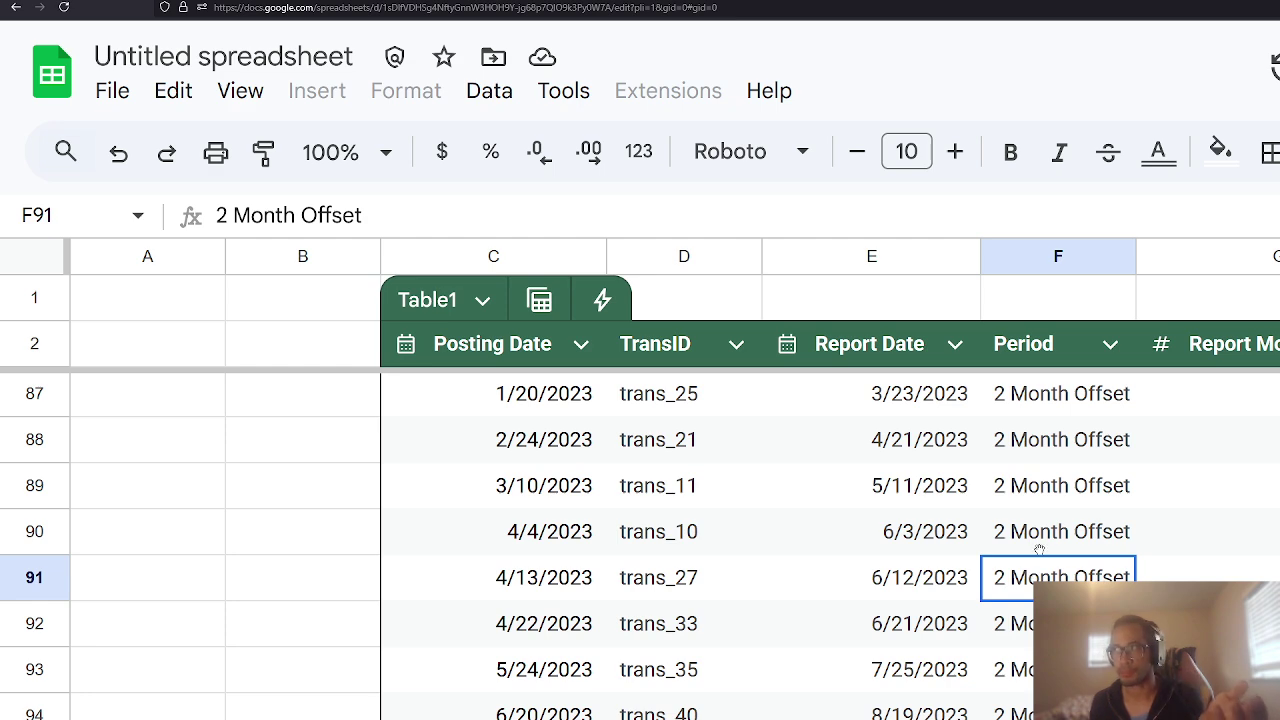
Step: Filter the Report Month Filter column by values to show only 202306
click(1275, 343)
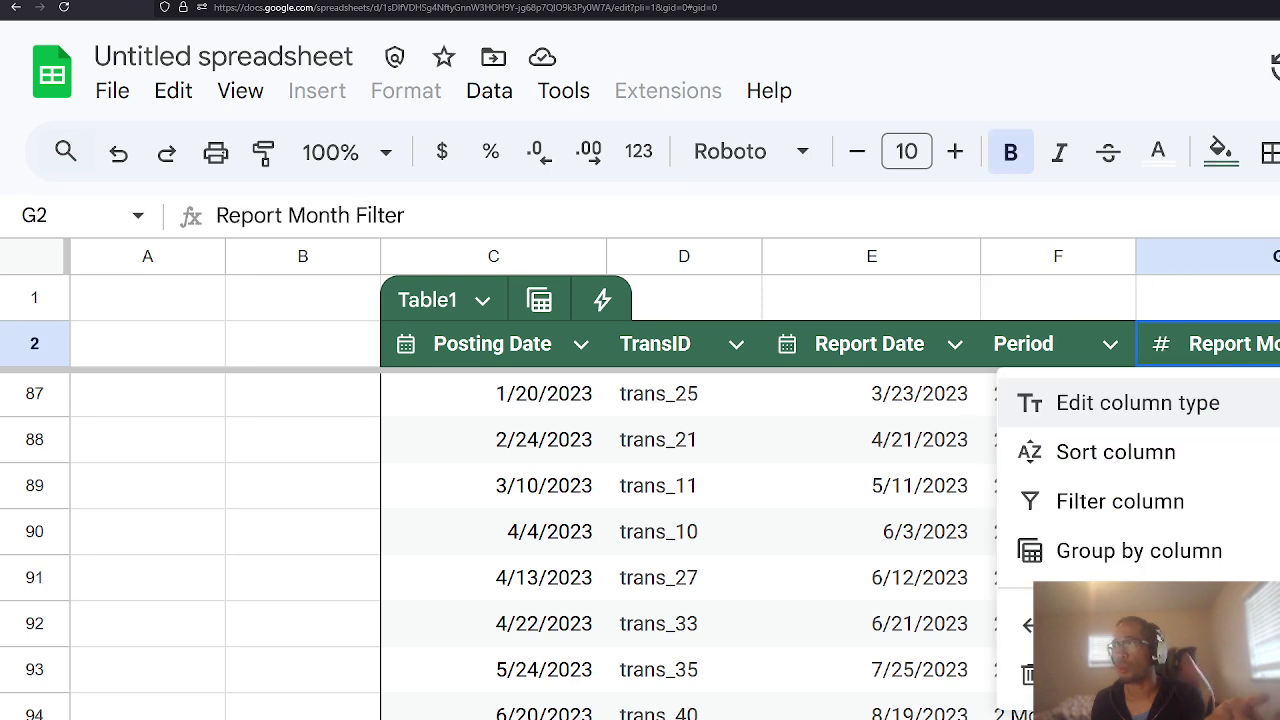
mouse_move(1248, 438)
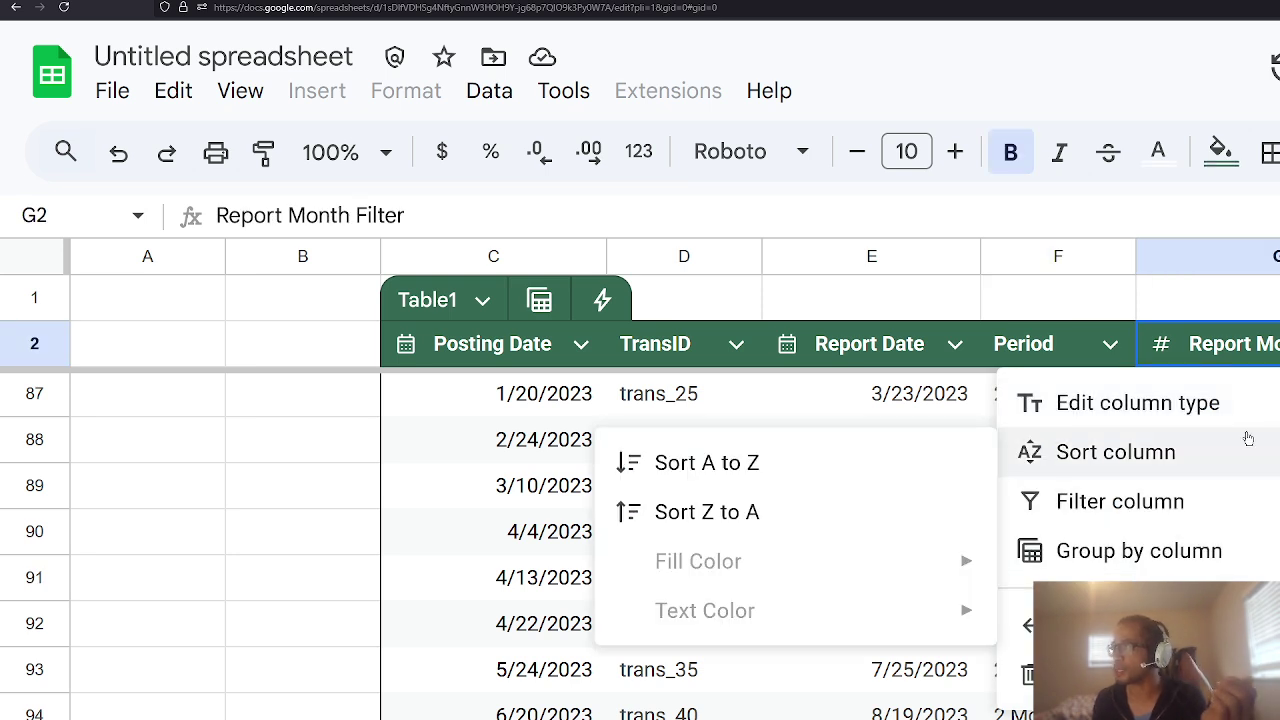
click(1206, 503)
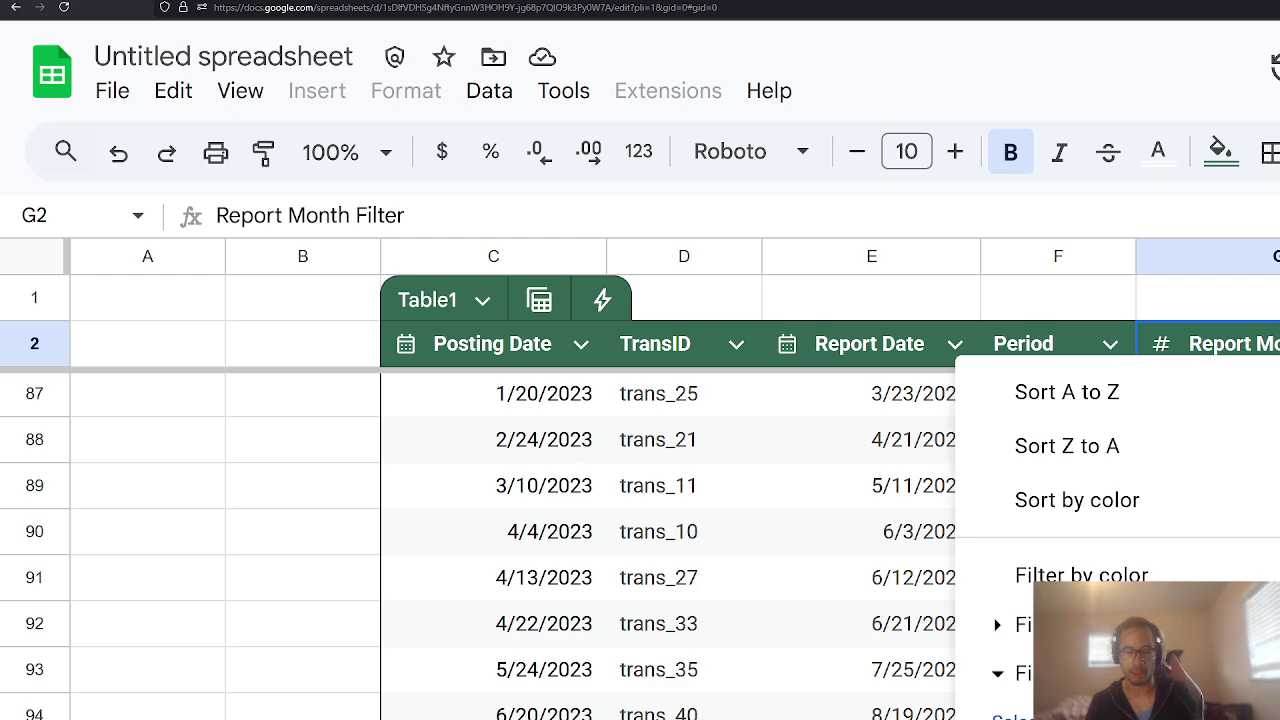
scroll(1110, 500, down, 2)
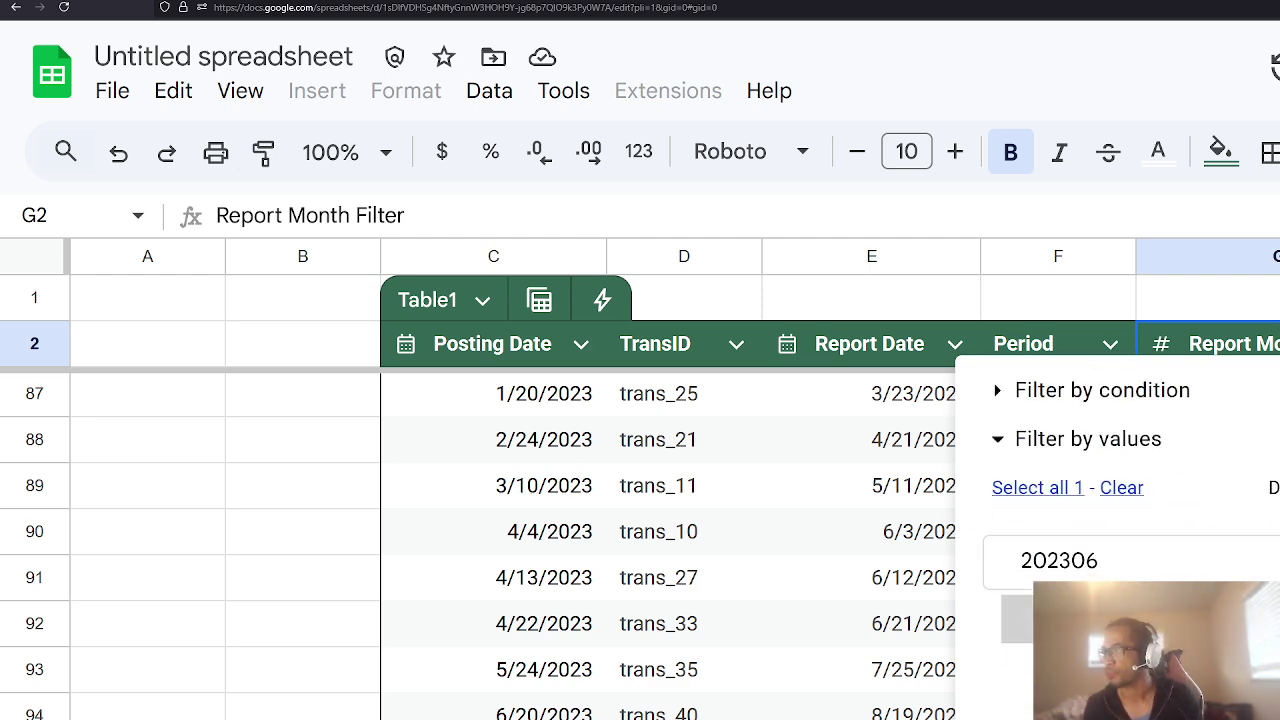
key(Return)
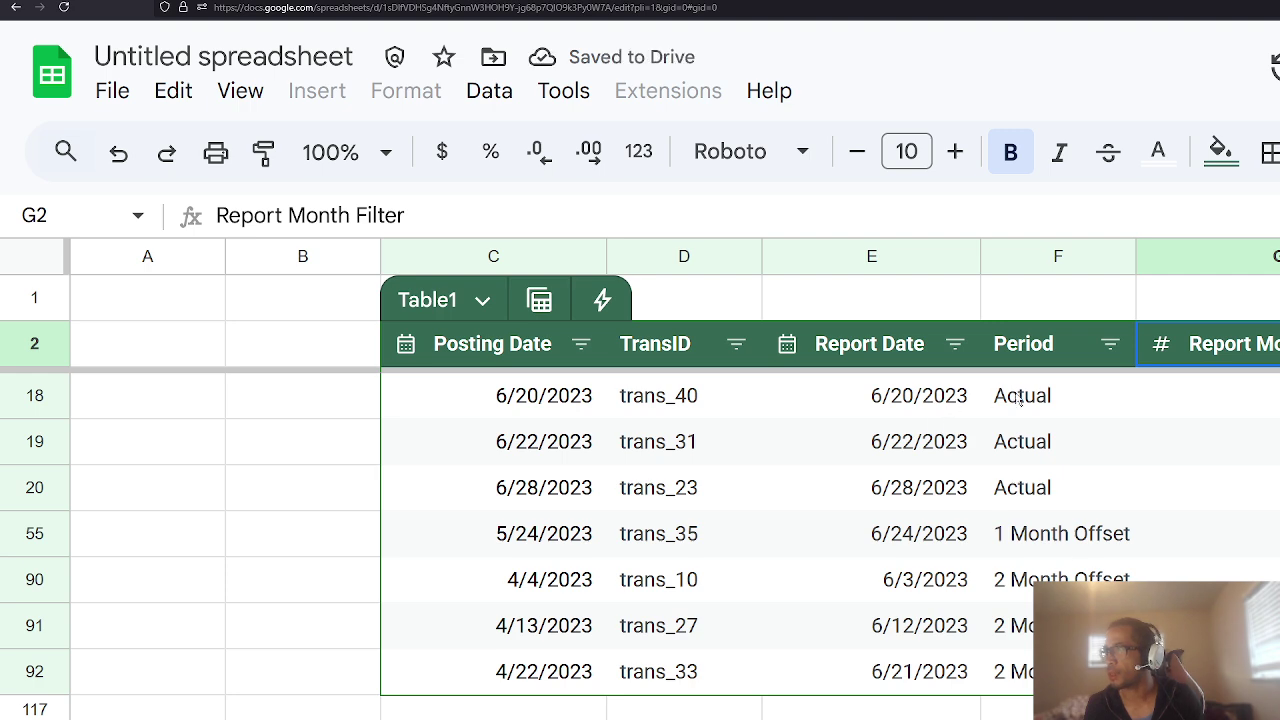
Step: Examine the filtered rows' report months, and compare the report dates and posting dates of the Actual rows
click(1223, 400)
key(ctrl+shift+Down)
drag(880, 390, 955, 488)
drag(495, 398, 505, 484)
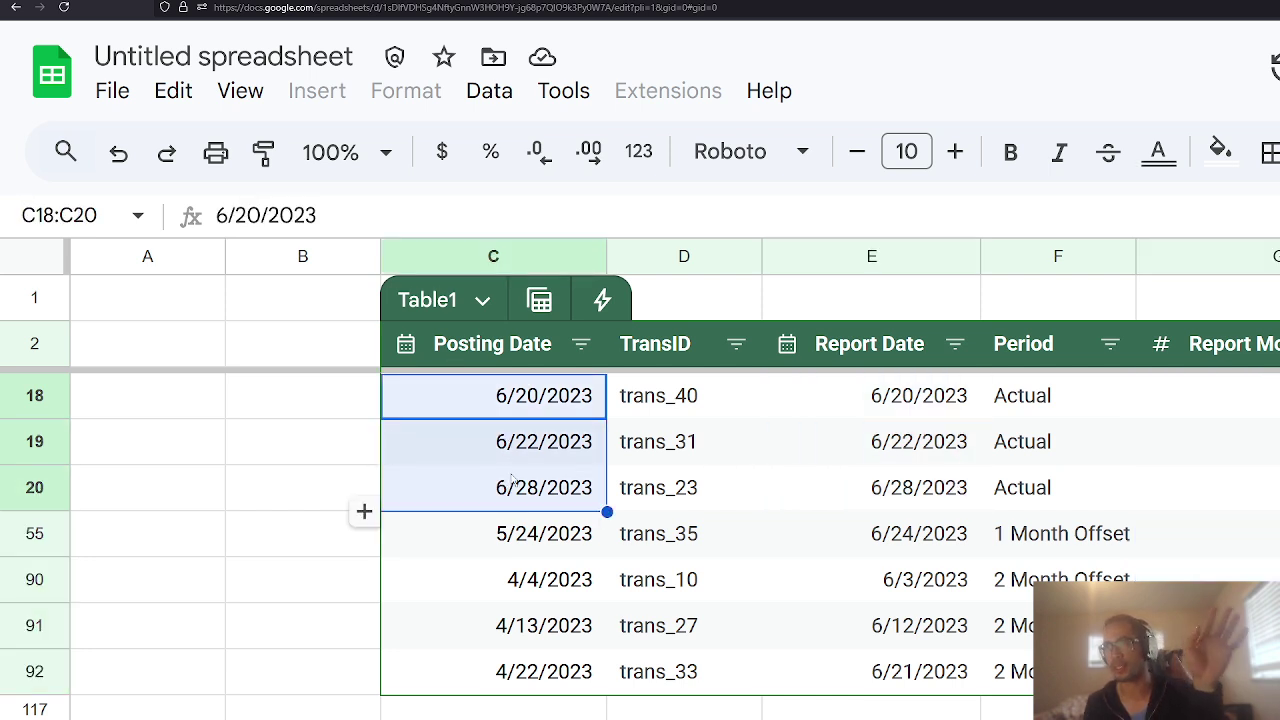
Step: Compare the posting dates, report dates and periods of the filtered 1 Month Offset and 2 Month Offset rows
click(510, 538)
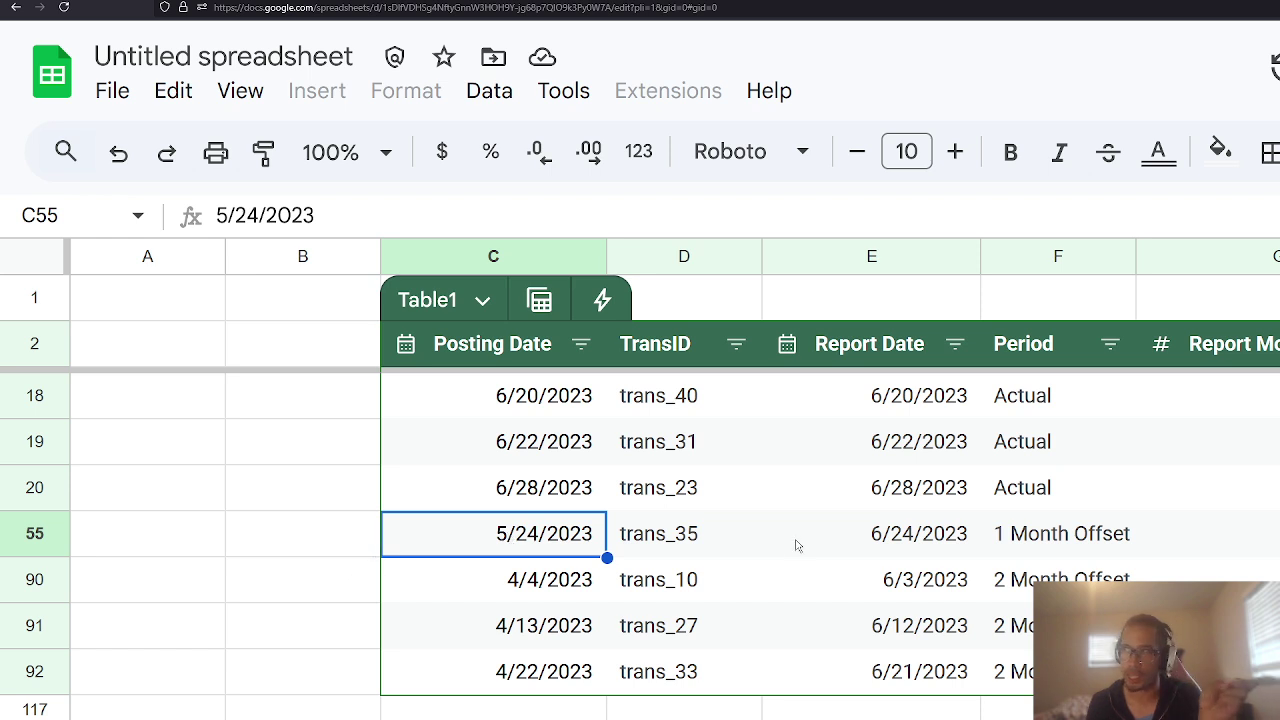
click(877, 540)
click(1030, 543)
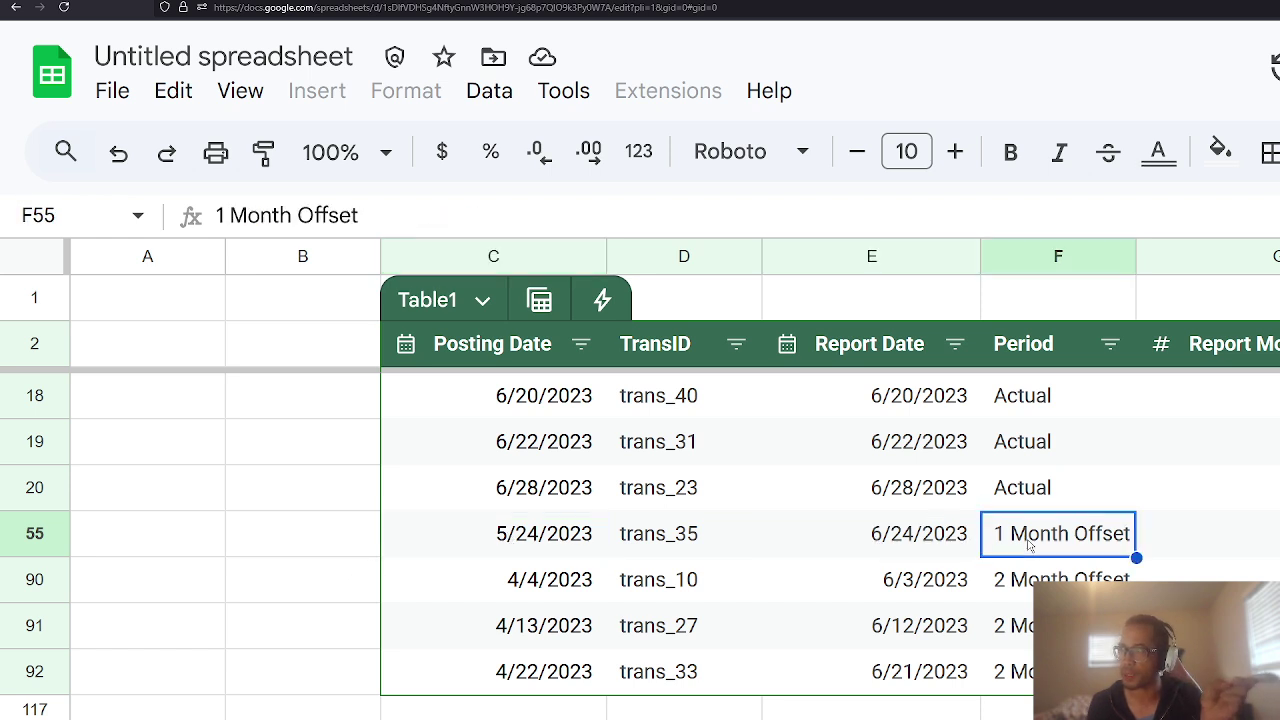
drag(872, 643, 878, 668)
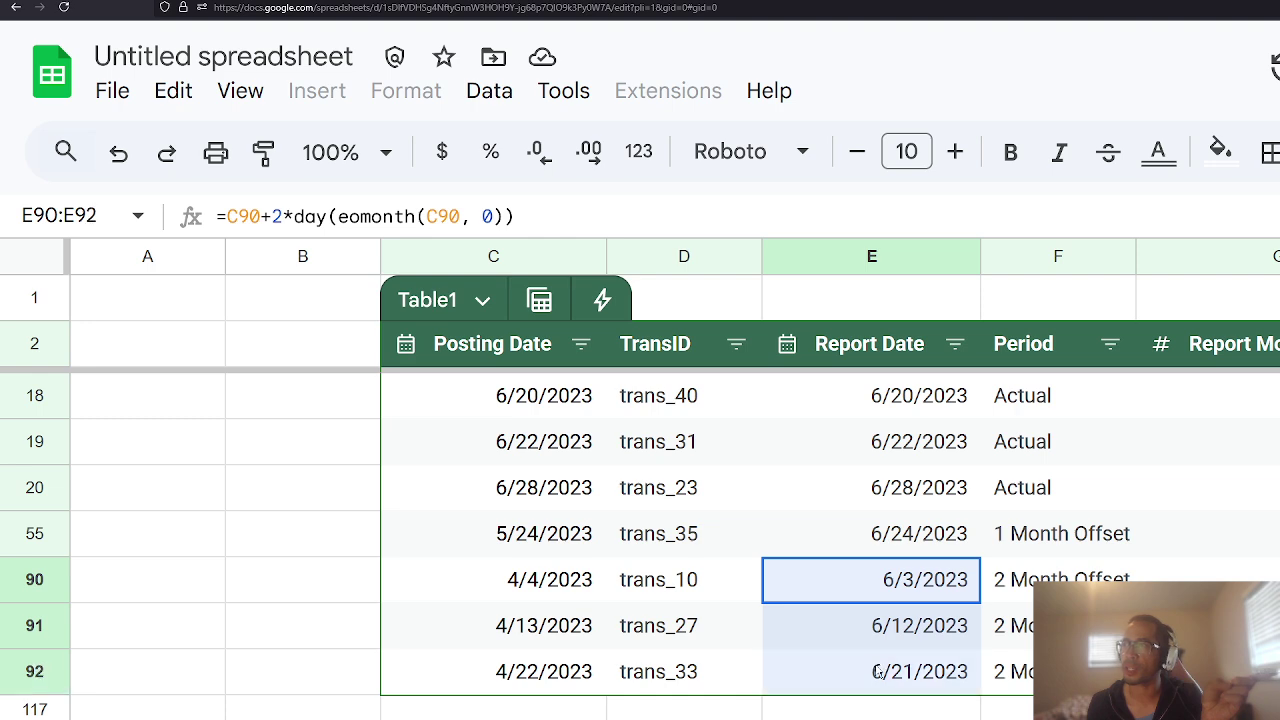
click(541, 586)
drag(541, 586, 503, 678)
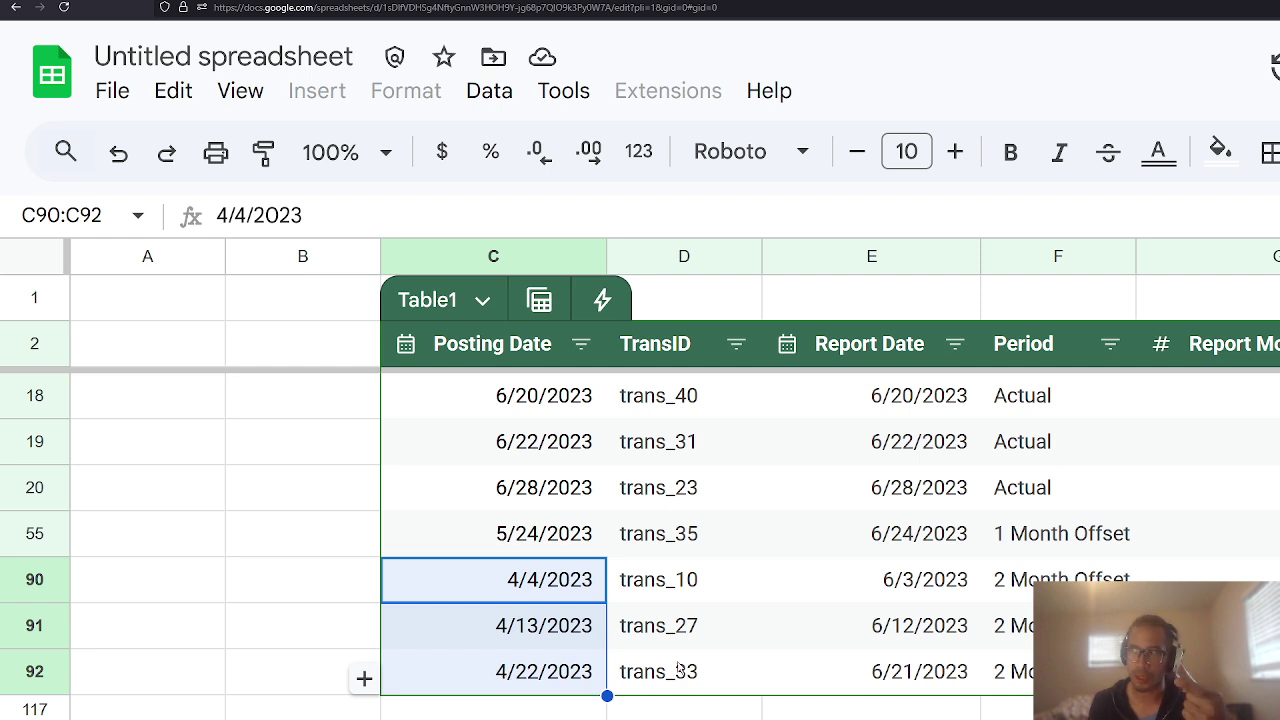
drag(1066, 540, 1060, 672)
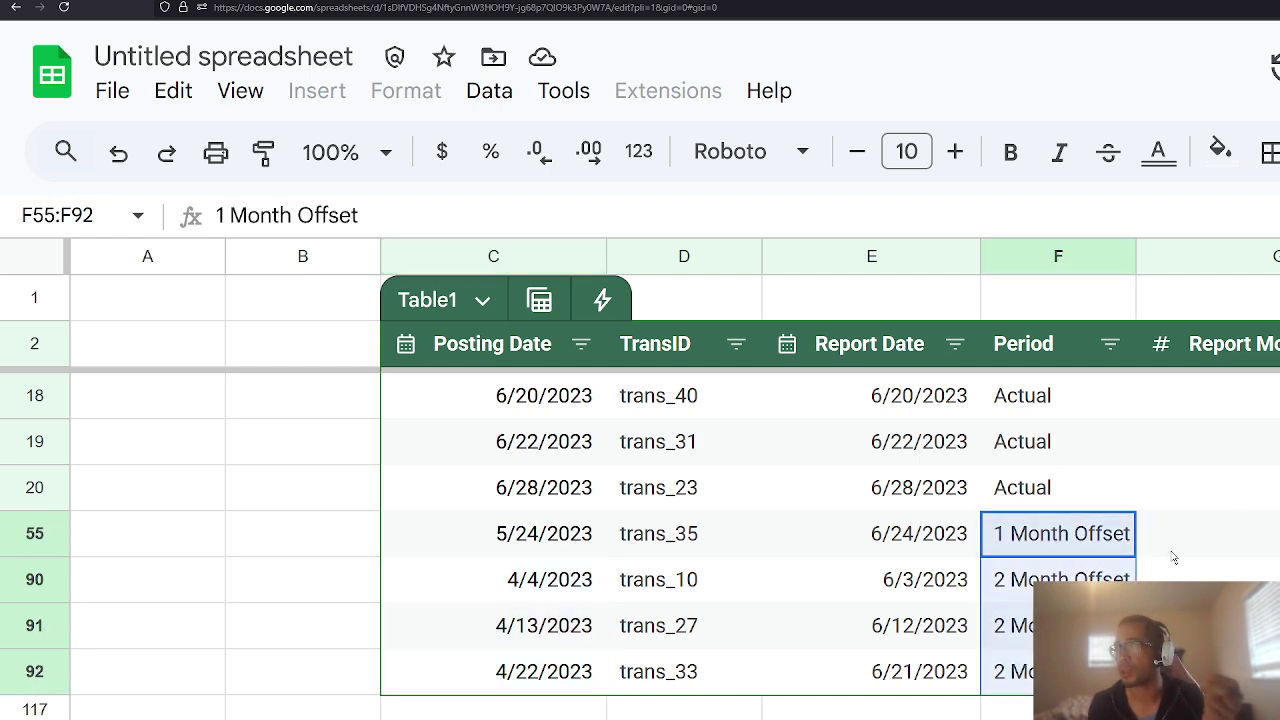
Step: Examine the report months and posting dates across all filtered rows, and check the report date formulas of the offset rows
drag(1208, 396, 1208, 672)
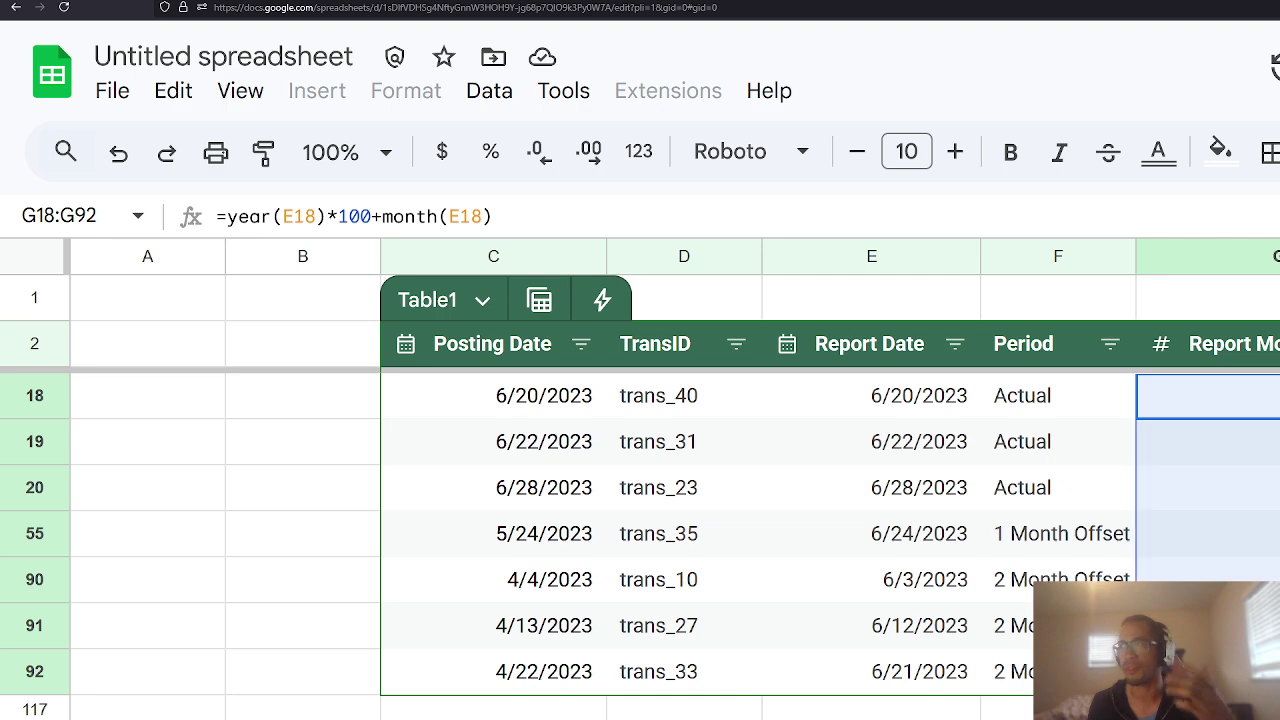
drag(490, 396, 506, 665)
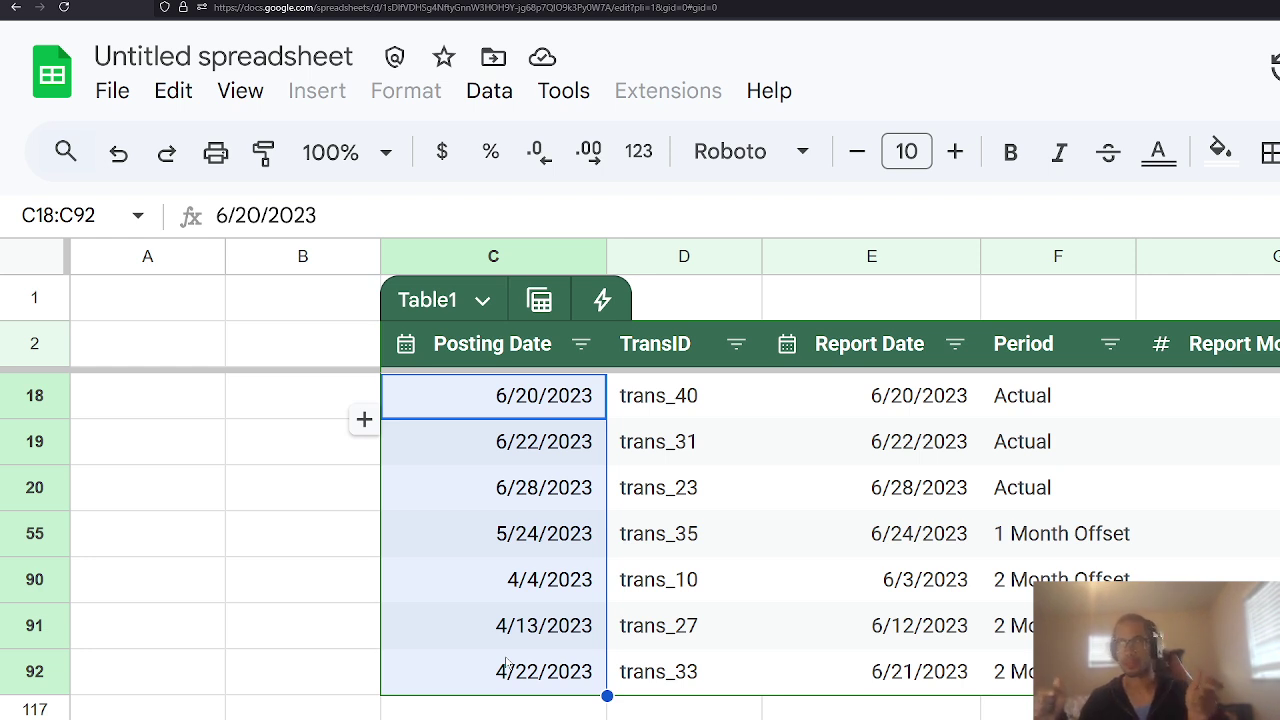
click(436, 524)
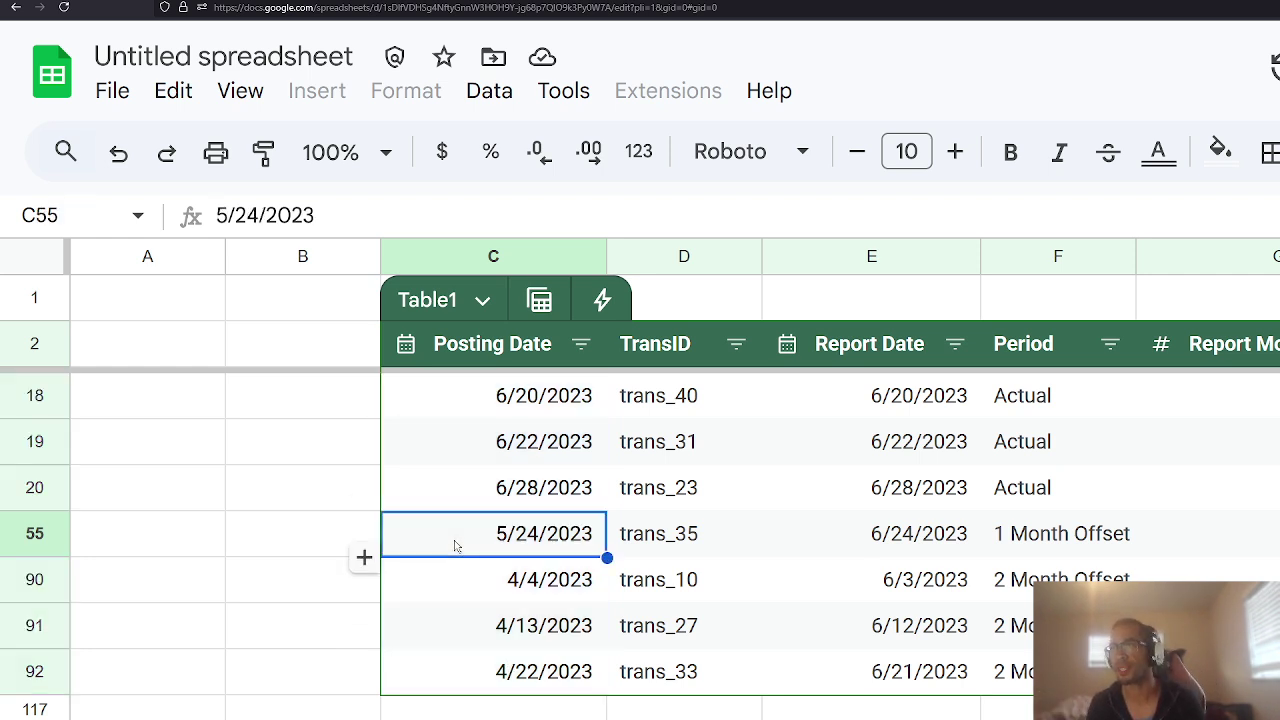
click(938, 543)
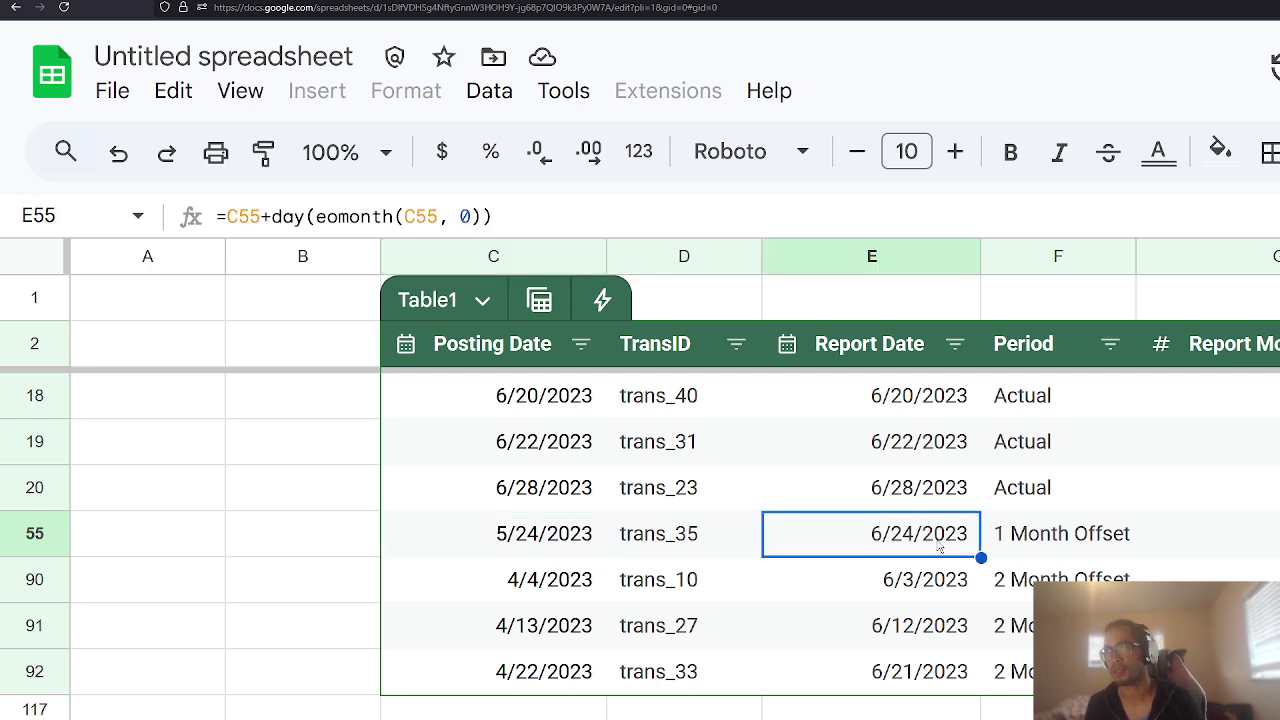
drag(955, 589, 956, 675)
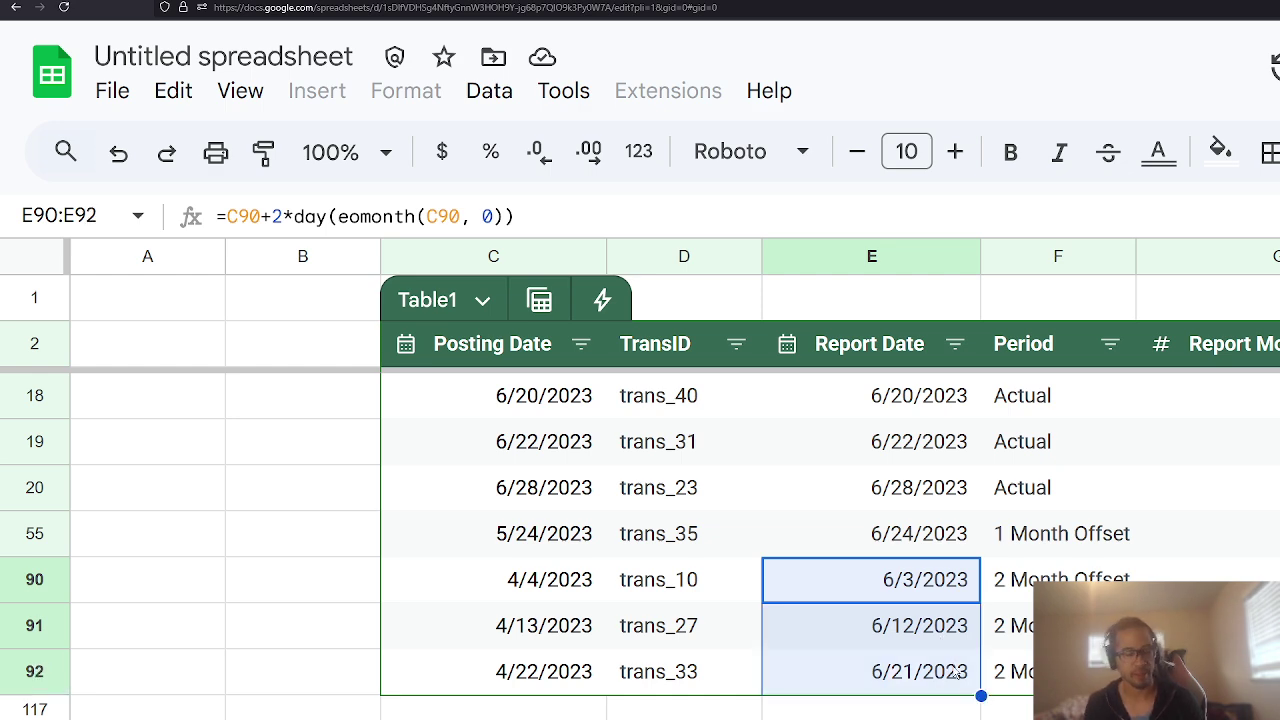
key(alt+Tab)
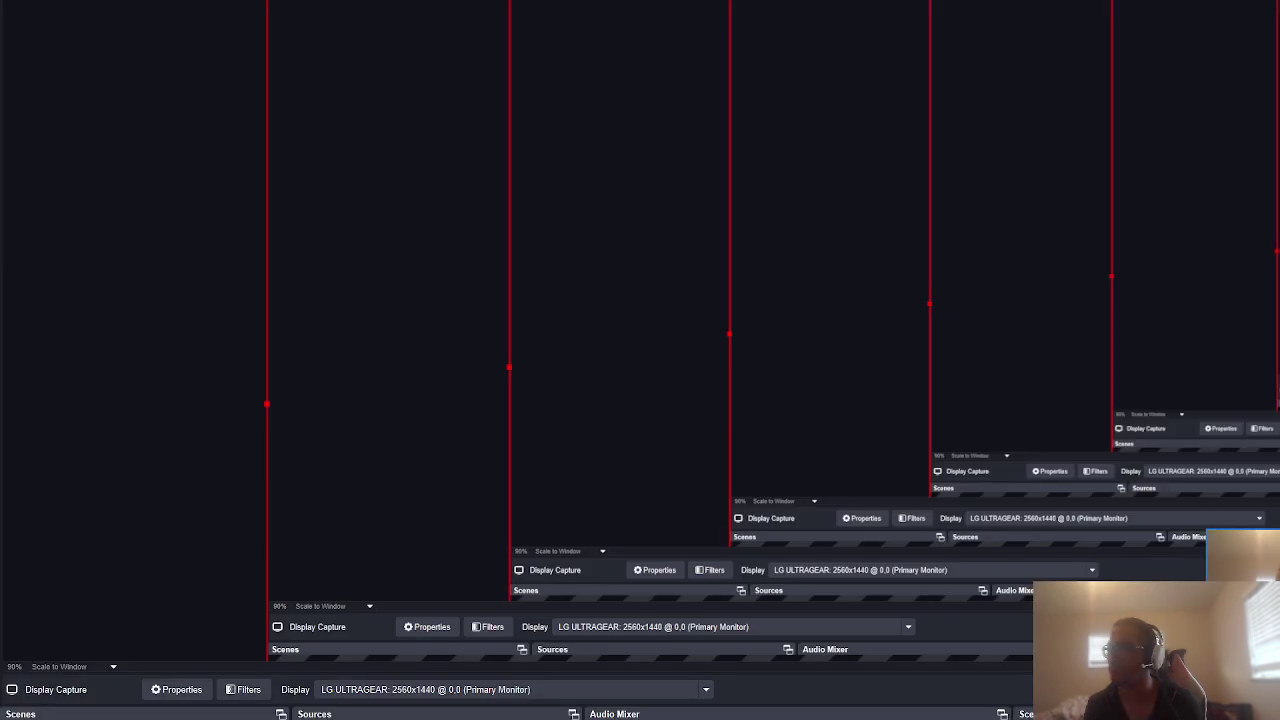